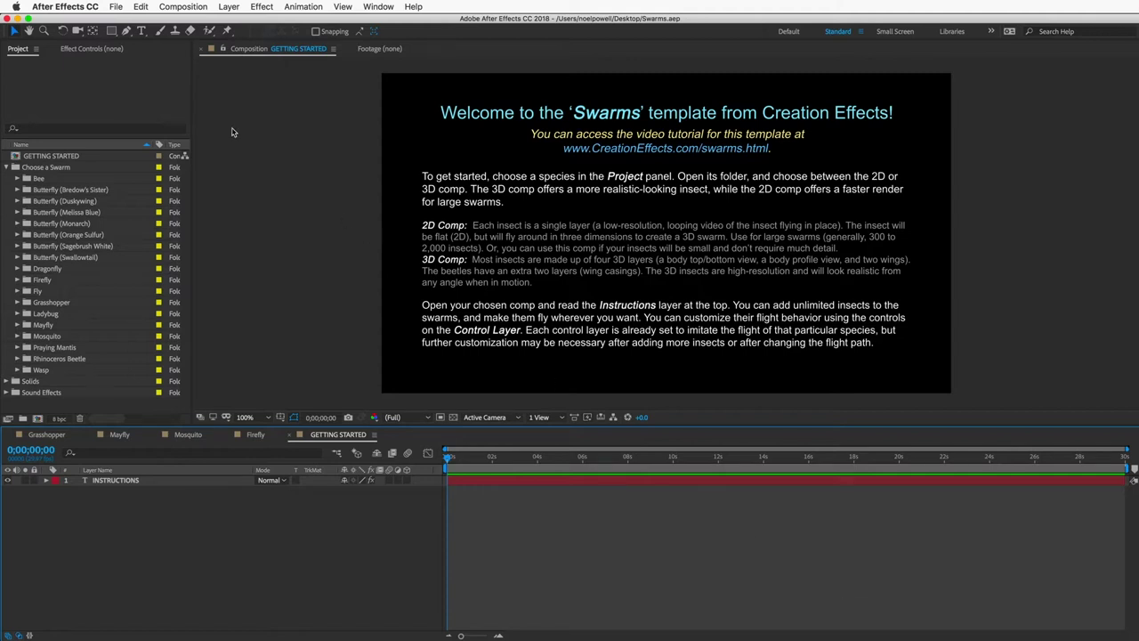
Import the Swarms.aep project from the desktop's Swarms folder and delete the imported Swarms.aep folder
{"action": "left_click", "coordinate": [113, 8]}
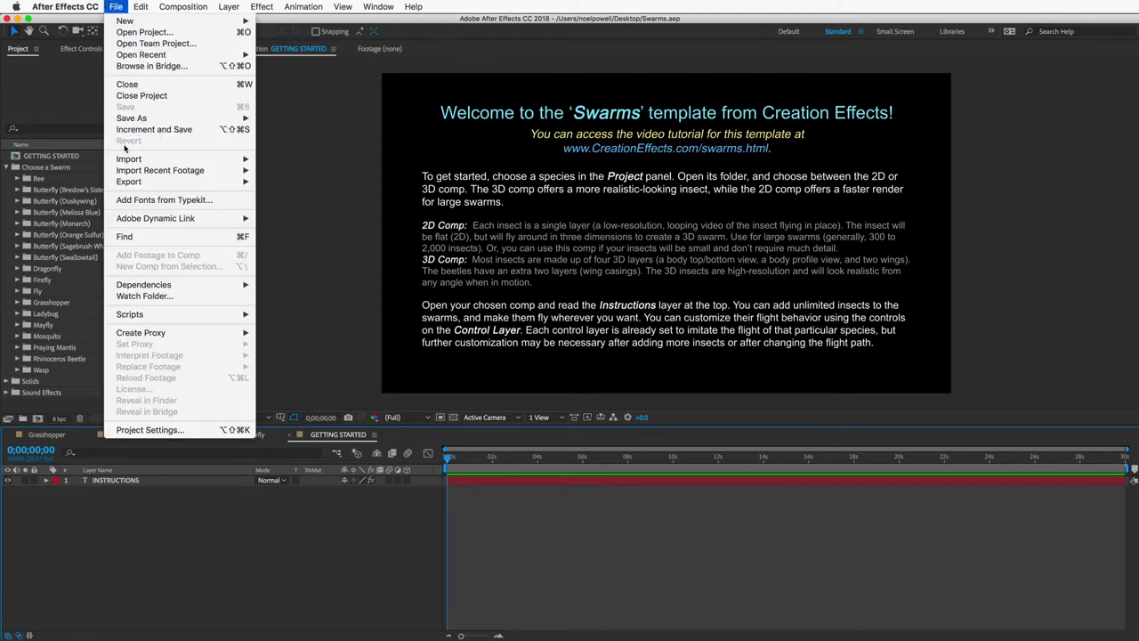
{"action": "mouse_move", "coordinate": [127, 161]}
{"action": "left_click", "coordinate": [278, 160]}
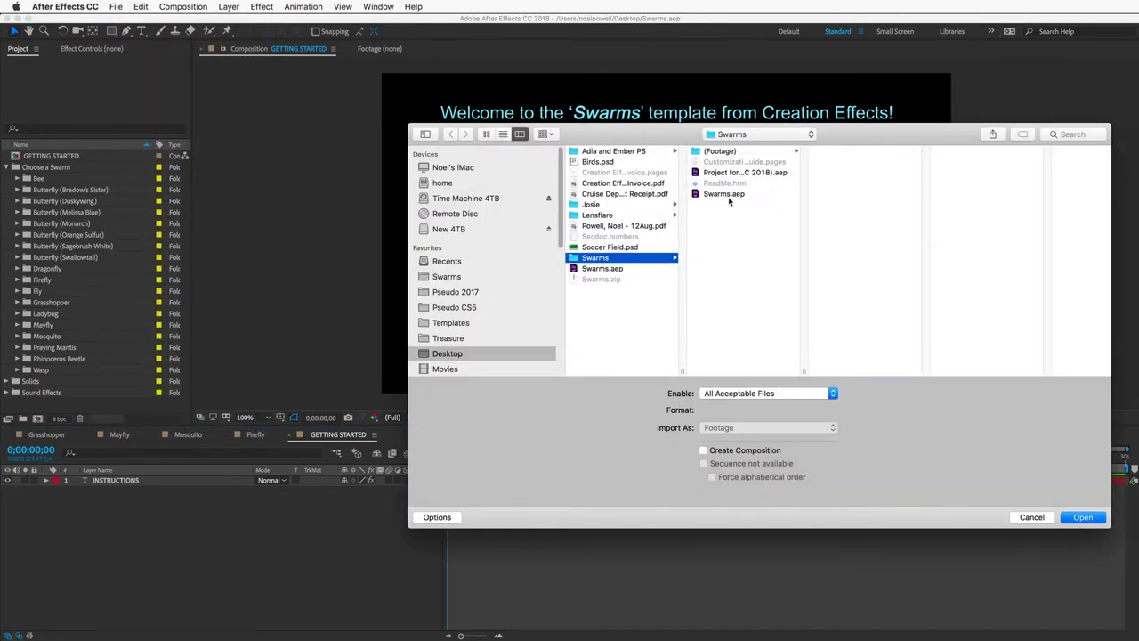
{"action": "left_click", "coordinate": [727, 195]}
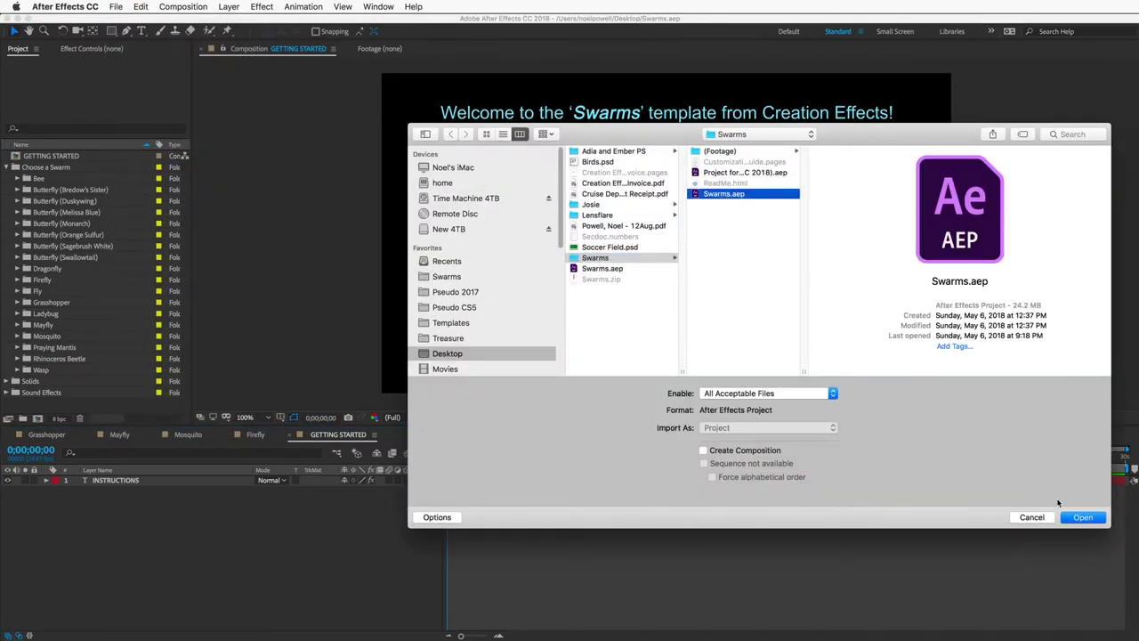
{"action": "left_click", "coordinate": [1079, 517]}
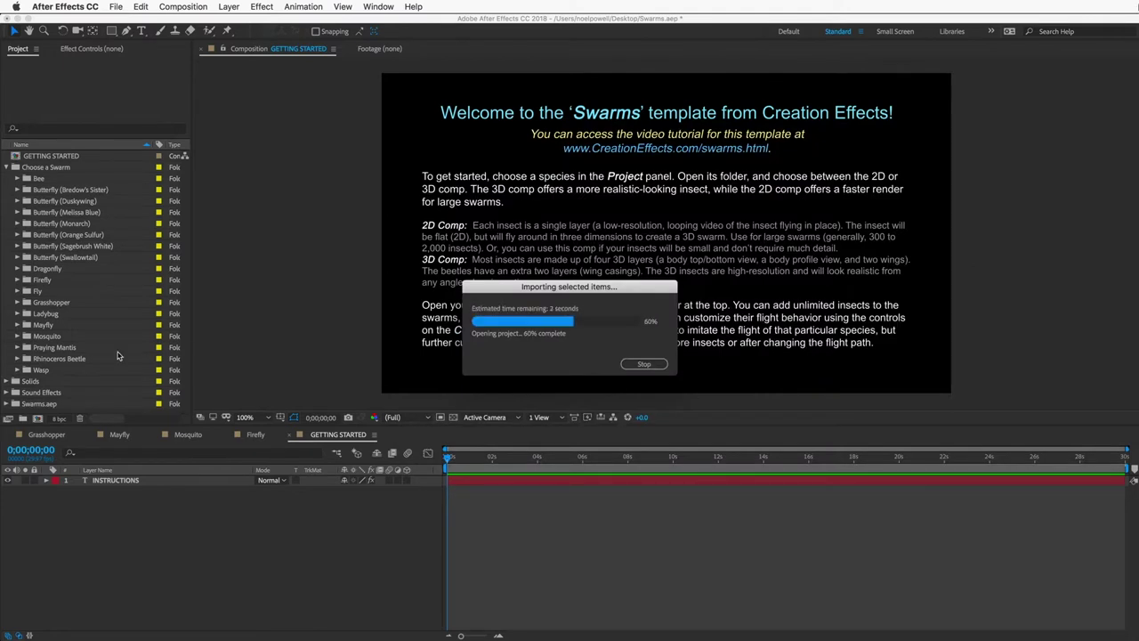
{"action": "key", "text": "Delete"}
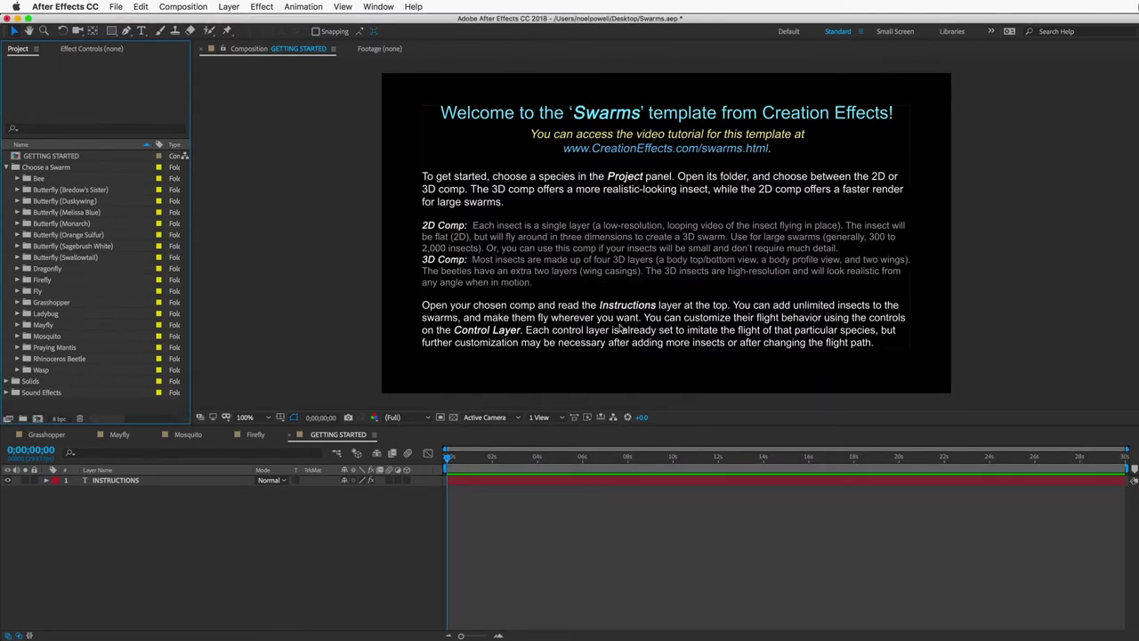
Close the GETTING STARTED composition, and widen the area shared by the Effect Controls and Project panels, ending on the project items
{"action": "left_click", "coordinate": [283, 435]}
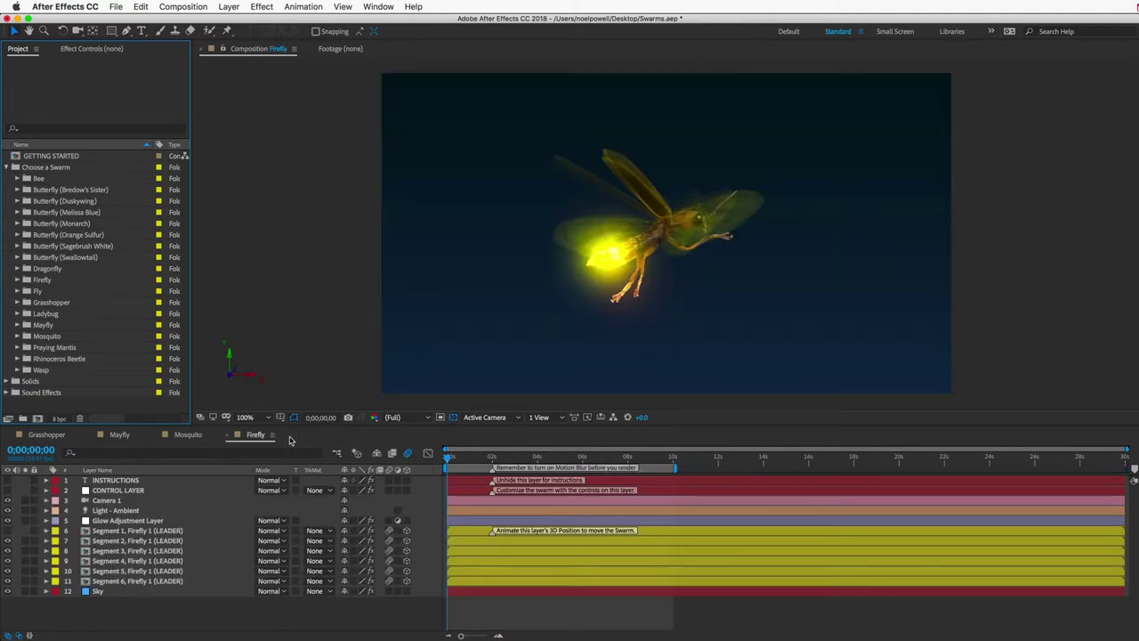
{"action": "left_click", "coordinate": [71, 49]}
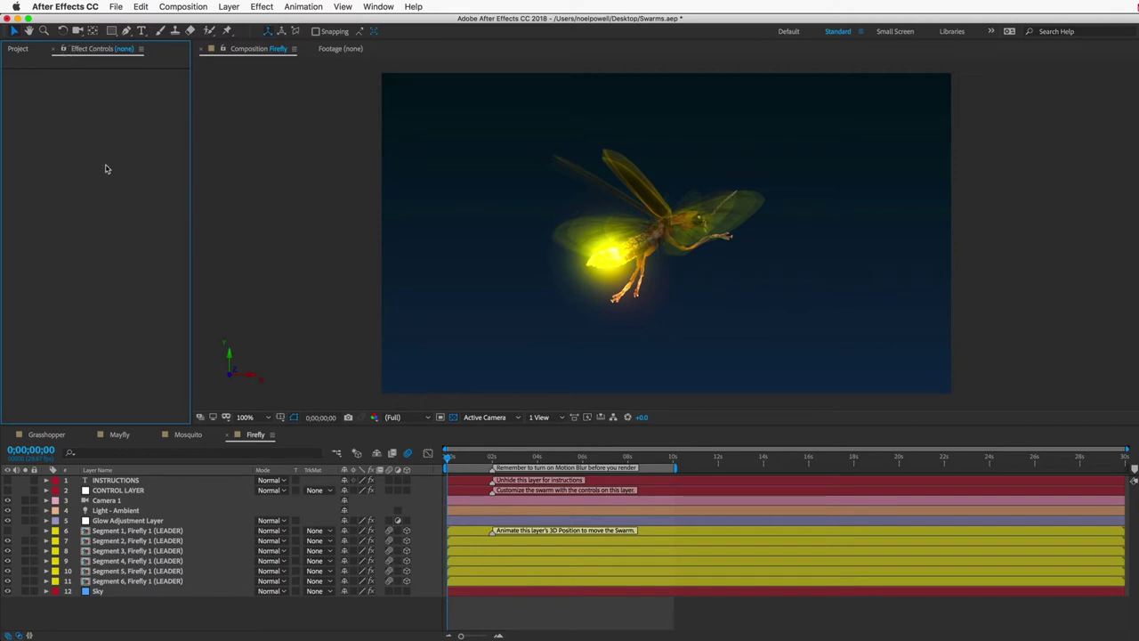
{"action": "left_click", "coordinate": [385, 7]}
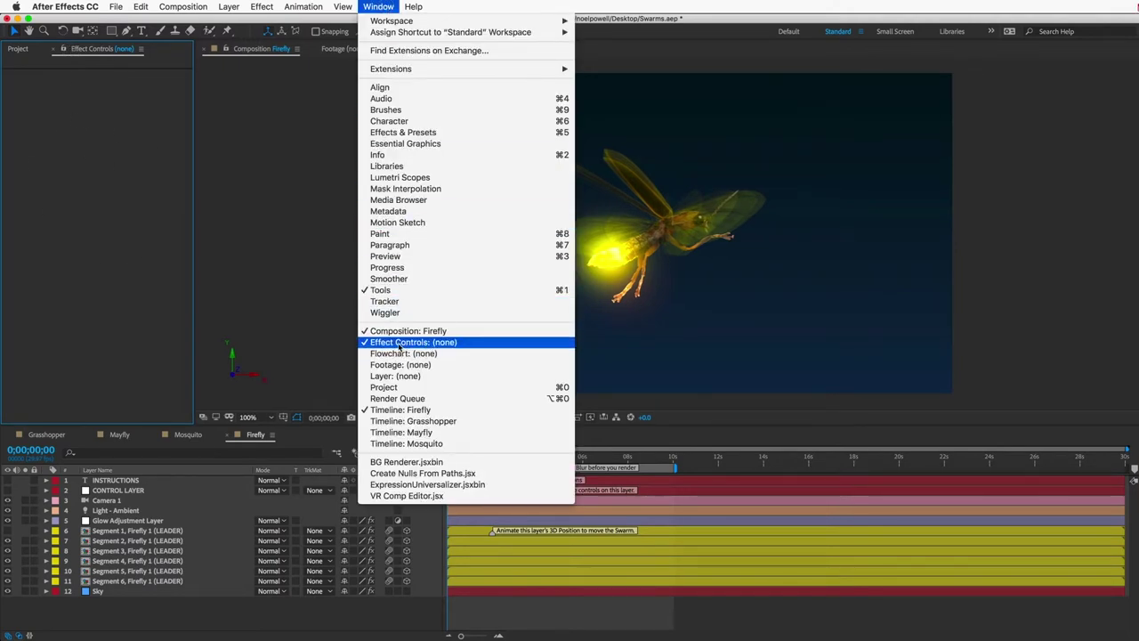
{"action": "left_click", "coordinate": [162, 258]}
{"action": "left_click_drag", "start_coordinate": [193, 259], "coordinate": [369, 250]}
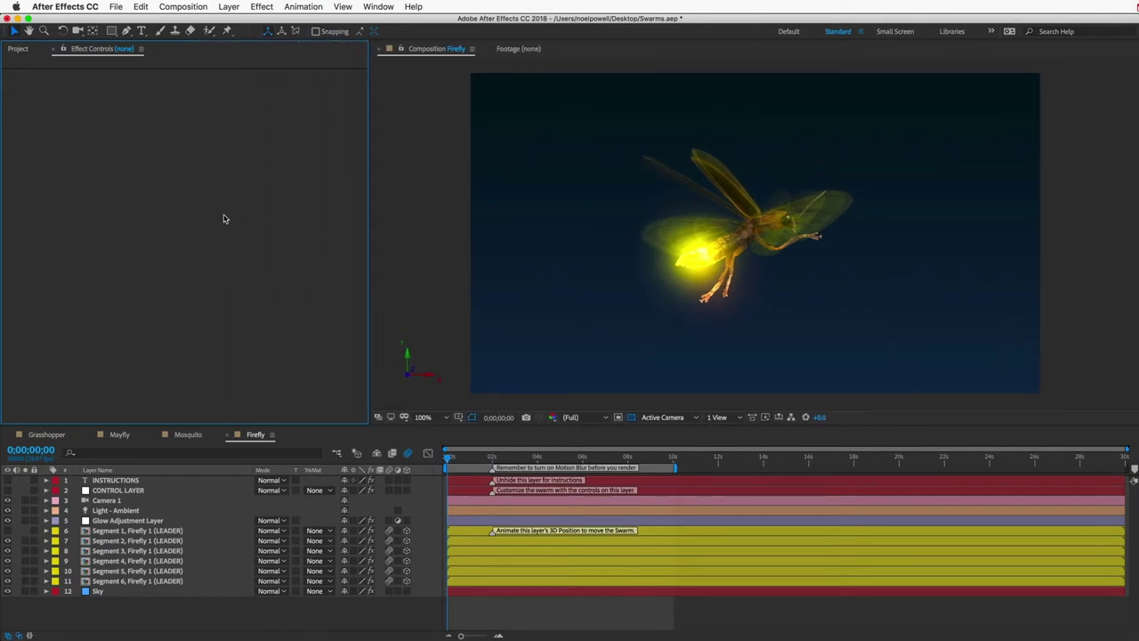
{"action": "left_click", "coordinate": [30, 50]}
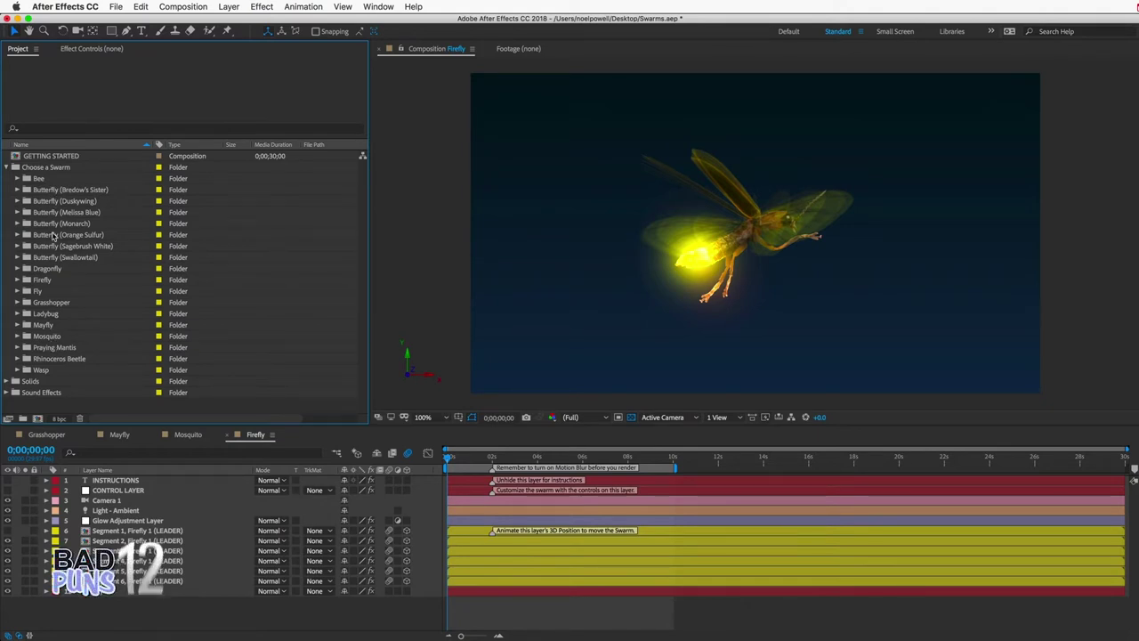
Play back the Firefly composition, close it, and play back the Mosquito composition
{"action": "left_click", "coordinate": [427, 444]}
{"action": "key", "text": "space"}
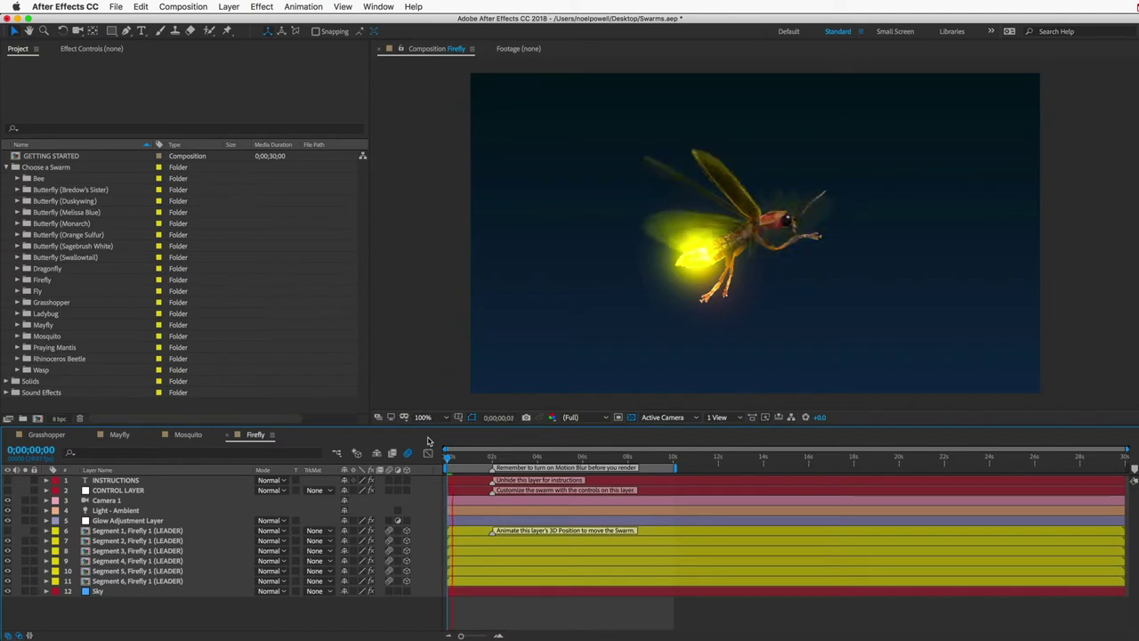
{"action": "left_click", "coordinate": [228, 435]}
{"action": "key", "text": "space"}
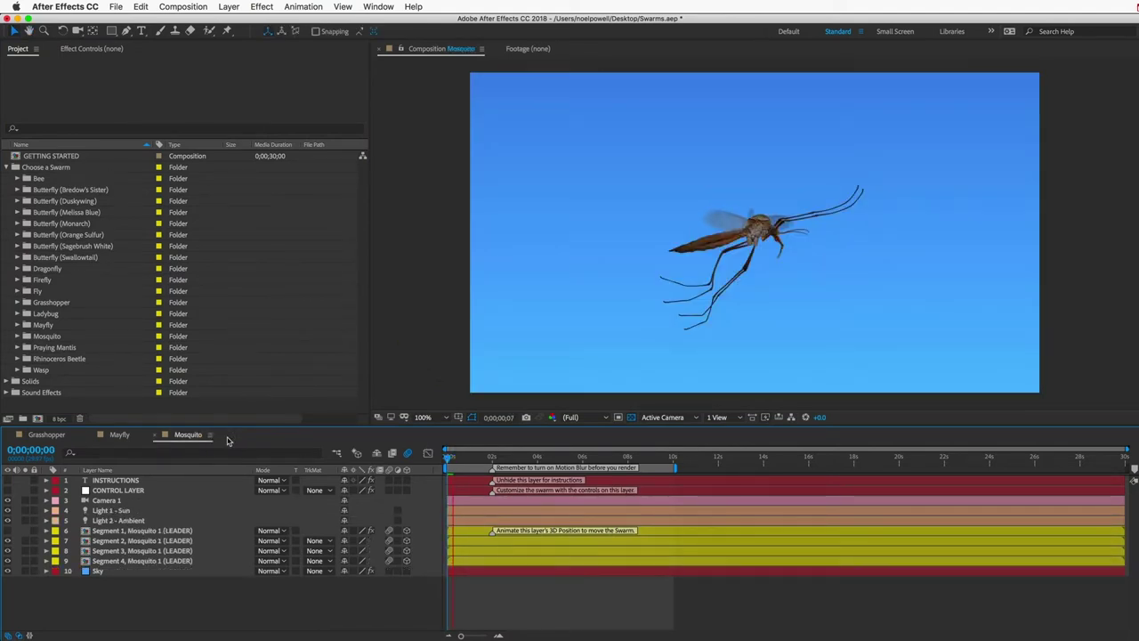
{"action": "key", "text": "space"}
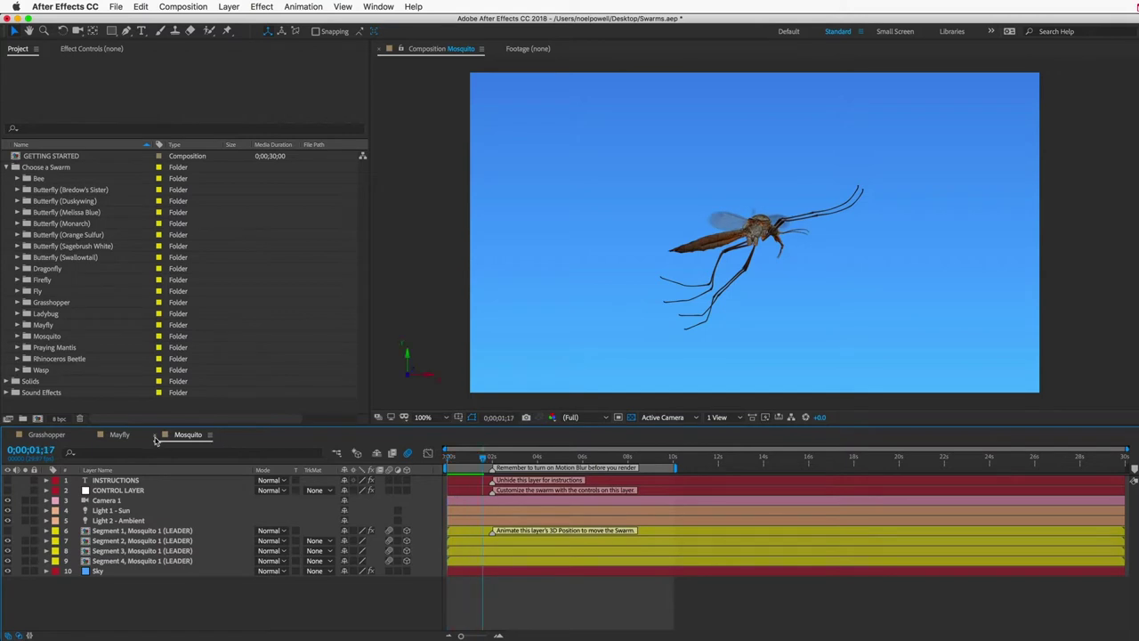
Play back the Mayfly composition, closing the open Mosquito, Mayfly and Grasshopper compositions along the way
{"action": "left_click", "coordinate": [154, 437]}
{"action": "key", "text": "space"}
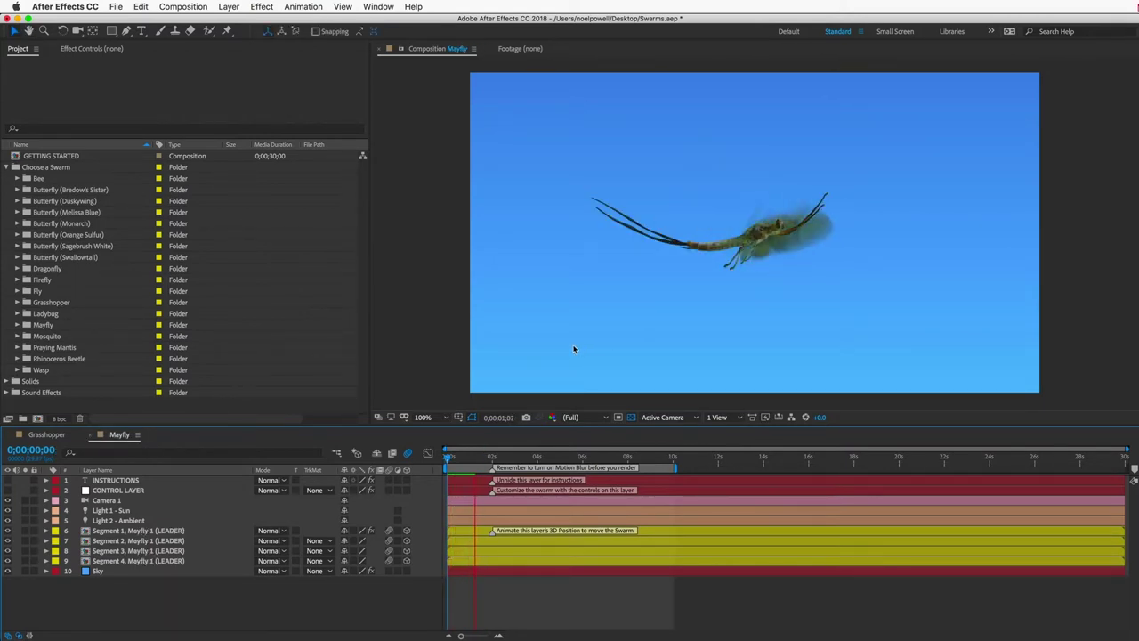
{"action": "key", "text": "space"}
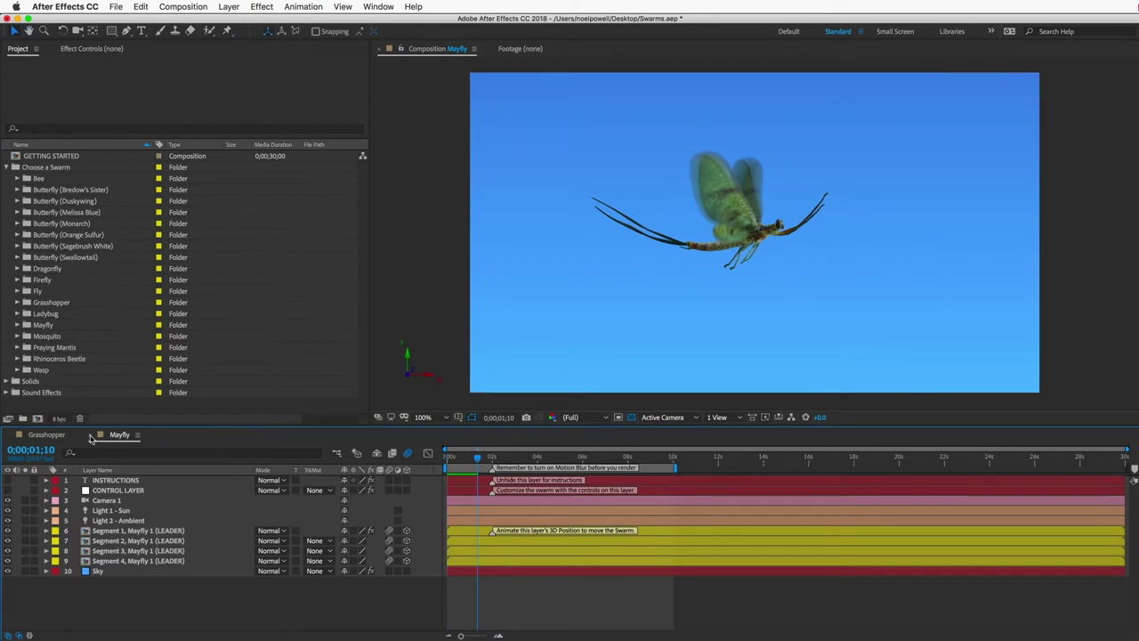
{"action": "left_click", "coordinate": [92, 436]}
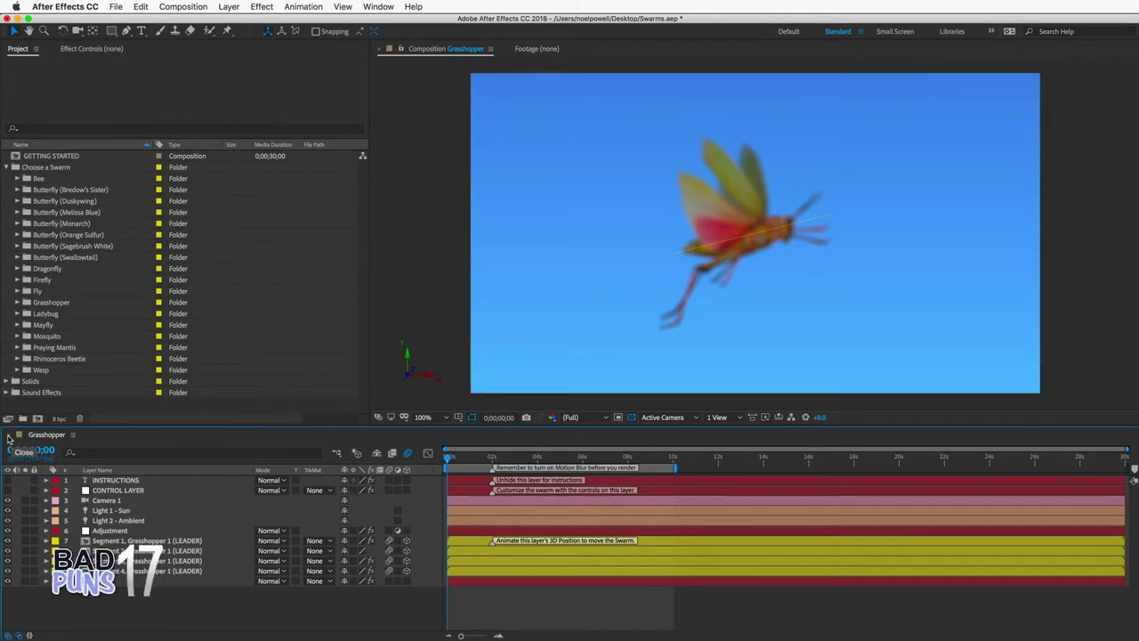
{"action": "key", "text": "super+w"}
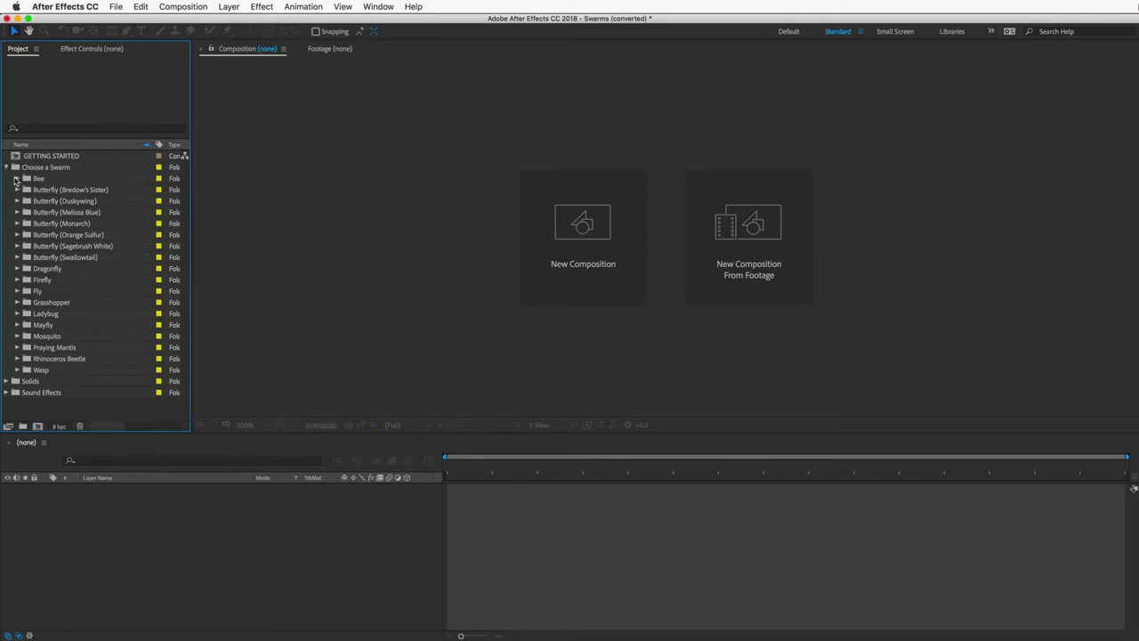
Open the 2D Bee composition from the Bee folder under Choose a Swarm and play it back
{"action": "left_click", "coordinate": [17, 178]}
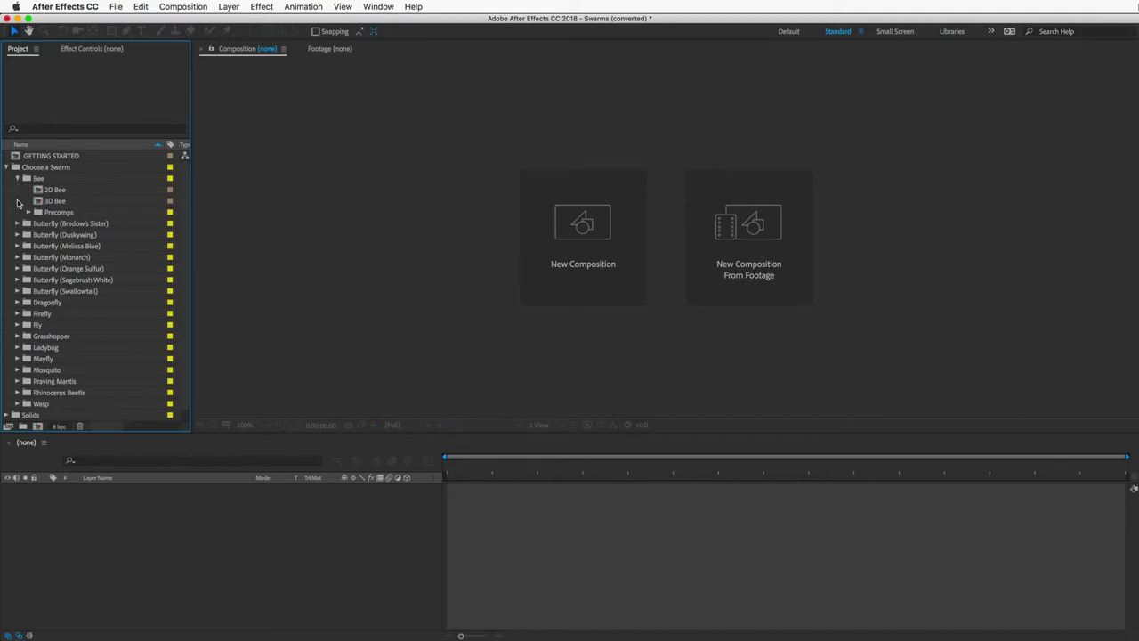
{"action": "left_click", "coordinate": [54, 189]}
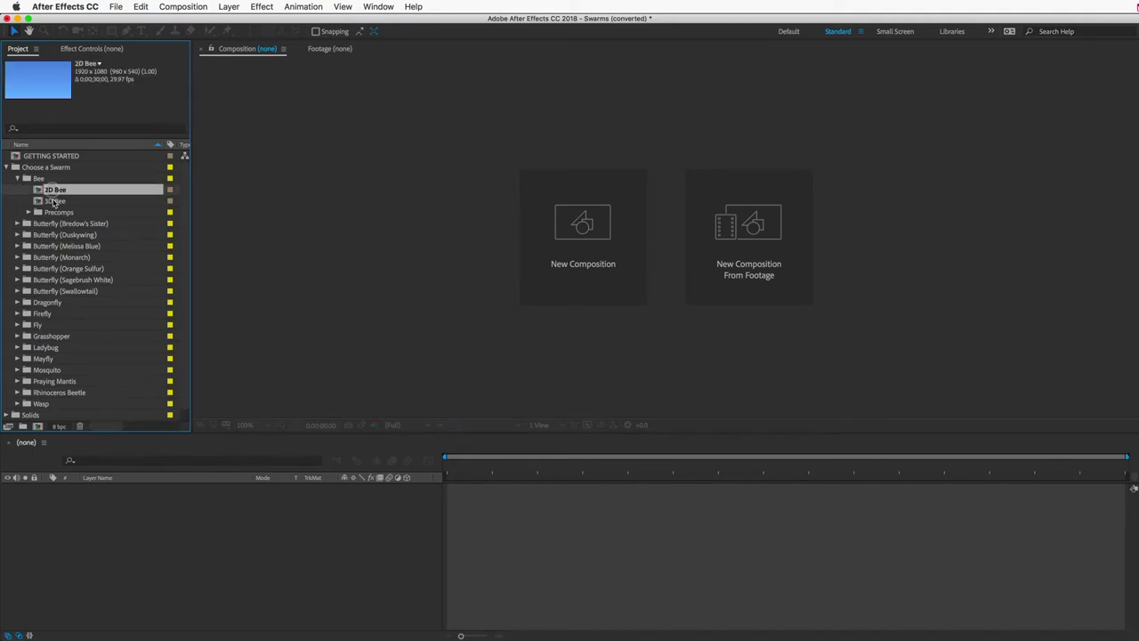
{"action": "left_click", "coordinate": [56, 201]}
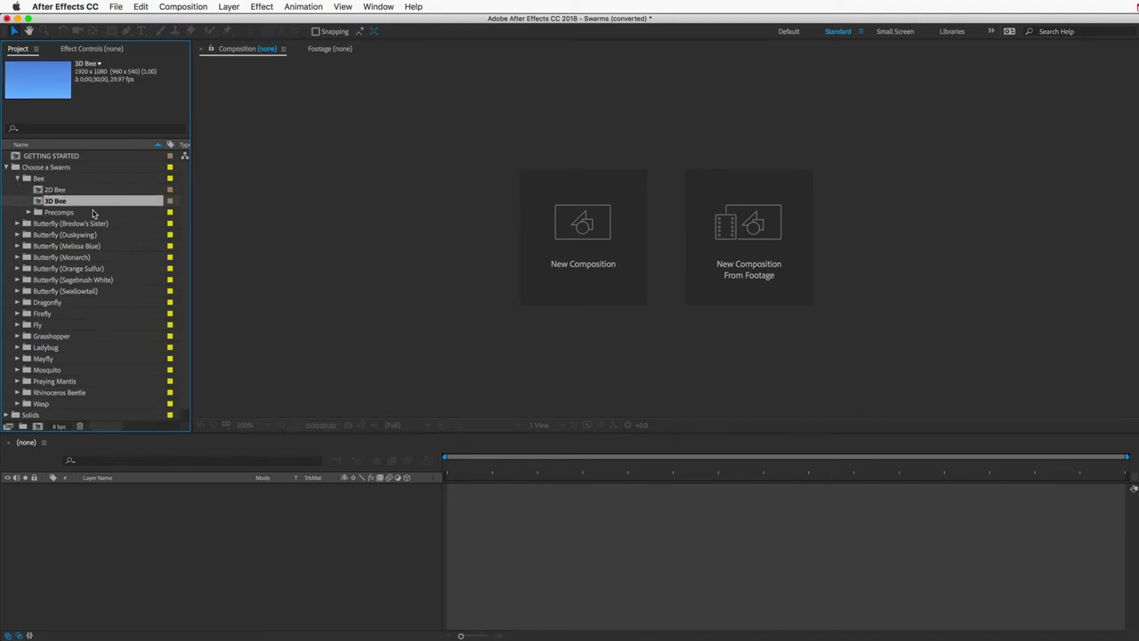
{"action": "double_click", "coordinate": [55, 190]}
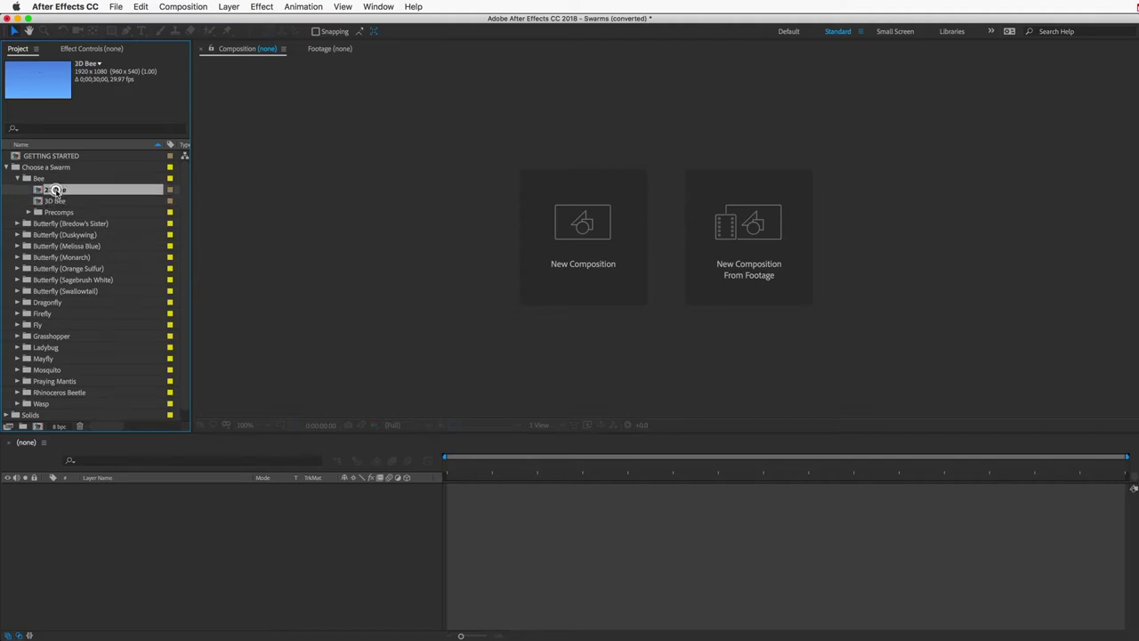
{"action": "key", "text": "space"}
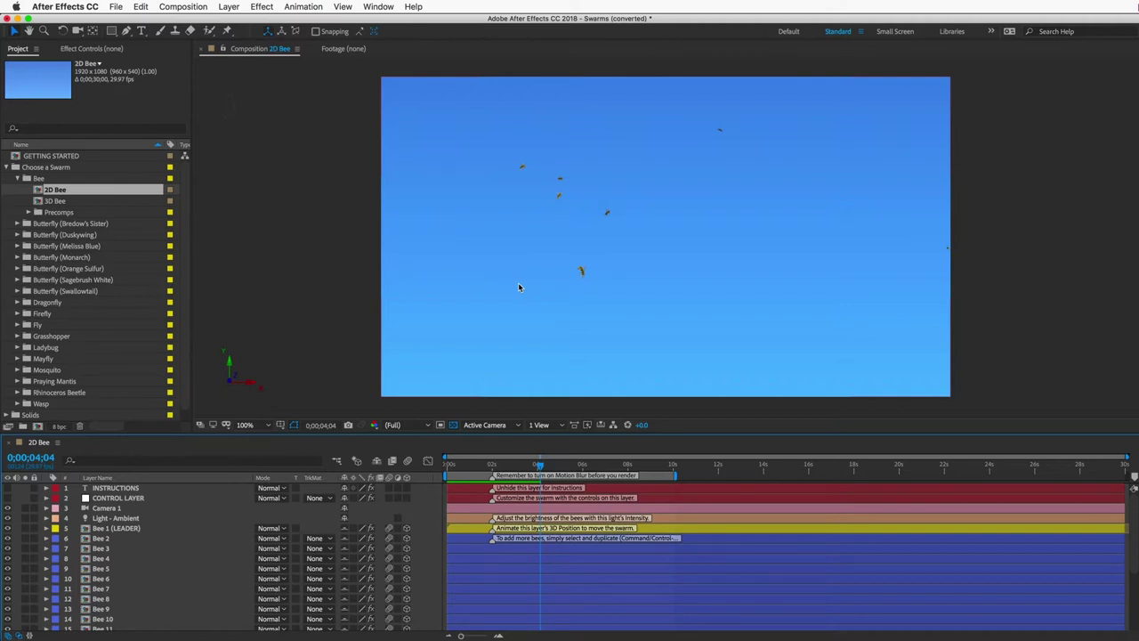
Play back the source composition of the Bee 4 layer, close it, and play back the 2D Bee composition
{"action": "left_click", "coordinate": [100, 538]}
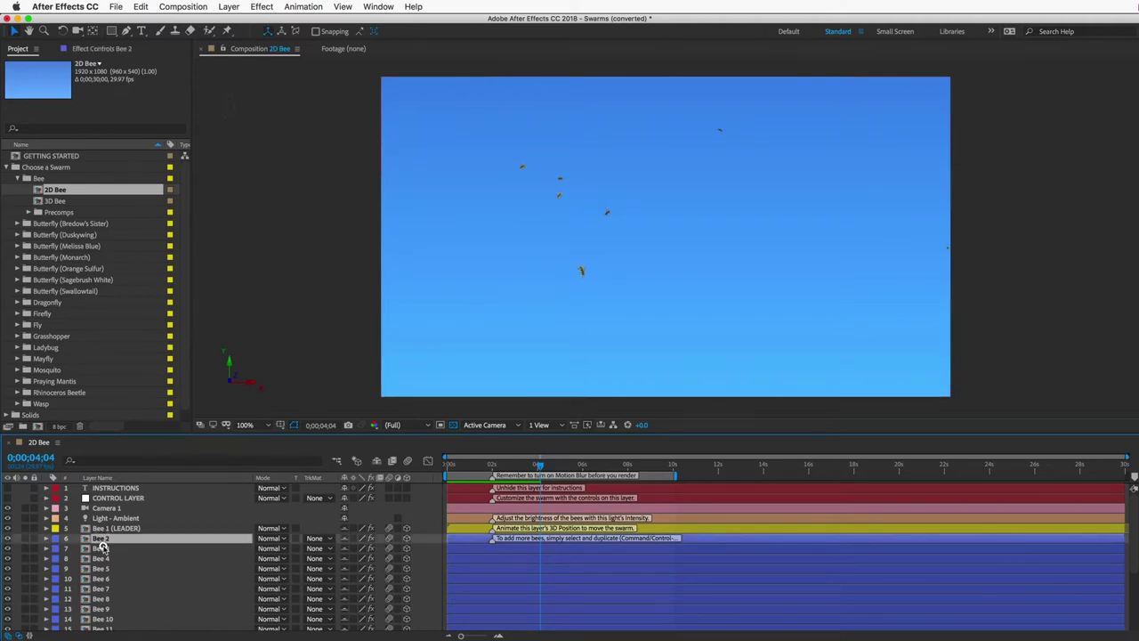
{"action": "left_click", "coordinate": [100, 548]}
{"action": "left_click", "coordinate": [100, 558]}
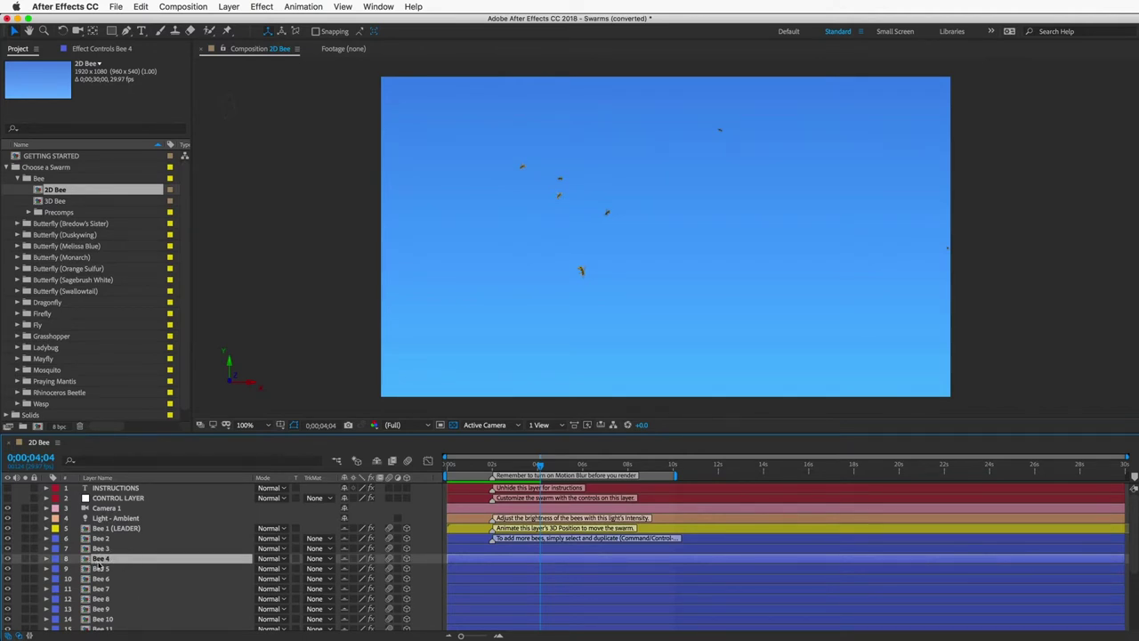
{"action": "double_click", "coordinate": [101, 559]}
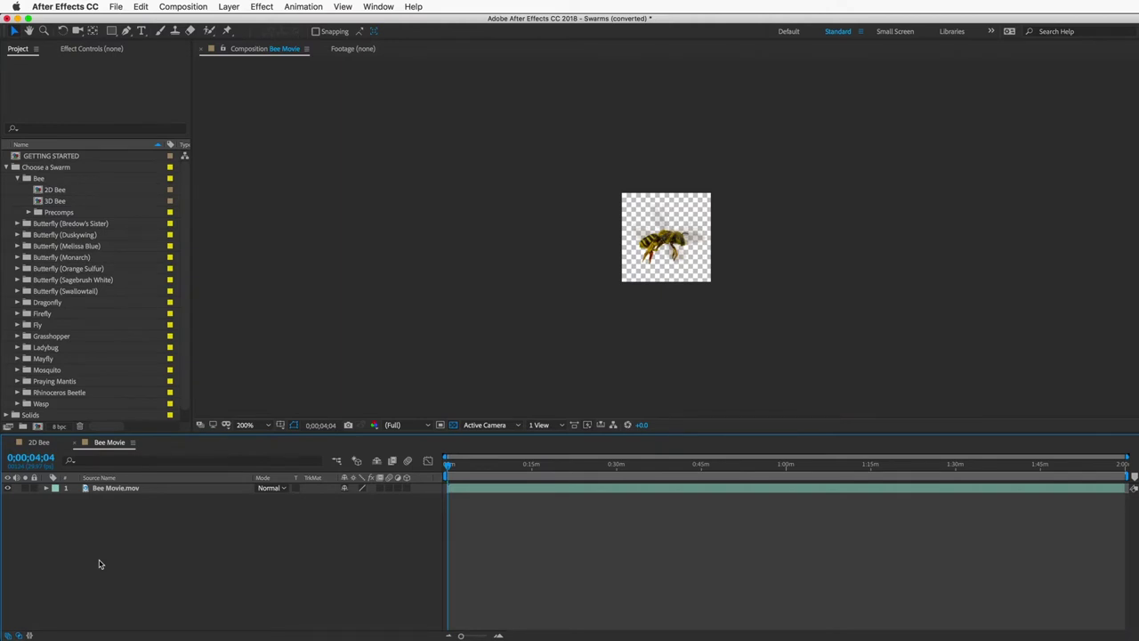
{"action": "key", "text": "space"}
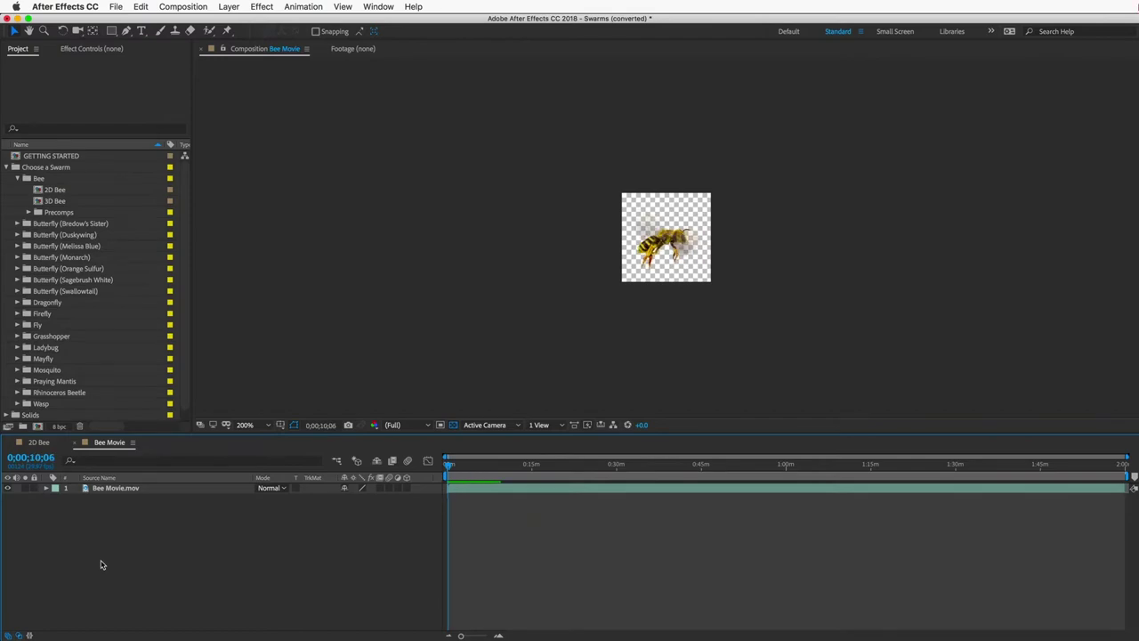
{"action": "key", "text": "super+w"}
{"action": "key", "text": "space"}
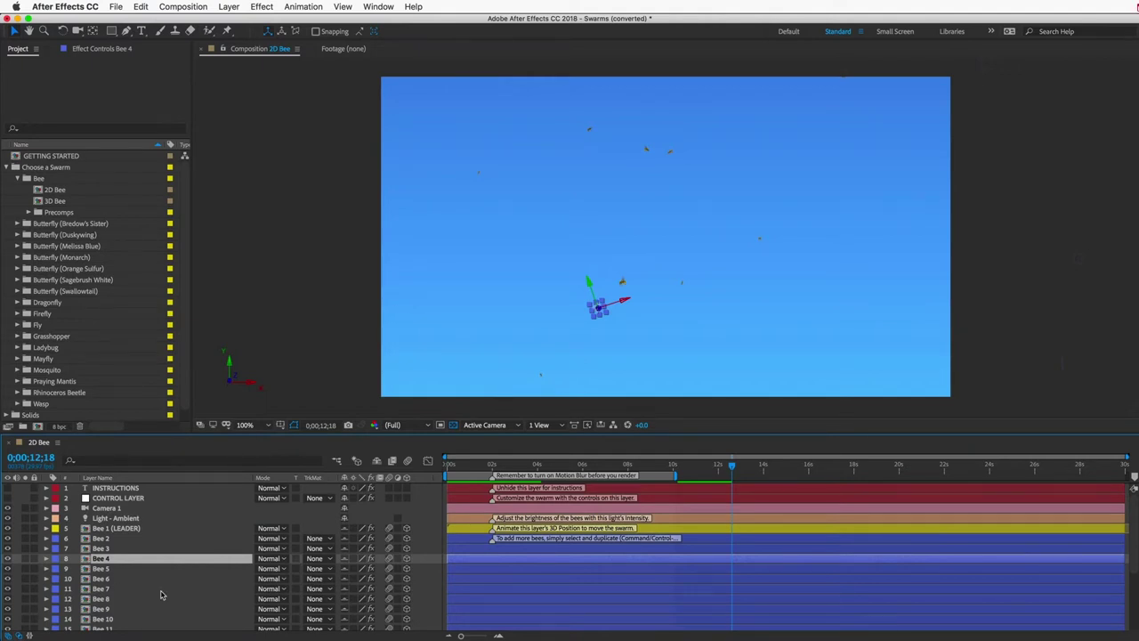
Reopen the Bee 4 layer's source composition and examine the Export New Movie and --Instructions-- items in the bee's 2D precomps
{"action": "double_click", "coordinate": [100, 558]}
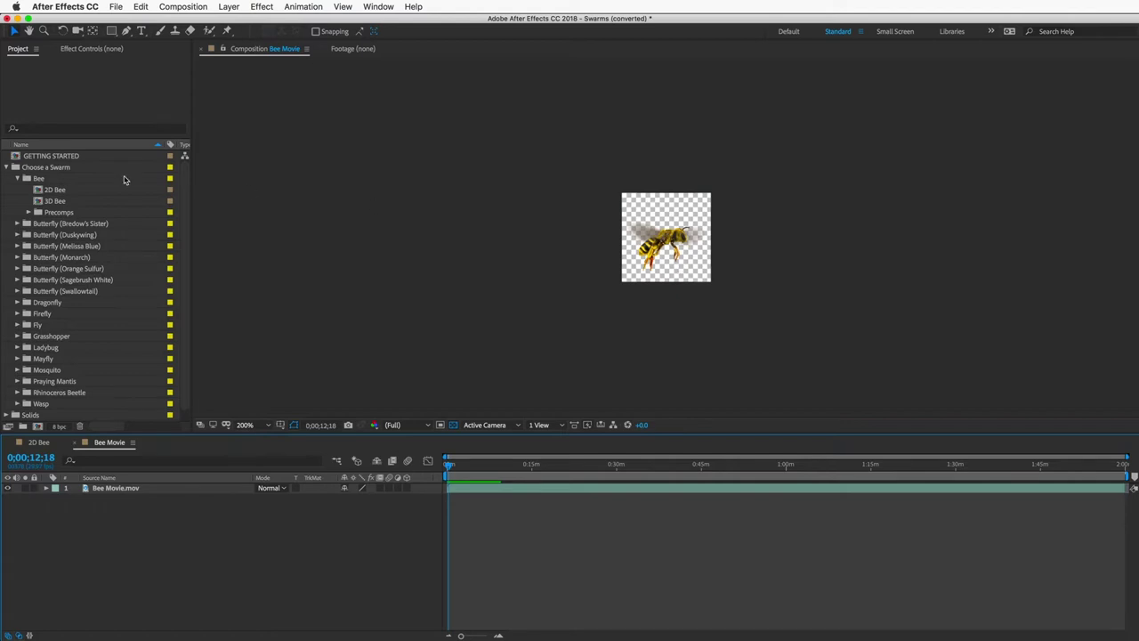
{"action": "left_click", "coordinate": [47, 213]}
{"action": "left_click", "coordinate": [28, 212]}
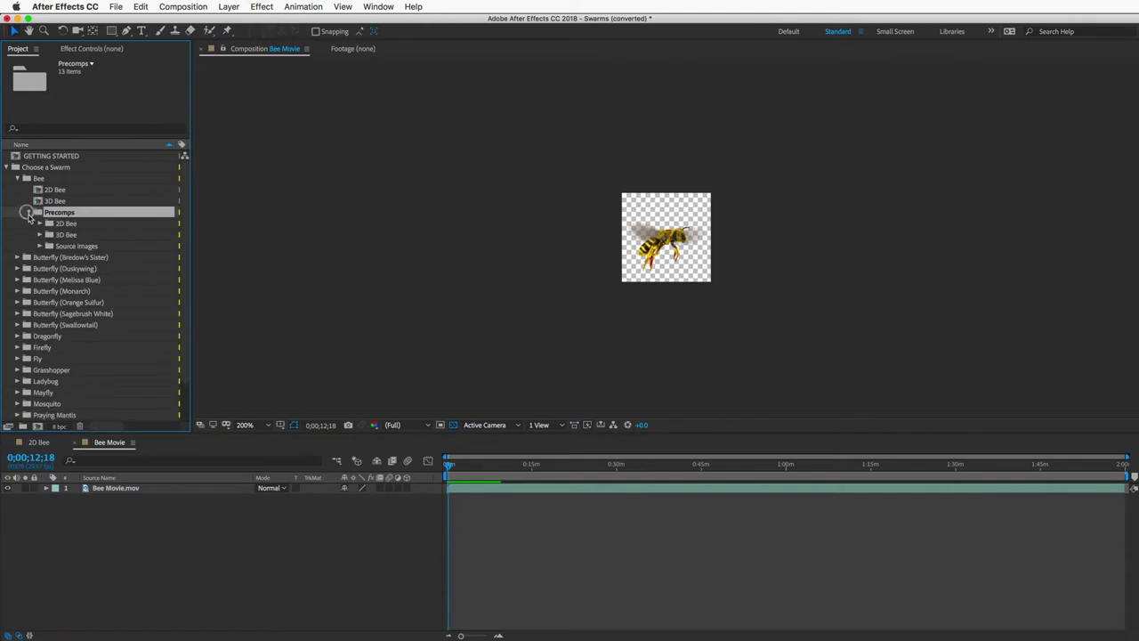
{"action": "left_click", "coordinate": [64, 223]}
{"action": "left_click", "coordinate": [41, 226]}
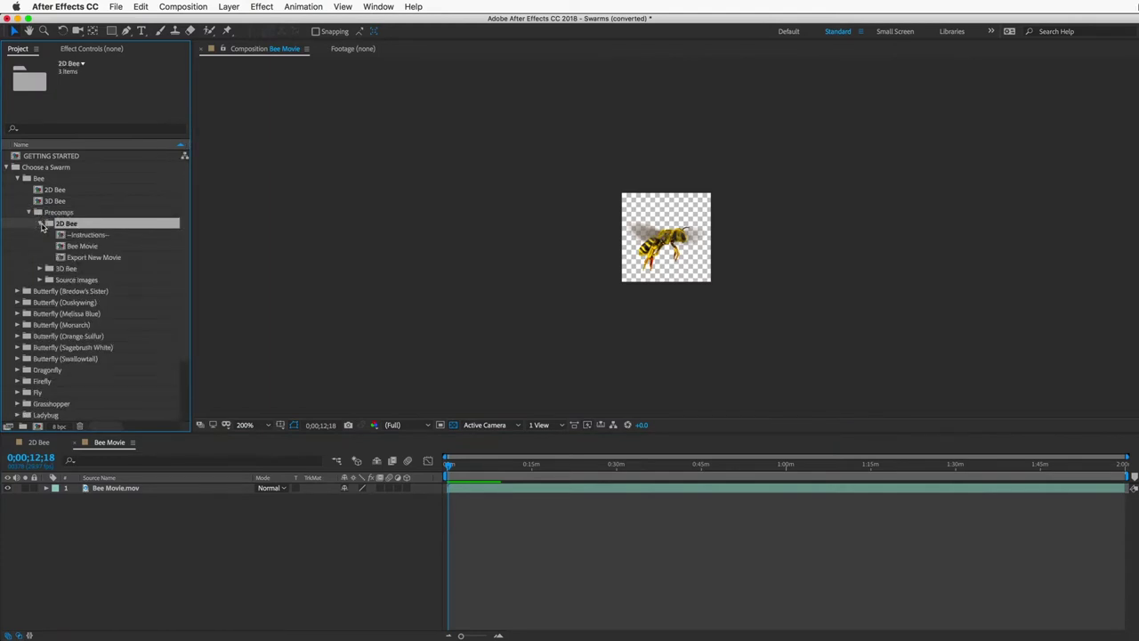
{"action": "left_click", "coordinate": [90, 258]}
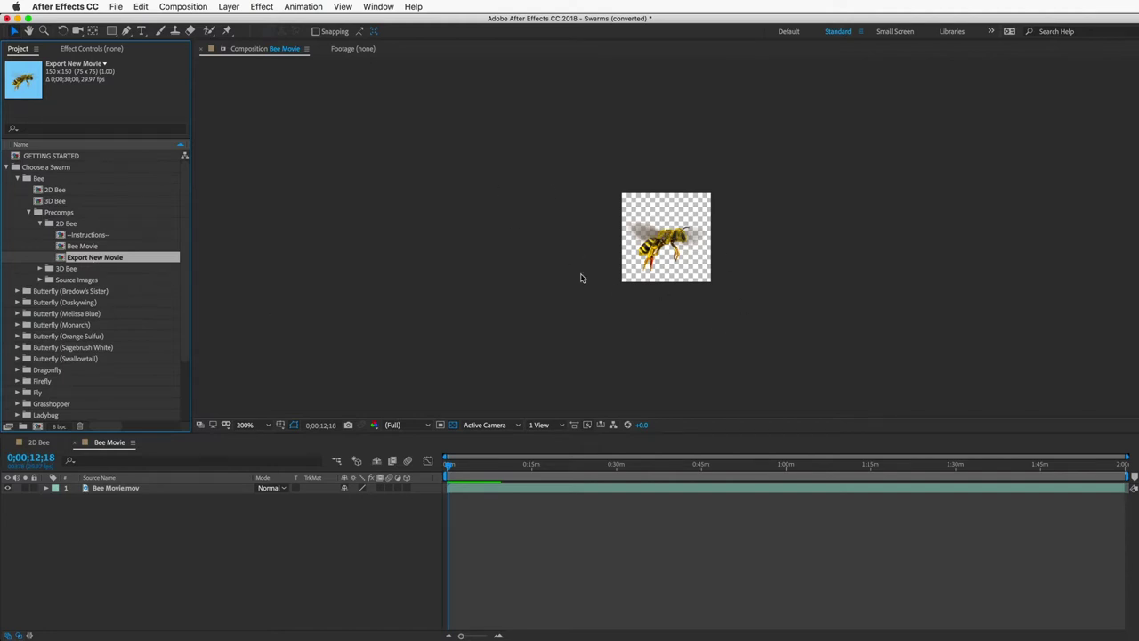
{"action": "left_click", "coordinate": [95, 235]}
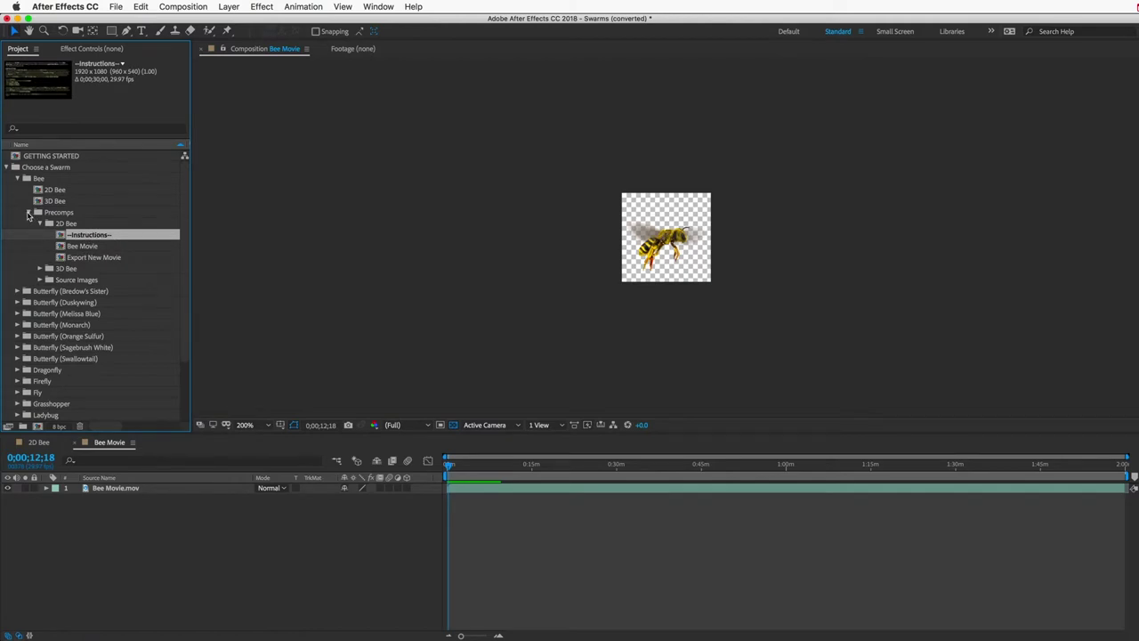
Open the 3D Bee composition from the Bee folder and select the lead bee's Segment 1 layer
{"action": "left_click", "coordinate": [28, 212]}
{"action": "left_click", "coordinate": [51, 201]}
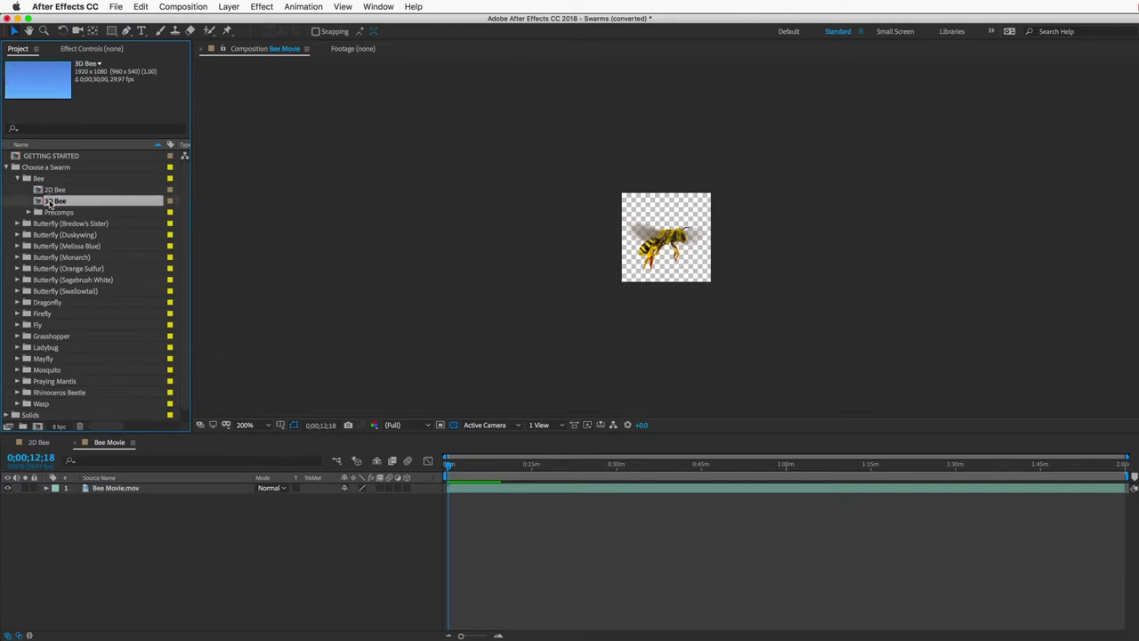
{"action": "double_click", "coordinate": [51, 201]}
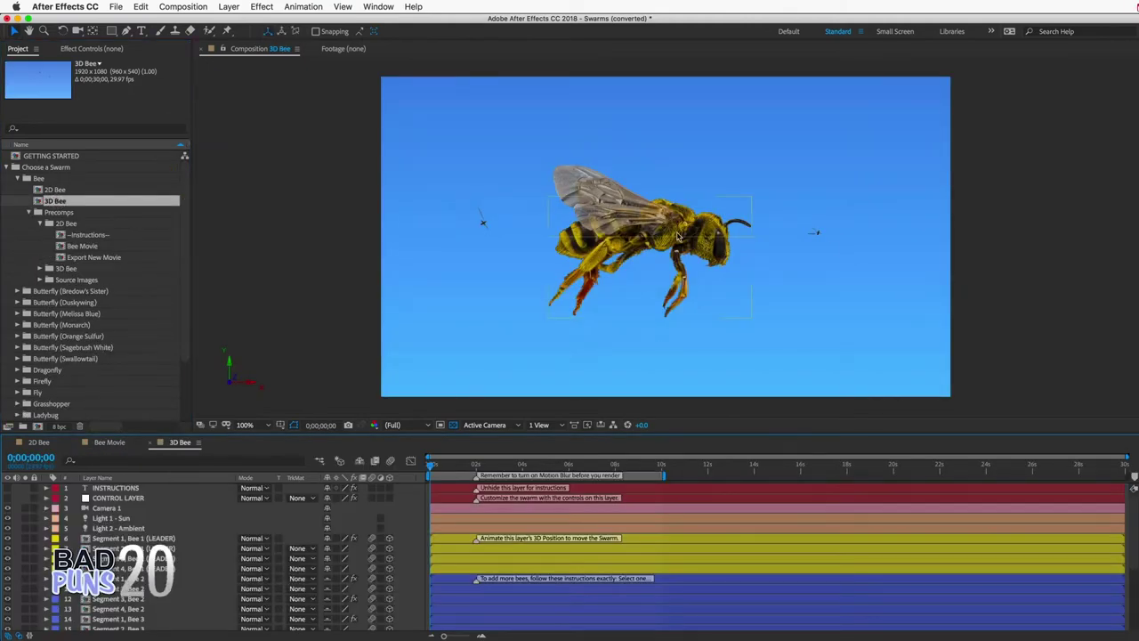
{"action": "left_click", "coordinate": [671, 273]}
{"action": "mouse_move", "coordinate": [147, 224]}
{"action": "left_mouse_down"}
{"action": "mouse_move", "coordinate": [222, 209]}
{"action": "mouse_move", "coordinate": [135, 219]}
{"action": "mouse_move", "coordinate": [149, 221]}
{"action": "left_mouse_up"}
{"action": "left_click", "coordinate": [706, 253]}
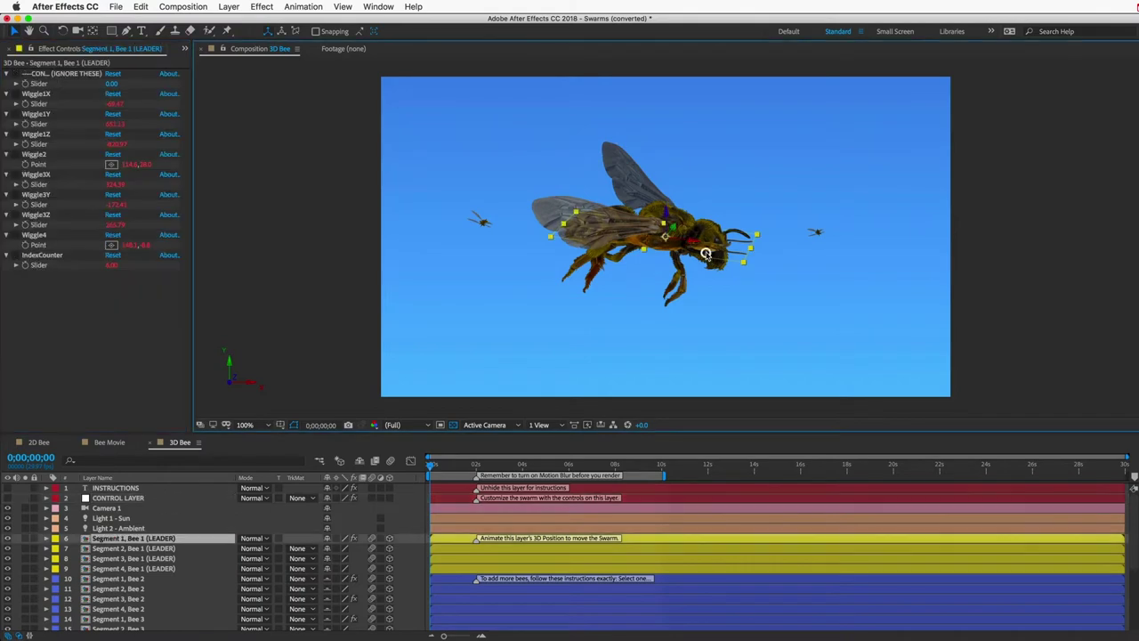
Select the lead bee's remaining segments one by one in the preview, and each of its Segment 1 to 4 layers in the timeline
{"action": "left_click", "coordinate": [669, 214]}
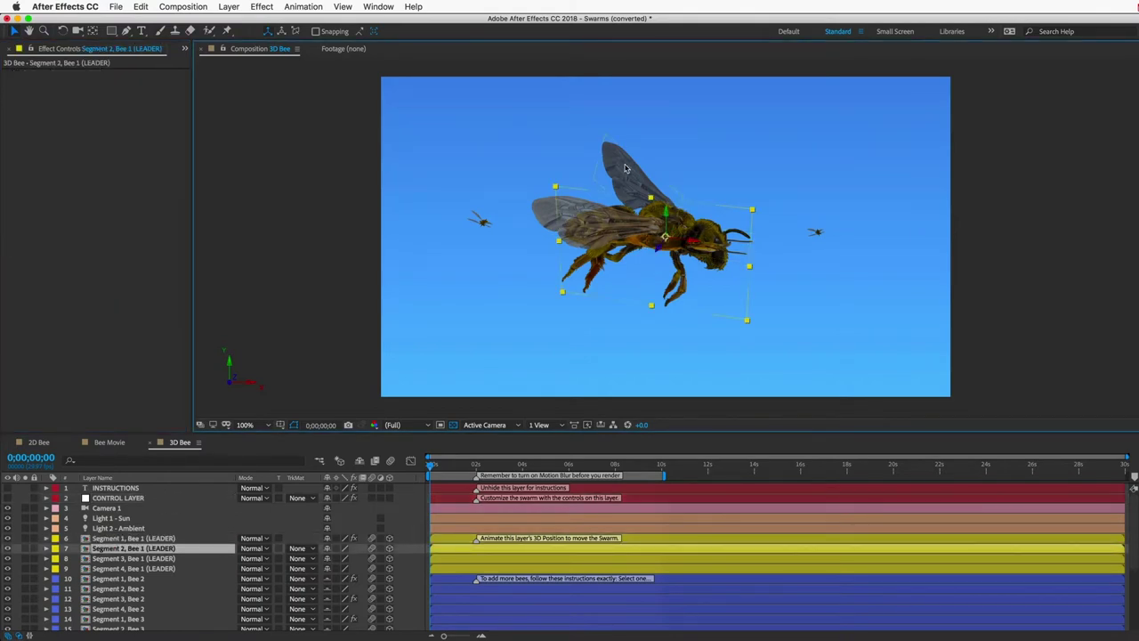
{"action": "left_click", "coordinate": [626, 168]}
{"action": "left_click", "coordinate": [560, 218]}
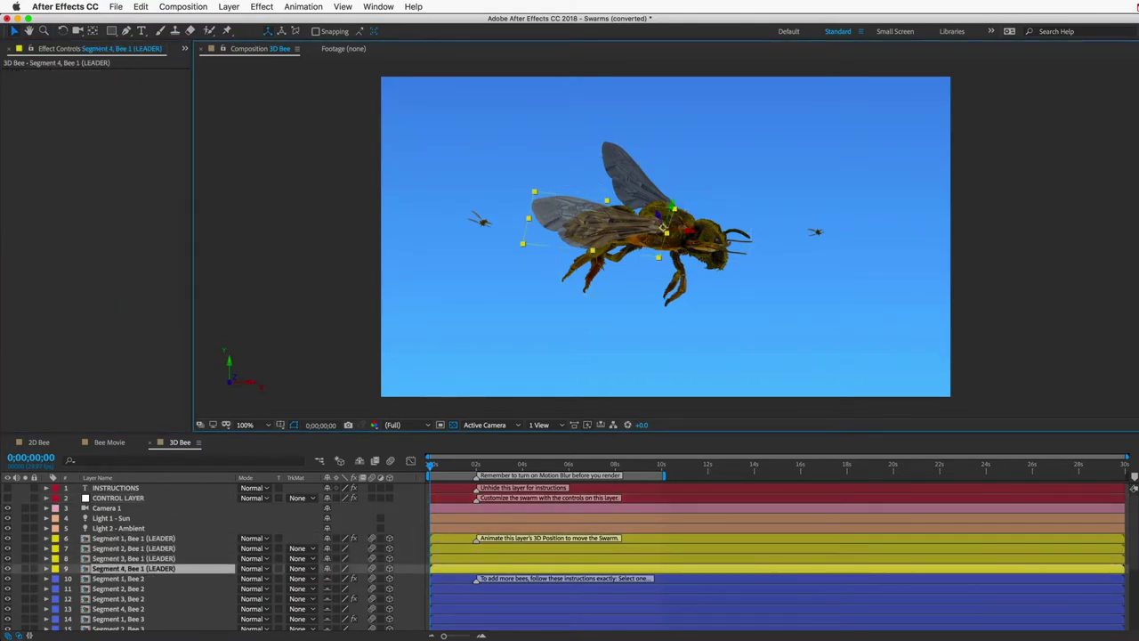
{"action": "left_click", "coordinate": [133, 539]}
{"action": "left_click", "coordinate": [131, 548]}
{"action": "left_click", "coordinate": [131, 557]}
{"action": "left_click", "coordinate": [134, 568]}
Select the four segment layers of Bee 2 as a group, followed by the four segment layers of Bee 3
{"action": "scroll", "coordinate": [149, 577], "scroll_direction": "down", "scroll_amount": 1}
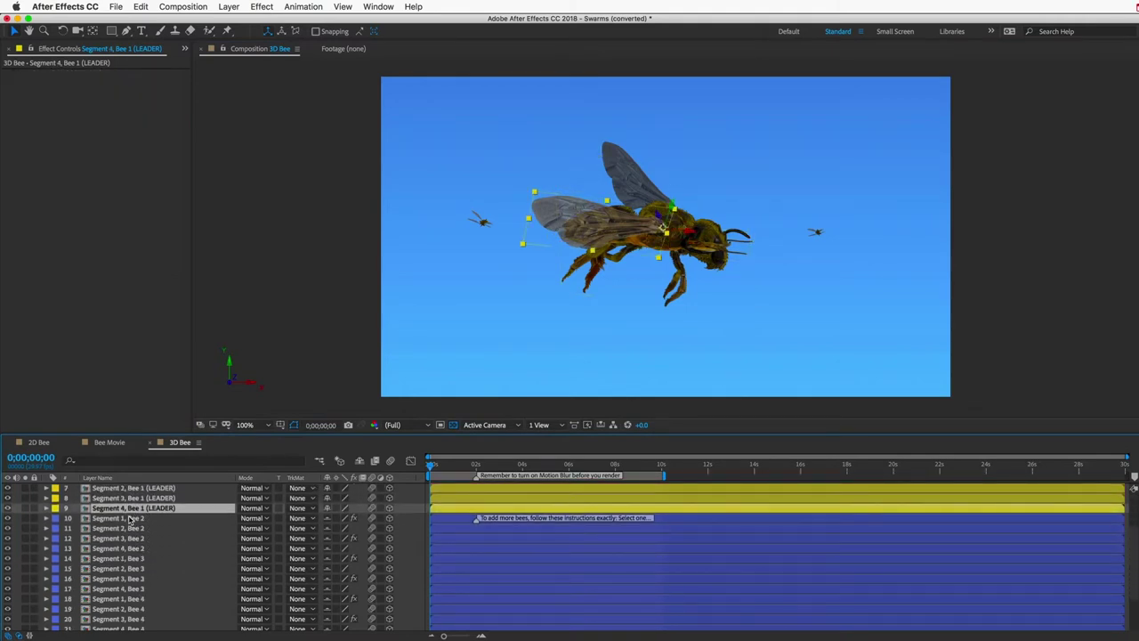
{"action": "left_click", "coordinate": [129, 518]}
{"action": "left_click", "coordinate": [138, 549], "text": "shift"}
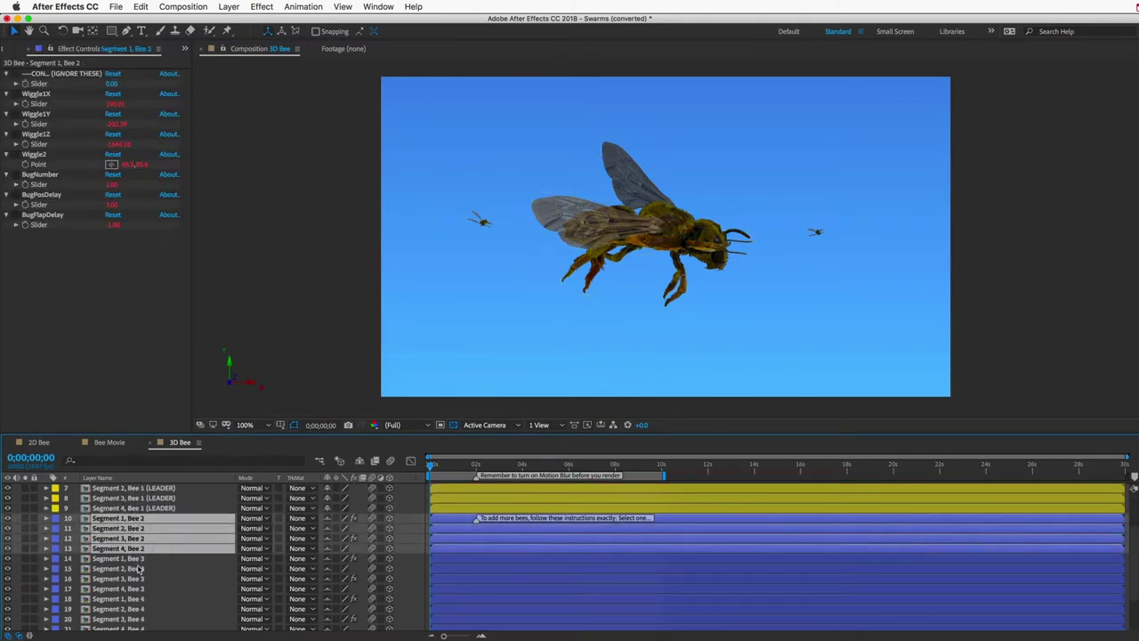
{"action": "left_click", "coordinate": [138, 557]}
{"action": "left_click", "coordinate": [136, 589], "text": "shift"}
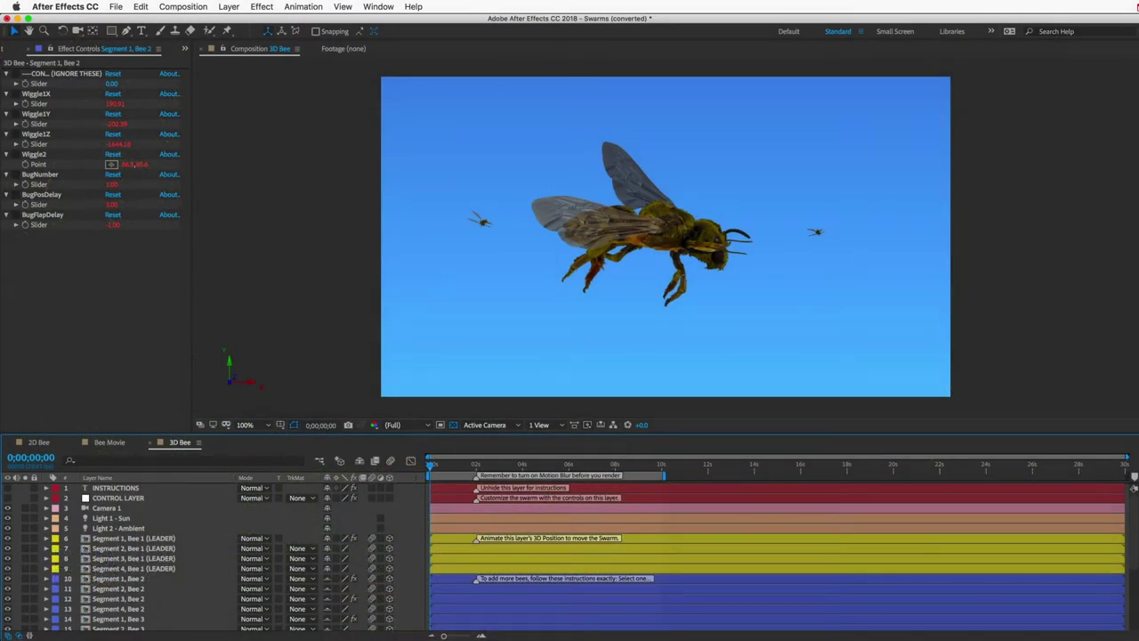
Show source names for the layers and select the lead bee's Body Top/Bottom, Body Profile and two Wing layers in turn
{"action": "left_click", "coordinate": [96, 478]}
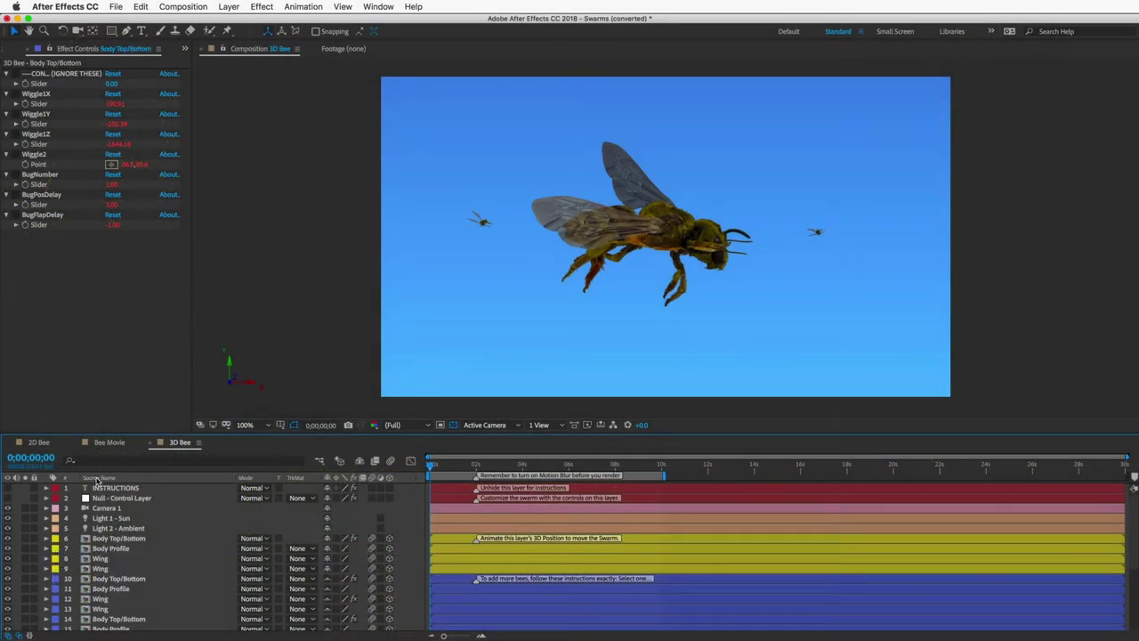
{"action": "left_click", "coordinate": [108, 539]}
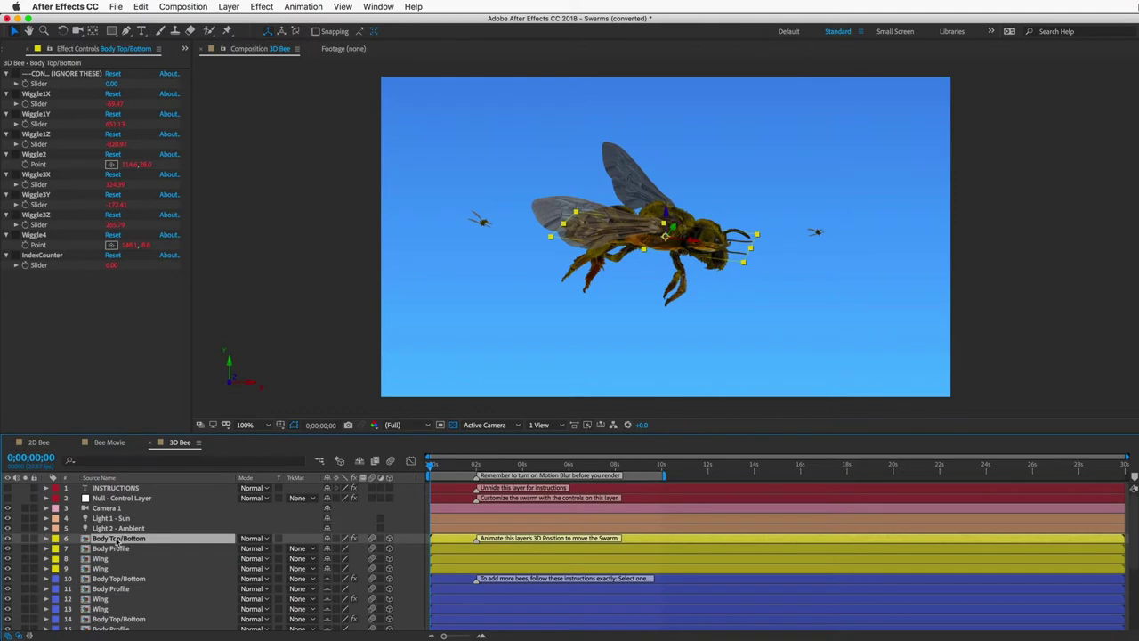
{"action": "left_click", "coordinate": [108, 549]}
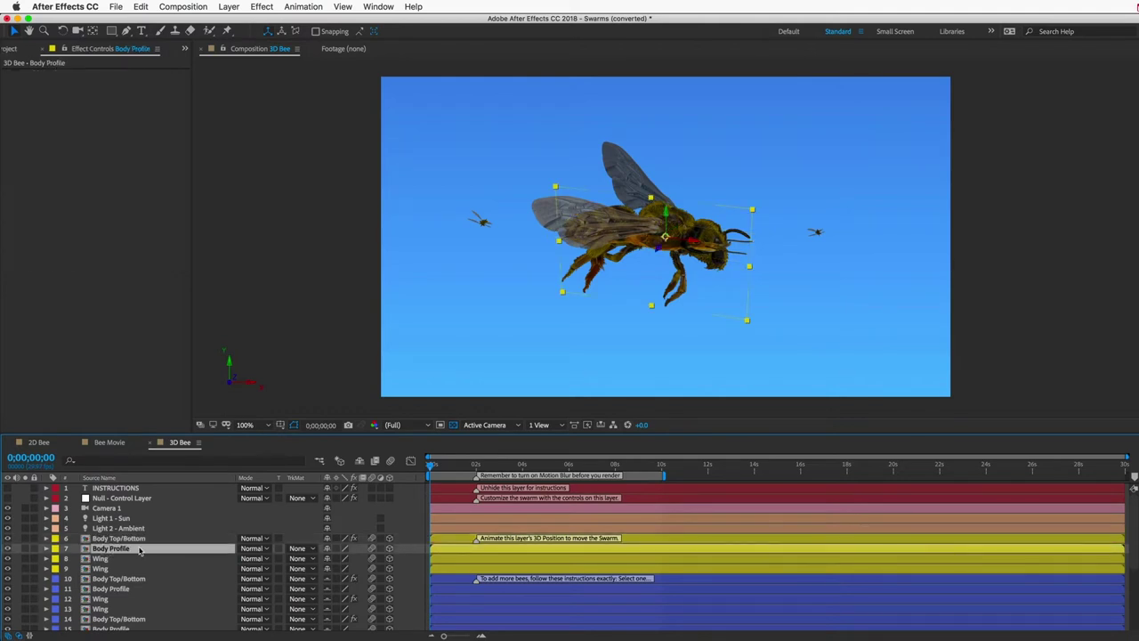
{"action": "left_click", "coordinate": [107, 558]}
{"action": "left_click", "coordinate": [107, 569]}
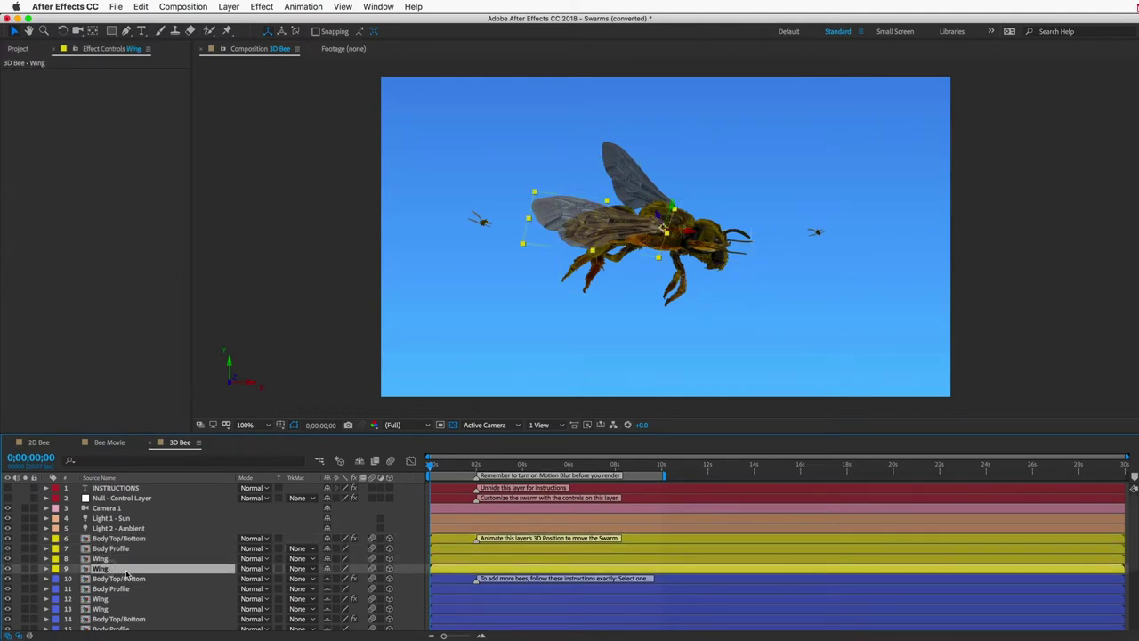
Expand the 3D Bee precomps folder, preview Body Profile and Body Top/Bottom, and look into the Source Images folder
{"action": "left_click", "coordinate": [16, 48]}
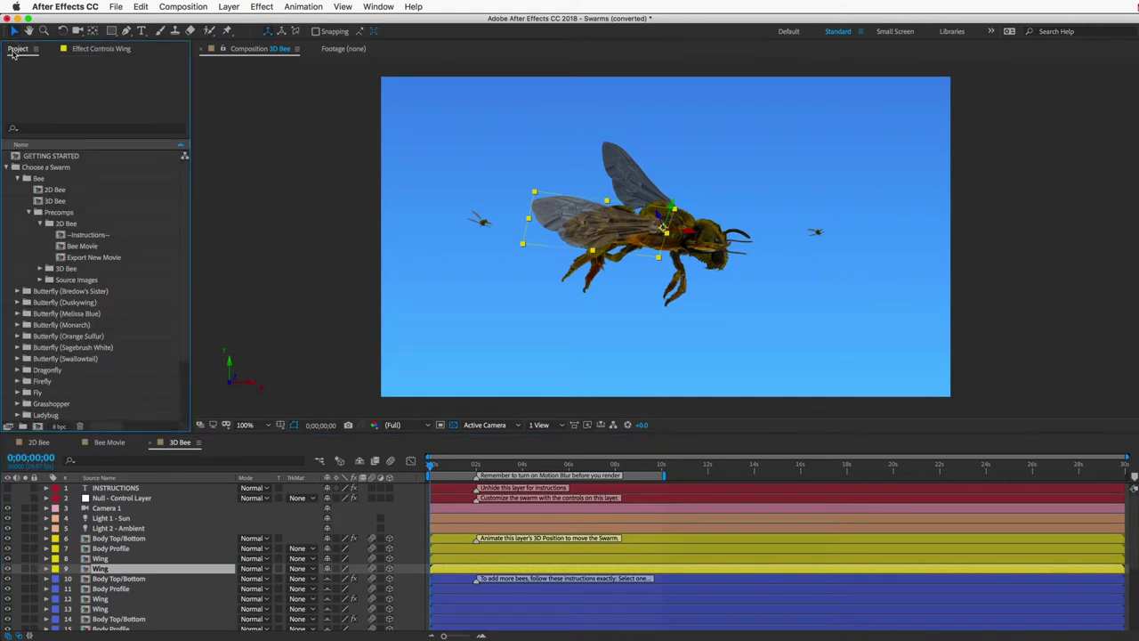
{"action": "left_click", "coordinate": [39, 269]}
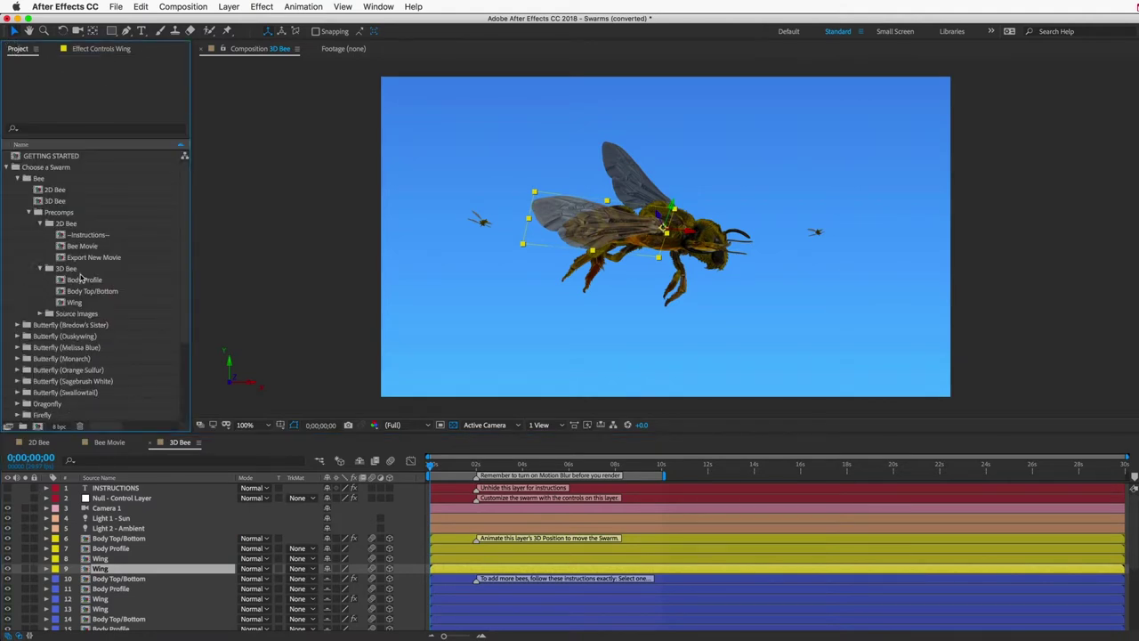
{"action": "left_click", "coordinate": [84, 281]}
{"action": "left_click", "coordinate": [82, 292]}
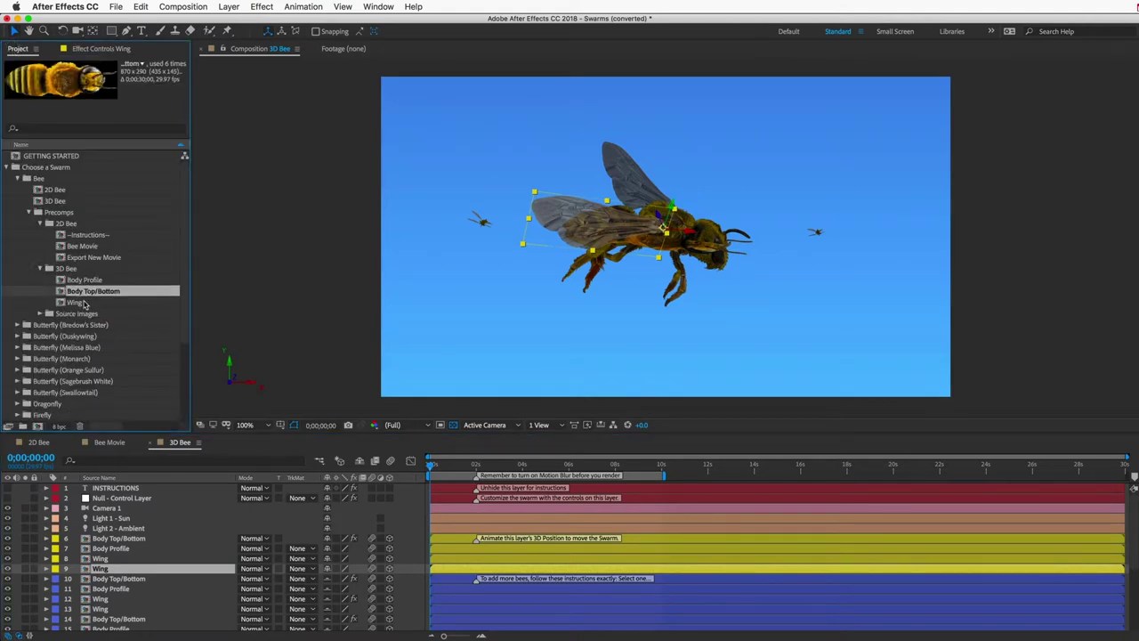
{"action": "left_click", "coordinate": [39, 313]}
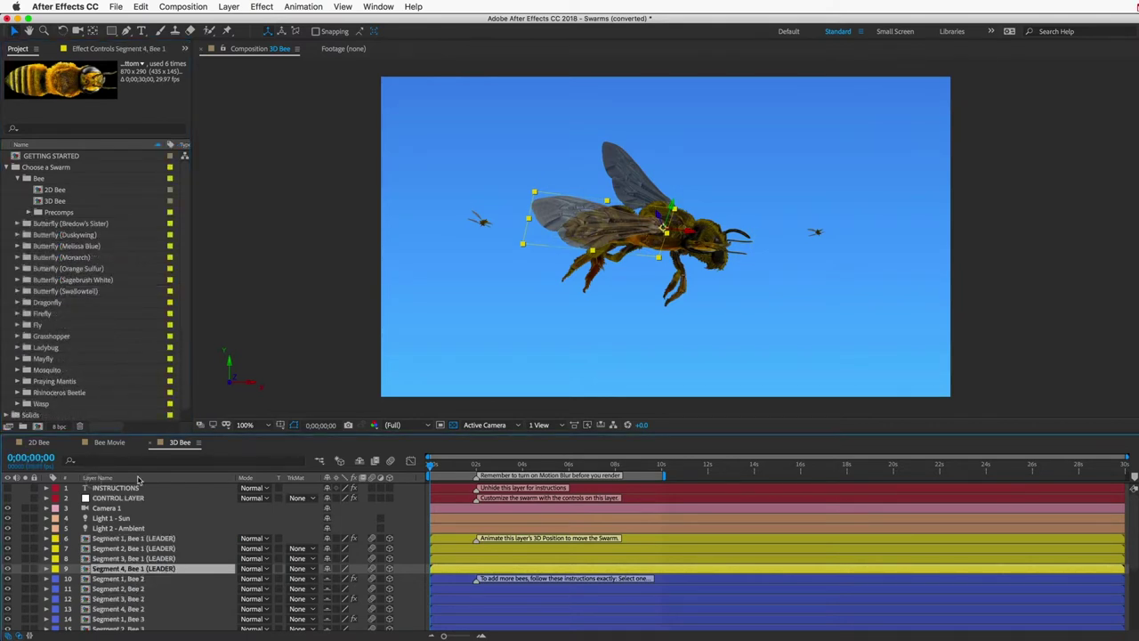
Select the lead bee's Segment 1 layer, followed by all four segment layers of Bee 2
{"action": "left_click", "coordinate": [121, 539]}
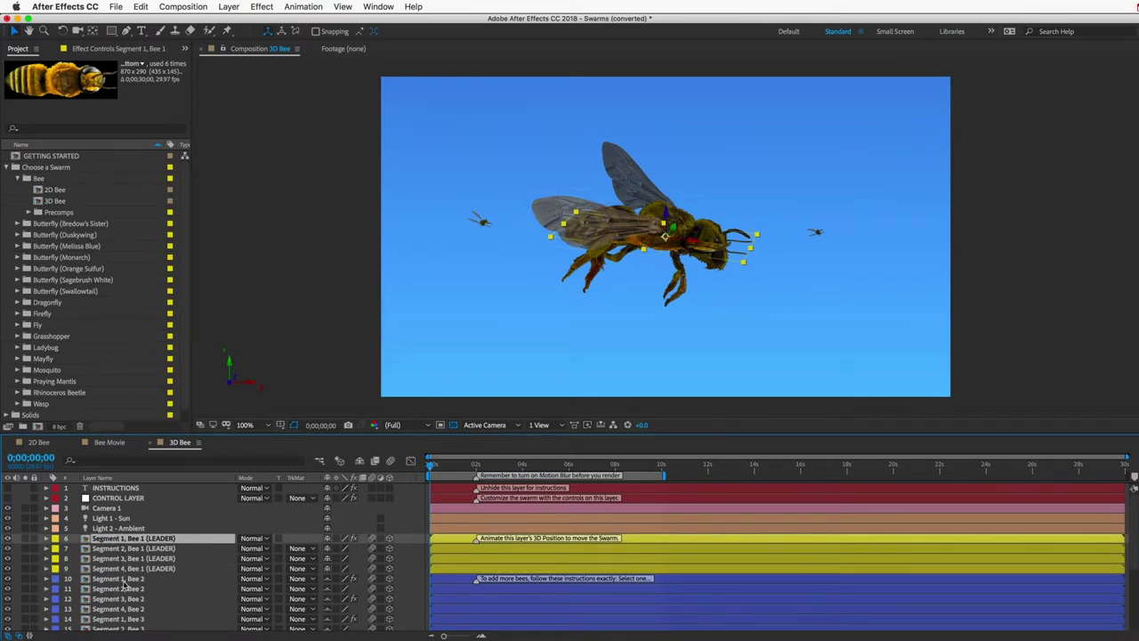
{"action": "left_click", "coordinate": [122, 579]}
{"action": "left_click", "coordinate": [123, 609], "text": "shift"}
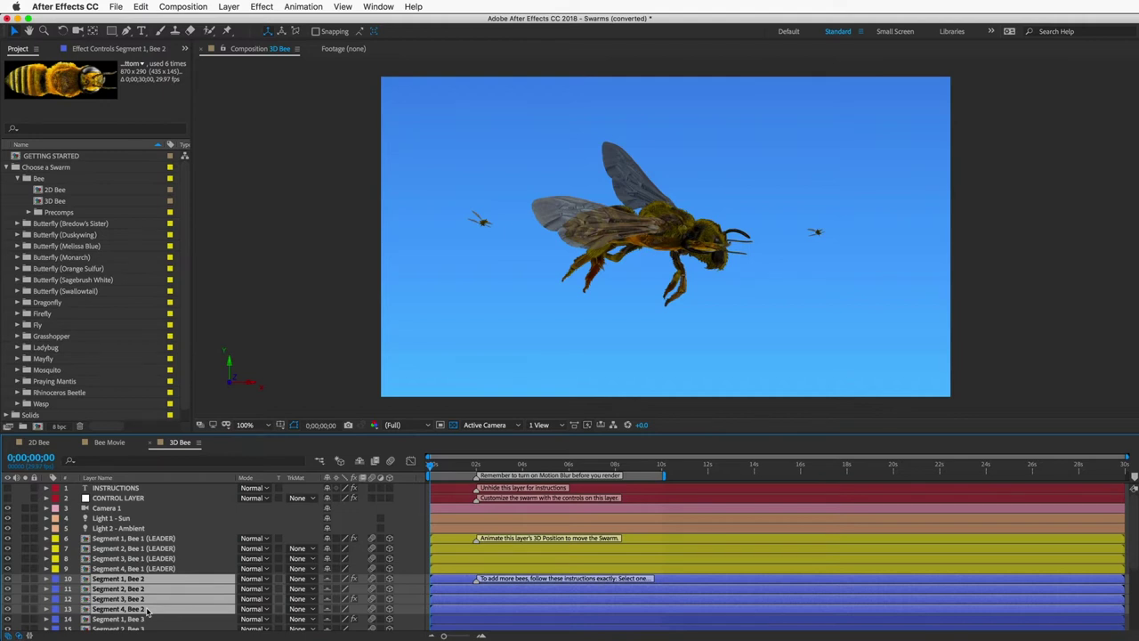
Select the complete four-segment layer groups of Bee 1 (LEADER), Bee 2 and Bee 3, one bee at a time
{"action": "left_click", "coordinate": [436, 540]}
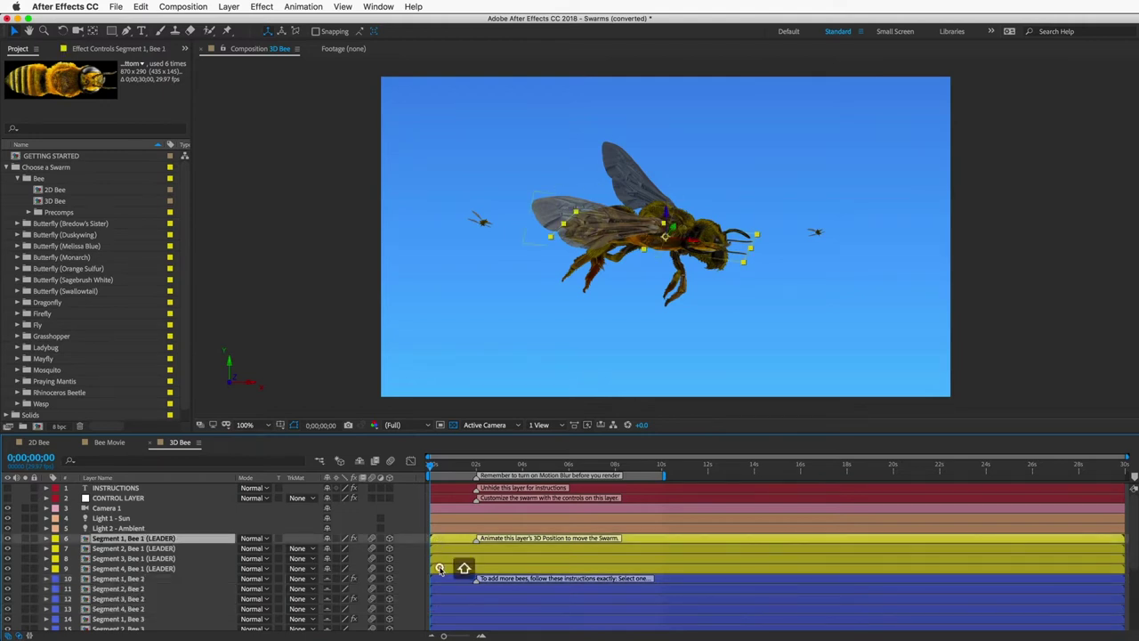
{"action": "left_click", "coordinate": [439, 568], "text": "shift"}
{"action": "scroll", "coordinate": [196, 547], "scroll_direction": "down", "scroll_amount": 3}
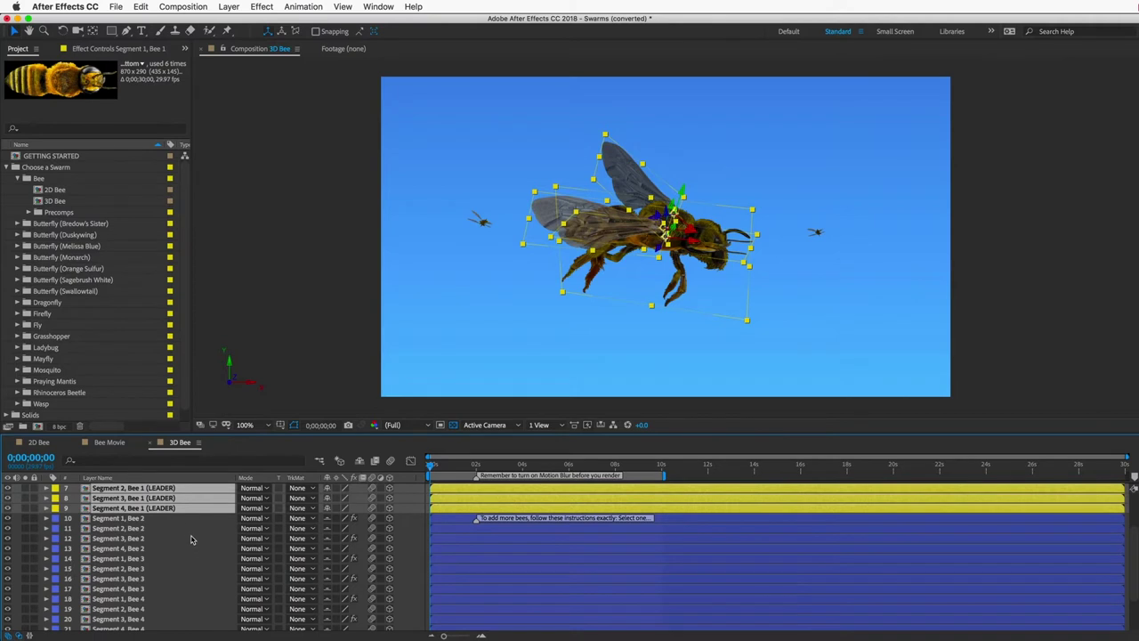
{"action": "left_click", "coordinate": [182, 518]}
{"action": "left_click", "coordinate": [201, 547], "text": "shift"}
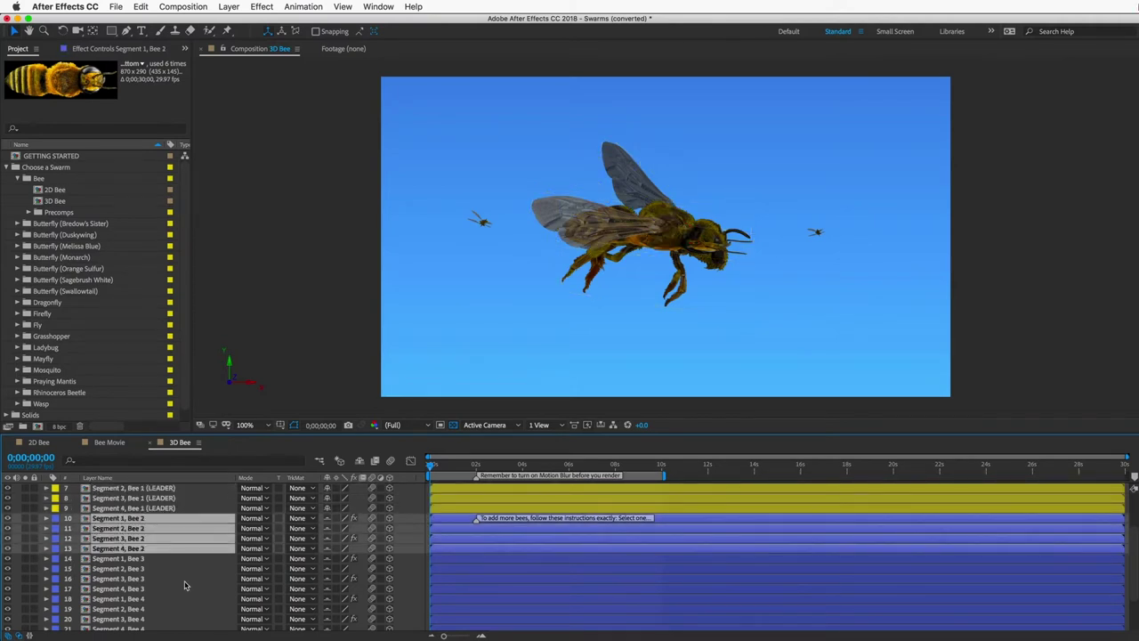
{"action": "left_click", "coordinate": [183, 558]}
{"action": "left_click", "coordinate": [185, 589], "text": "shift"}
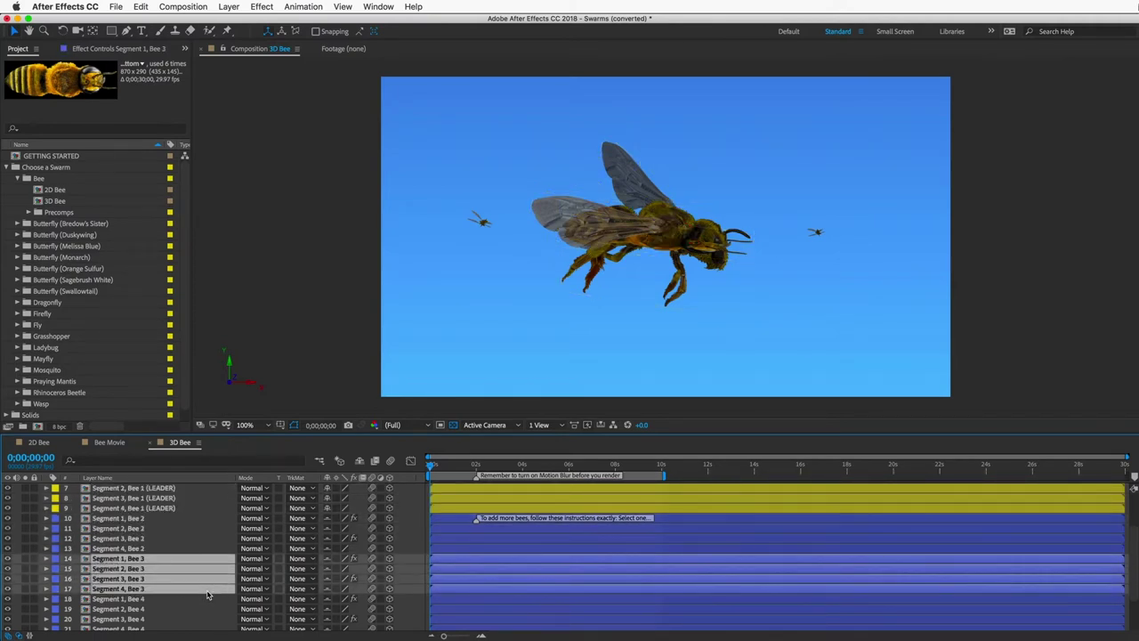
Copy all four Bee 5 segment layers and paste them directly above the Sky layer to add another bee
{"action": "scroll", "coordinate": [208, 594], "scroll_direction": "up", "scroll_amount": 1}
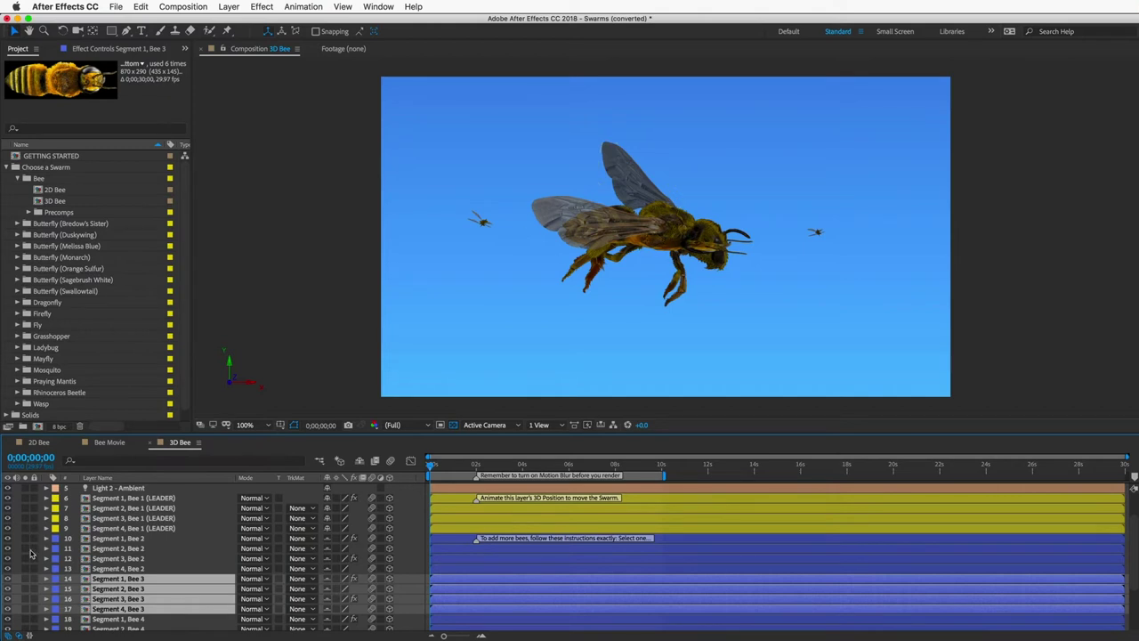
{"action": "mouse_move", "coordinate": [8, 538]}
{"action": "left_mouse_down"}
{"action": "mouse_move", "coordinate": [11, 618]}
{"action": "mouse_move", "coordinate": [7, 516]}
{"action": "left_mouse_up"}
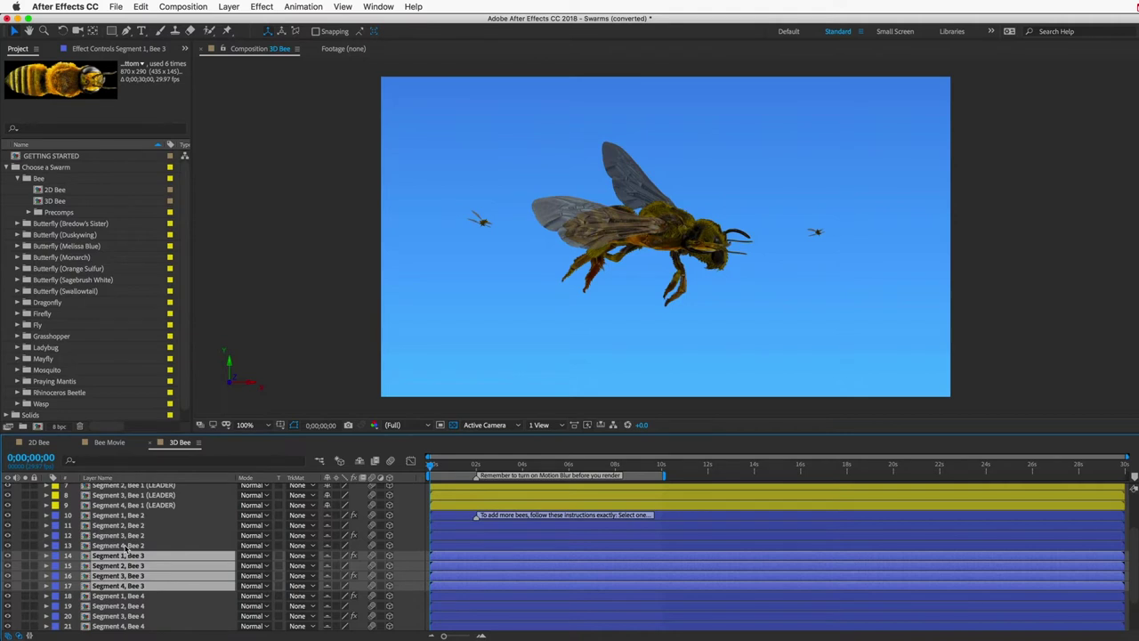
{"action": "scroll", "coordinate": [163, 587], "scroll_direction": "down", "scroll_amount": 3}
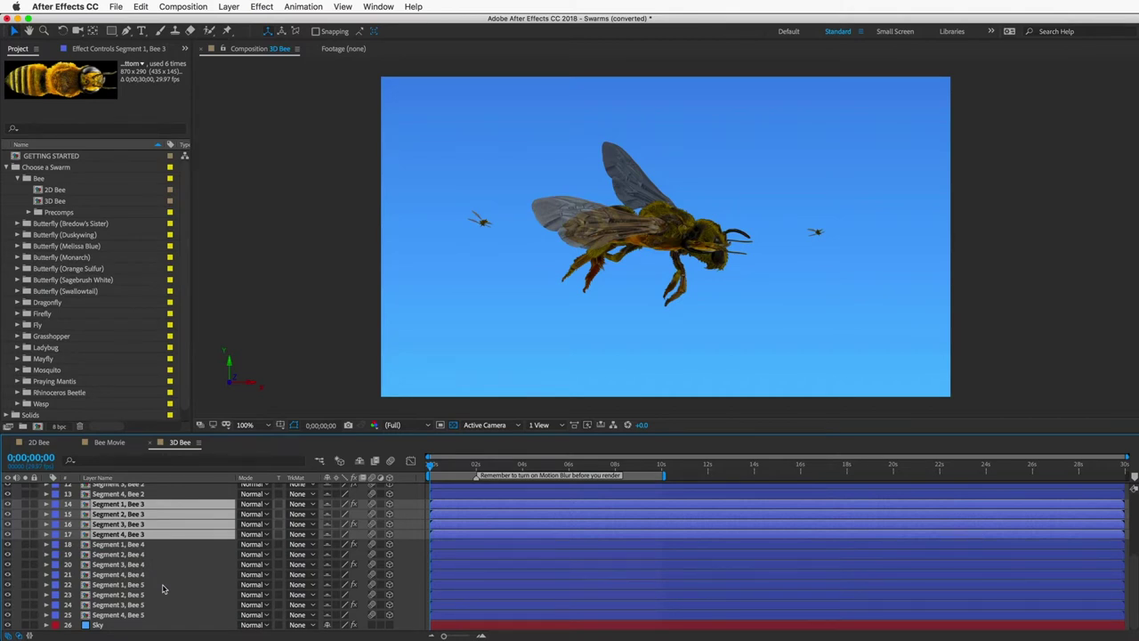
{"action": "left_click", "coordinate": [129, 586]}
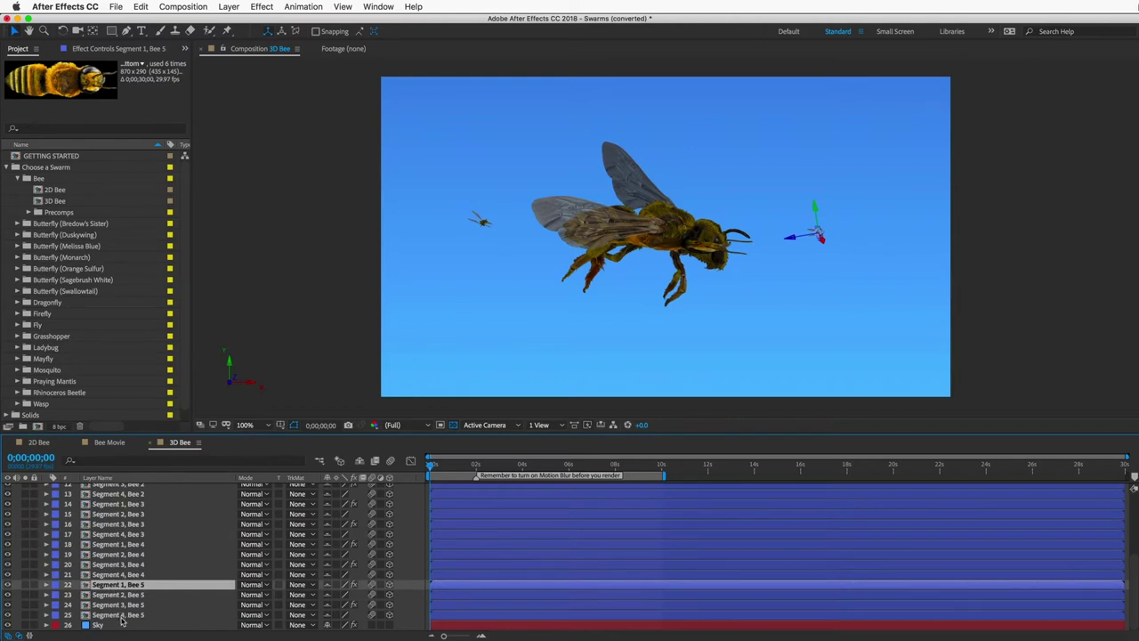
{"action": "left_click", "coordinate": [120, 615], "text": "shift"}
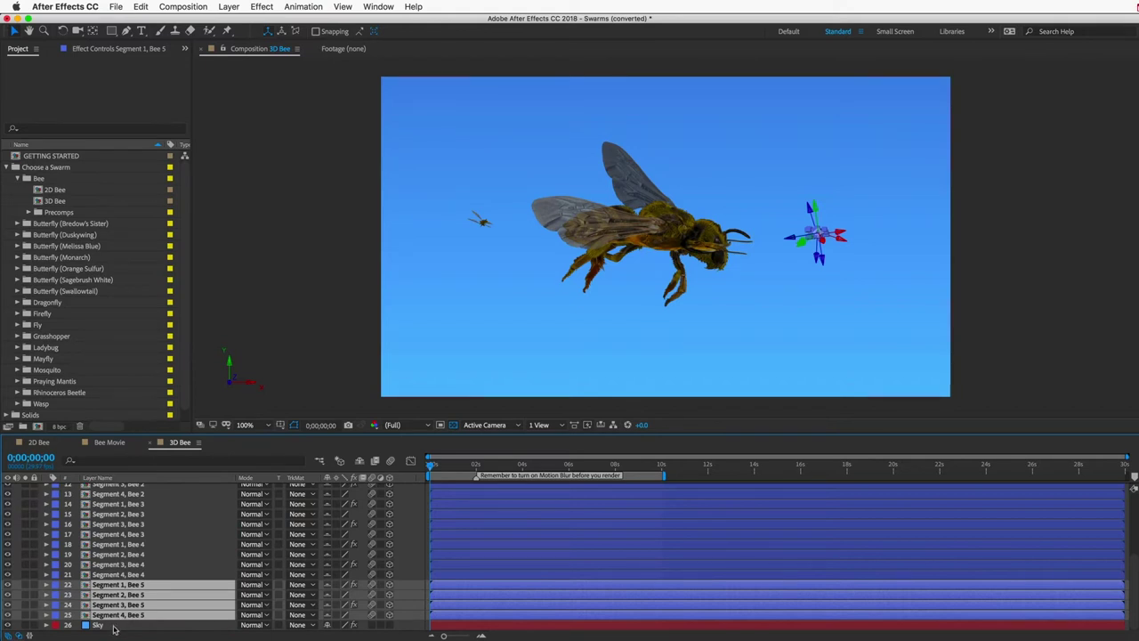
{"action": "left_click", "coordinate": [116, 626]}
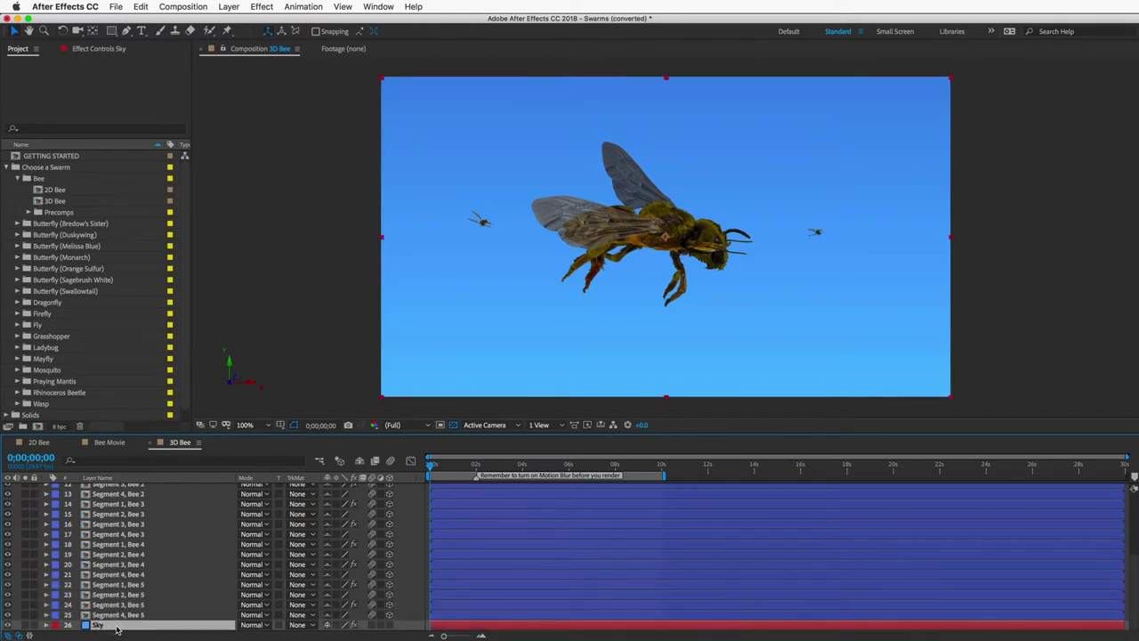
{"action": "key", "text": "super+v"}
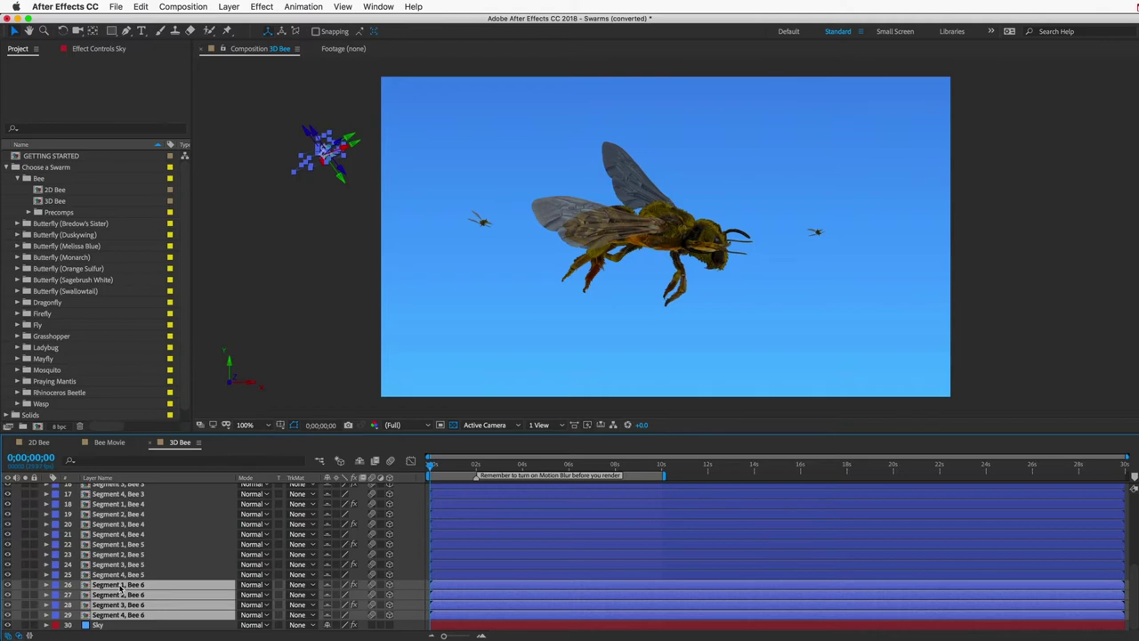
Copy all segment layers from Segment 1, Bee 2 through Segment 4, Bee 6 and paste them directly above the Sky layer
{"action": "scroll", "coordinate": [120, 587], "scroll_direction": "up", "scroll_amount": 4}
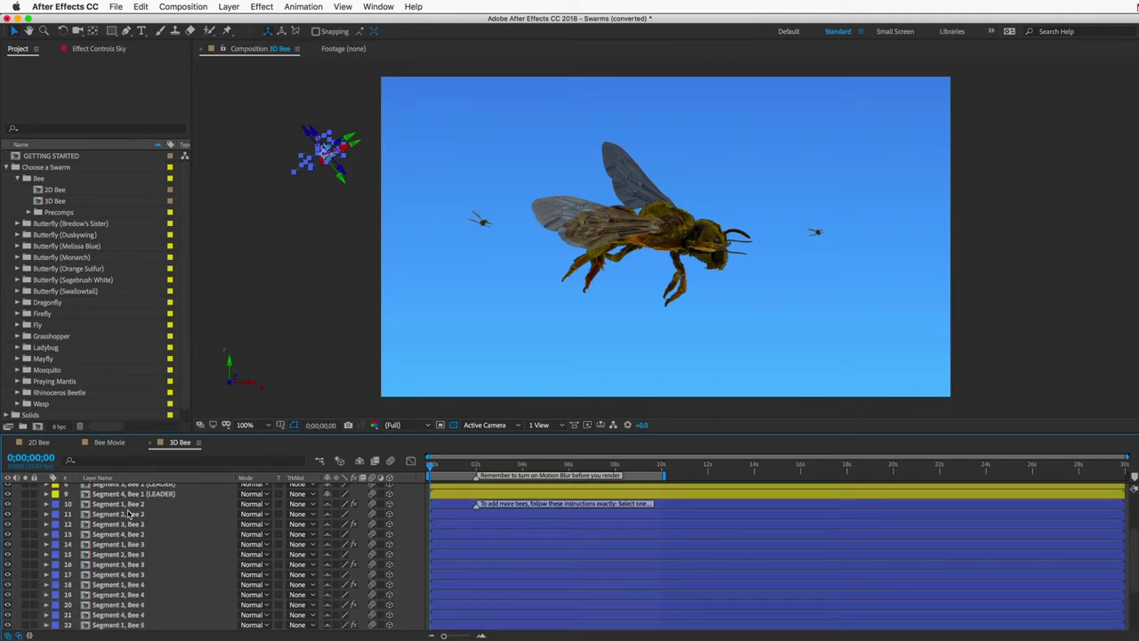
{"action": "left_click", "coordinate": [129, 505]}
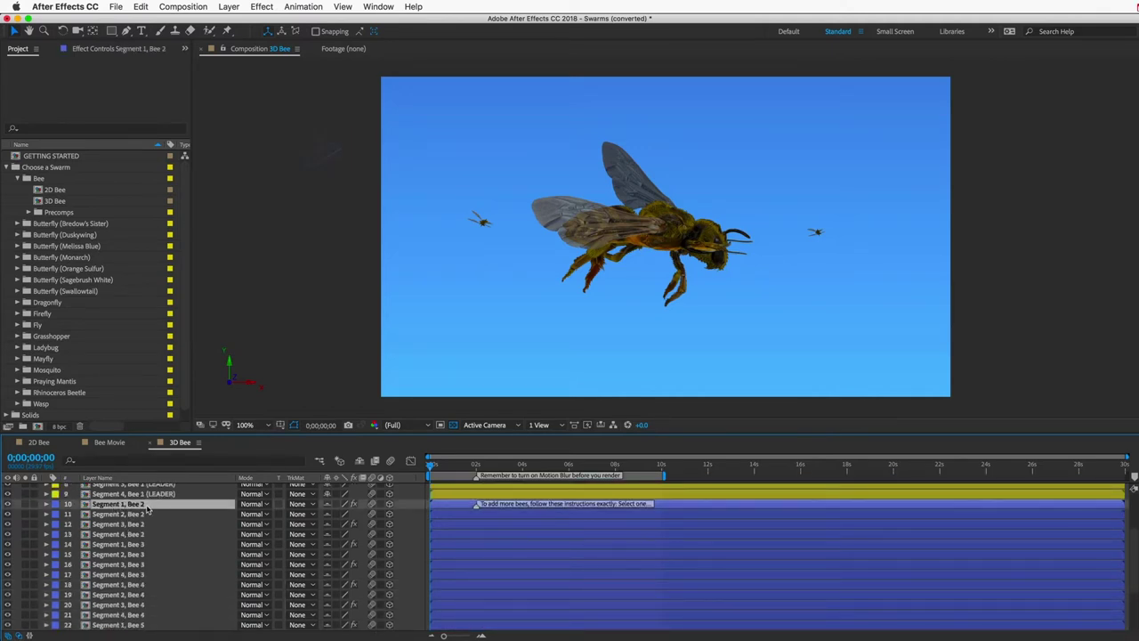
{"action": "scroll", "coordinate": [147, 507], "scroll_direction": "down", "scroll_amount": 4}
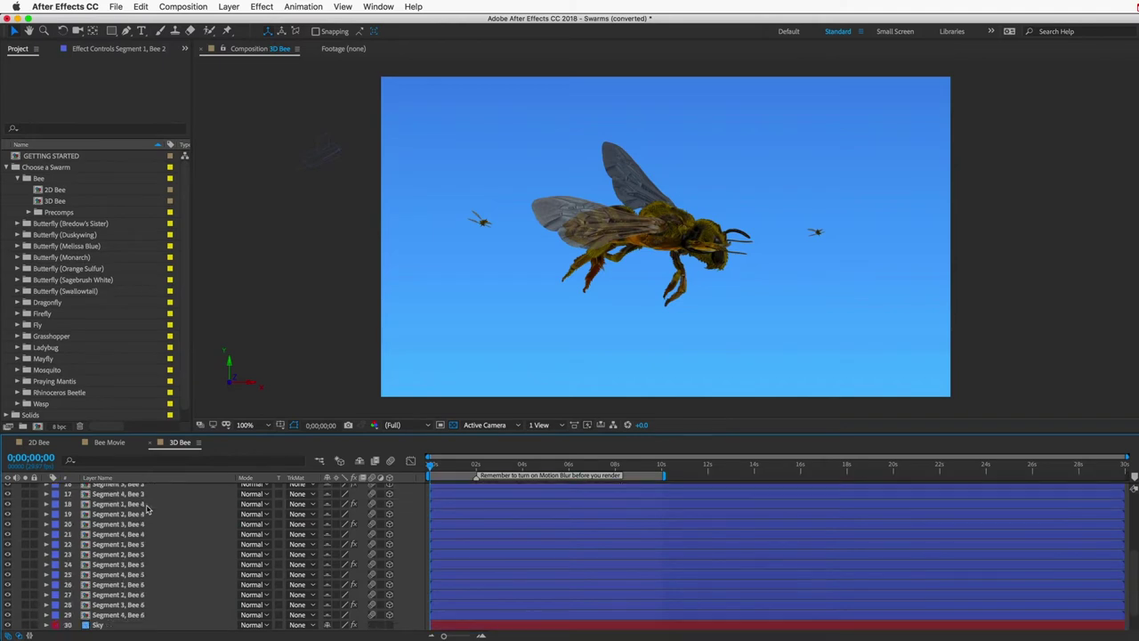
{"action": "left_click", "coordinate": [125, 615], "text": "shift"}
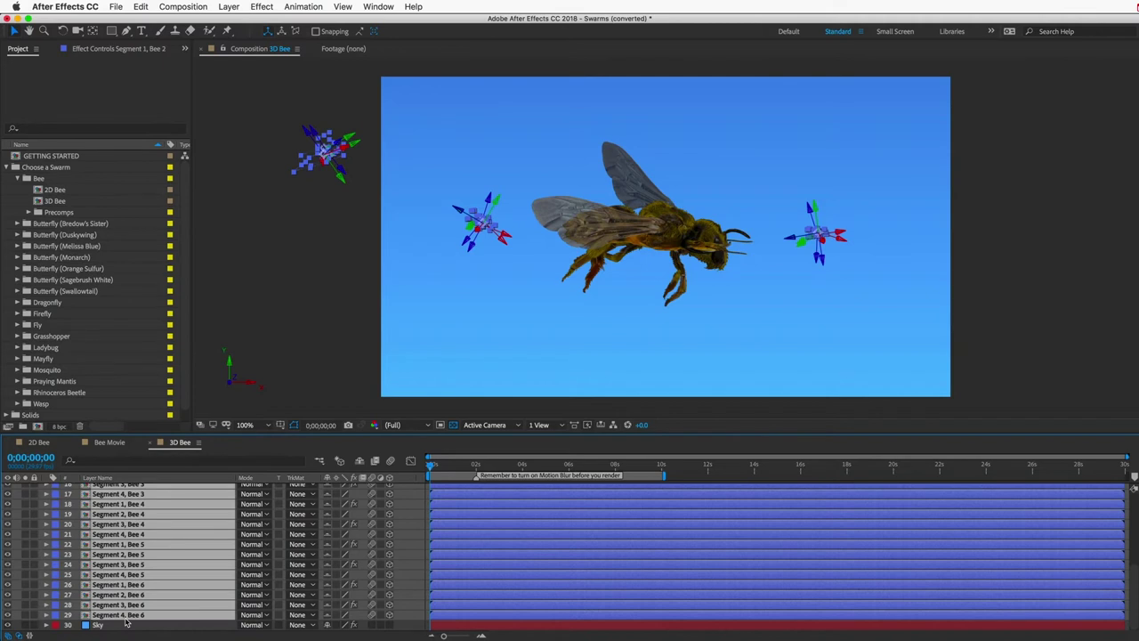
{"action": "left_click", "coordinate": [109, 626]}
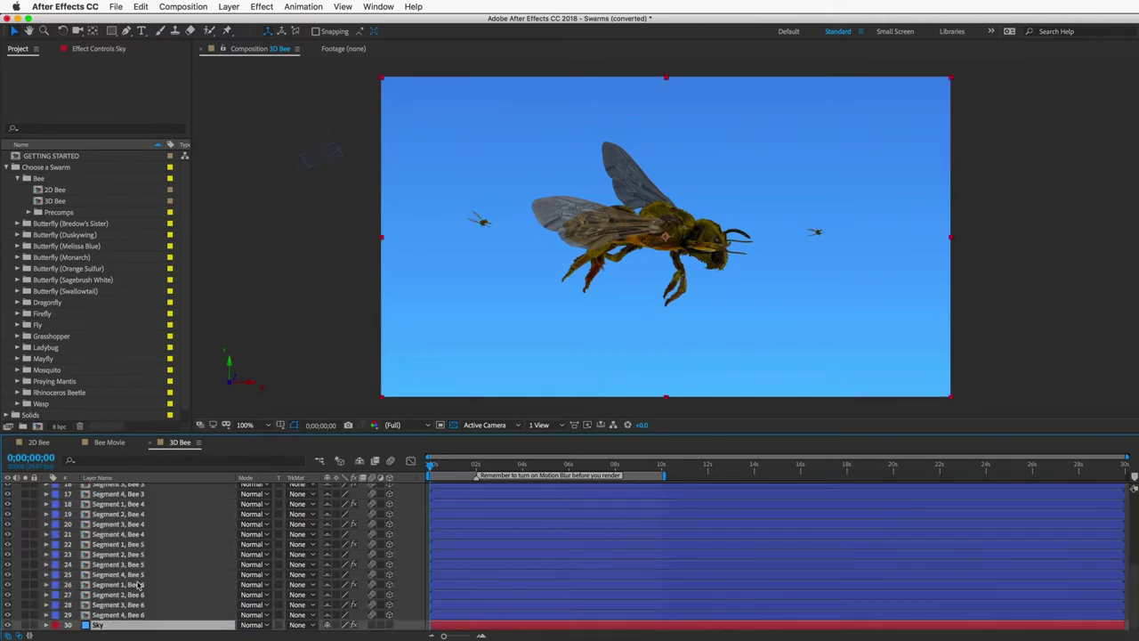
{"action": "key", "text": "ctrl+v"}
{"action": "scroll", "coordinate": [137, 584], "scroll_direction": "down", "scroll_amount": 4}
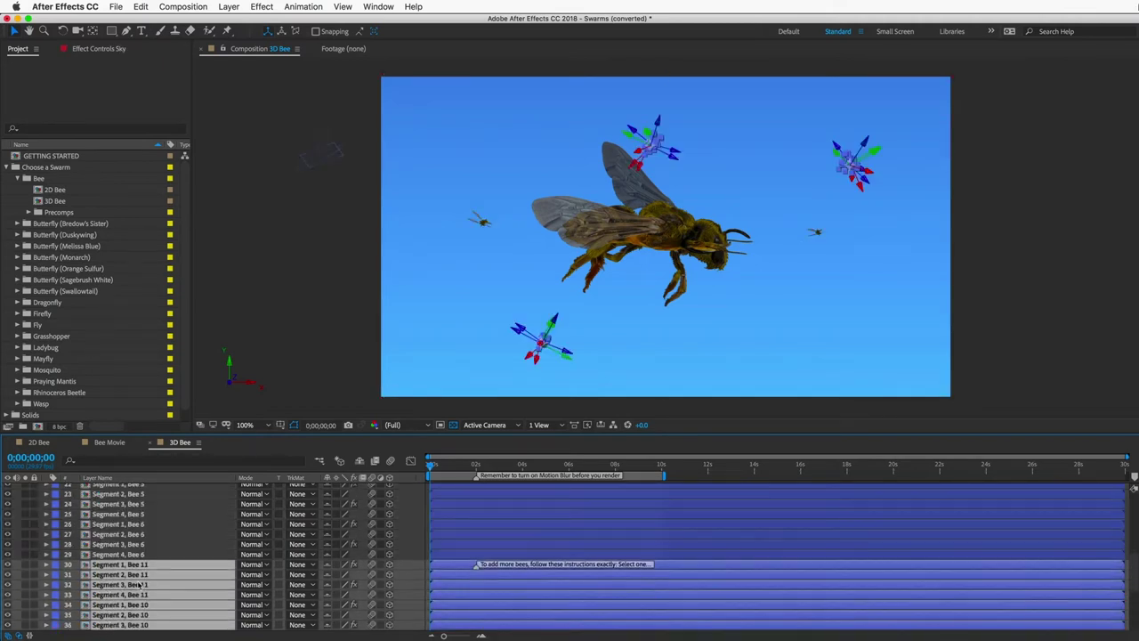
{"action": "scroll", "coordinate": [140, 585], "scroll_direction": "up", "scroll_amount": 1}
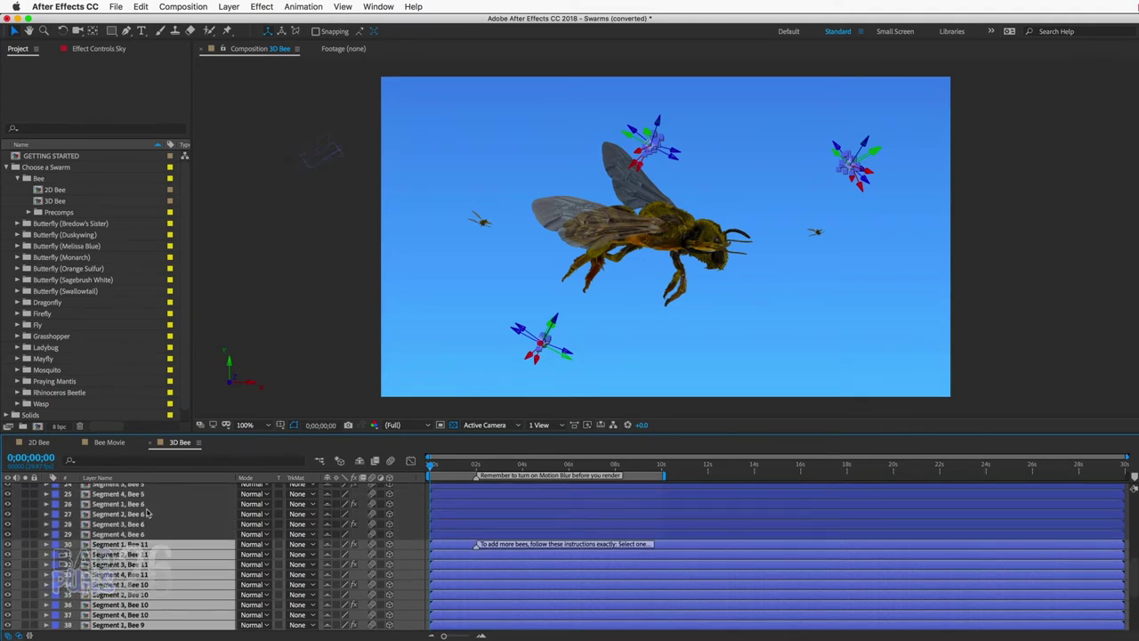
Open the 2D Bee composition and select the bee layers from Bee 4 through Bee 14, then the Sky layer, and undo
{"action": "left_click", "coordinate": [39, 442]}
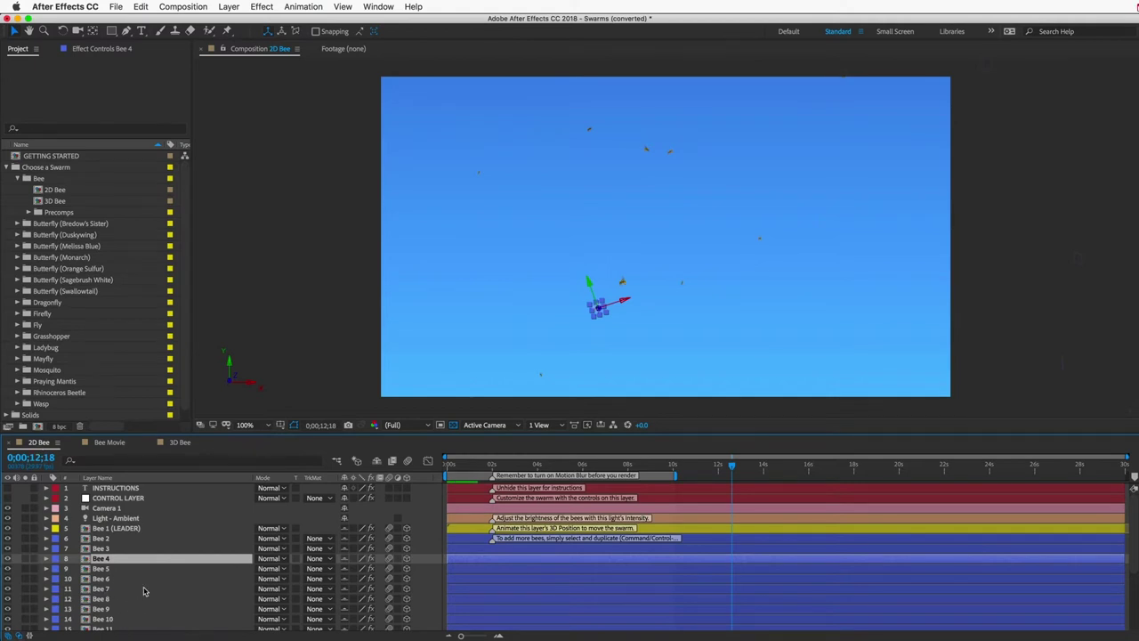
{"action": "scroll", "coordinate": [143, 591], "scroll_direction": "down", "scroll_amount": 3}
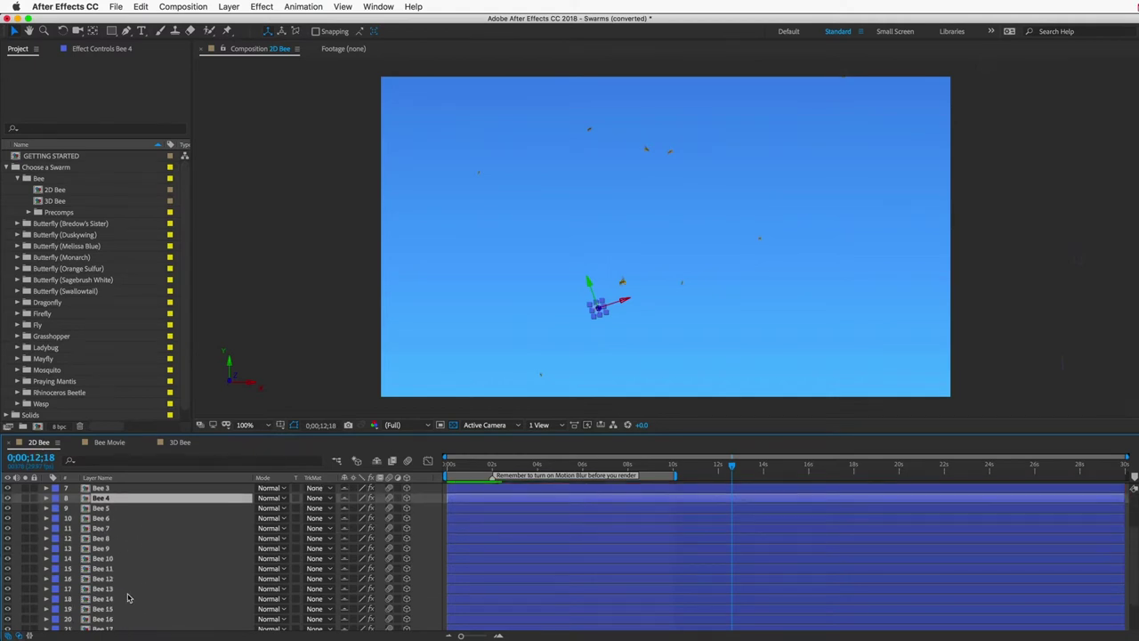
{"action": "left_click", "coordinate": [120, 598], "text": "shift"}
{"action": "scroll", "coordinate": [122, 601], "scroll_direction": "down", "scroll_amount": 3}
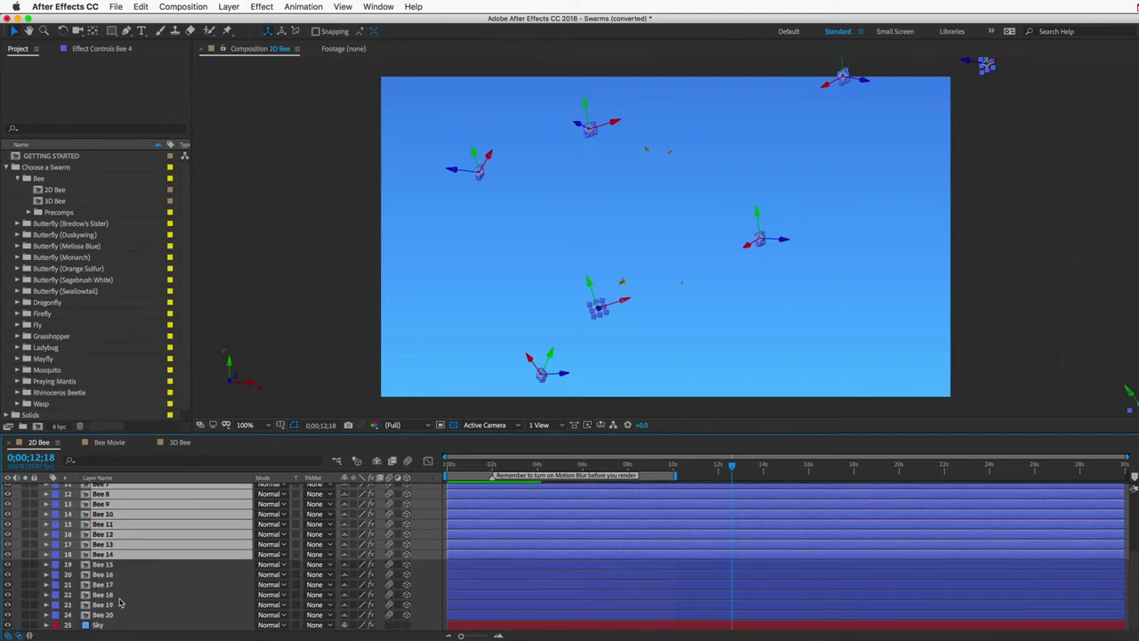
{"action": "left_click", "coordinate": [113, 626]}
{"action": "key", "text": "super+z"}
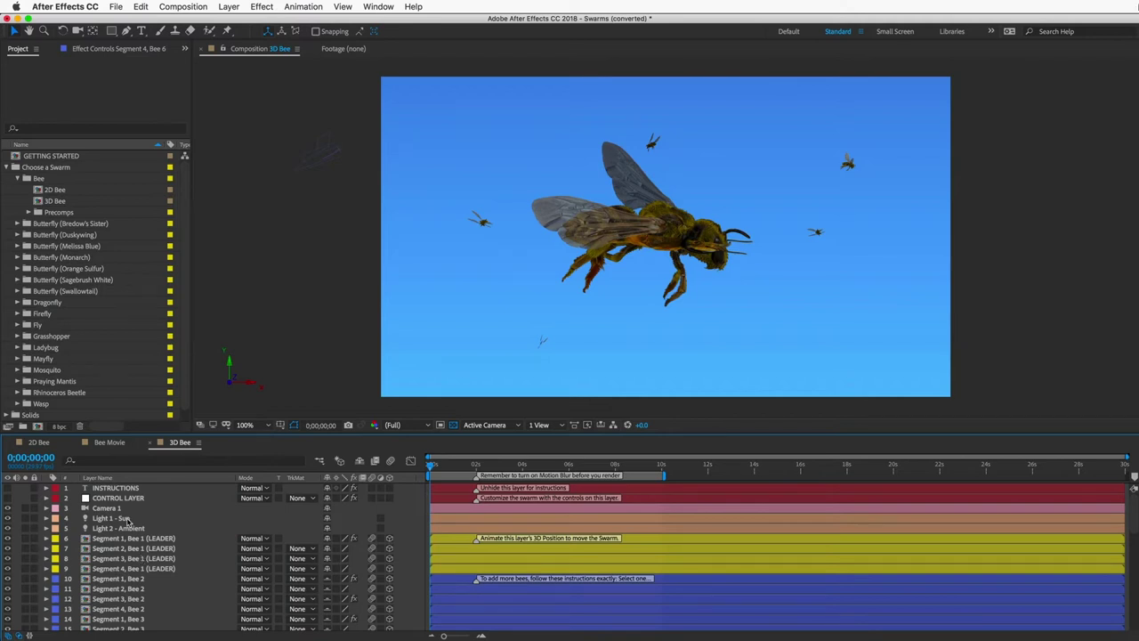
Select every layer in the 3D Bee composition from CONTROL LAYER through Segment 4, Bee 7, and enlarge the timeline area
{"action": "left_click", "coordinate": [117, 498]}
{"action": "scroll", "coordinate": [127, 557], "scroll_direction": "down", "scroll_amount": 10}
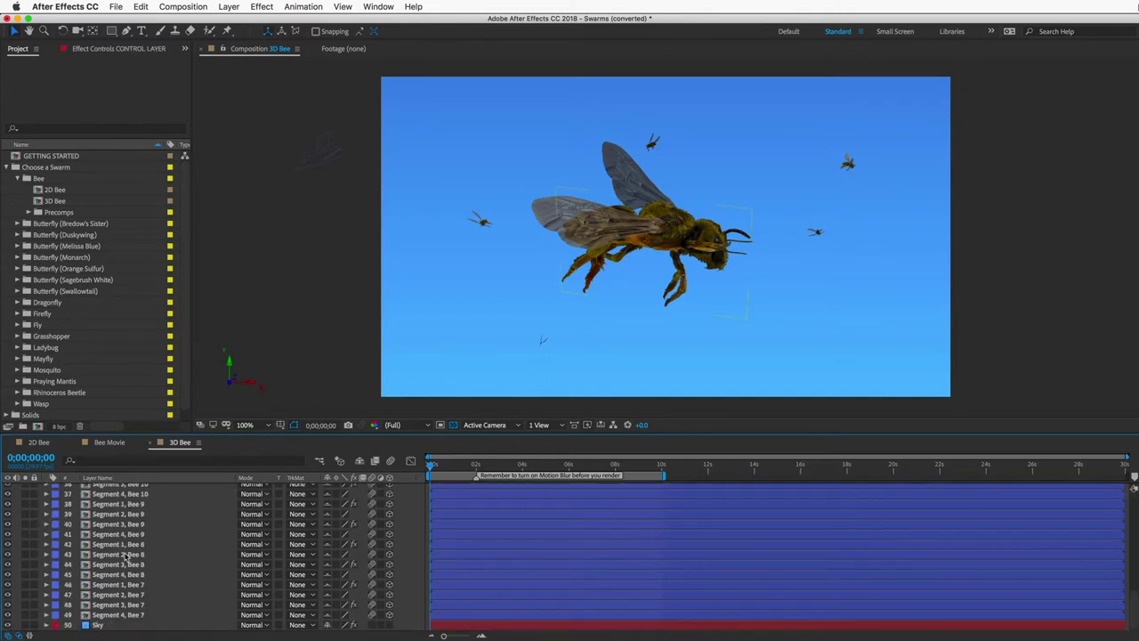
{"action": "left_click", "coordinate": [127, 615], "text": "shift"}
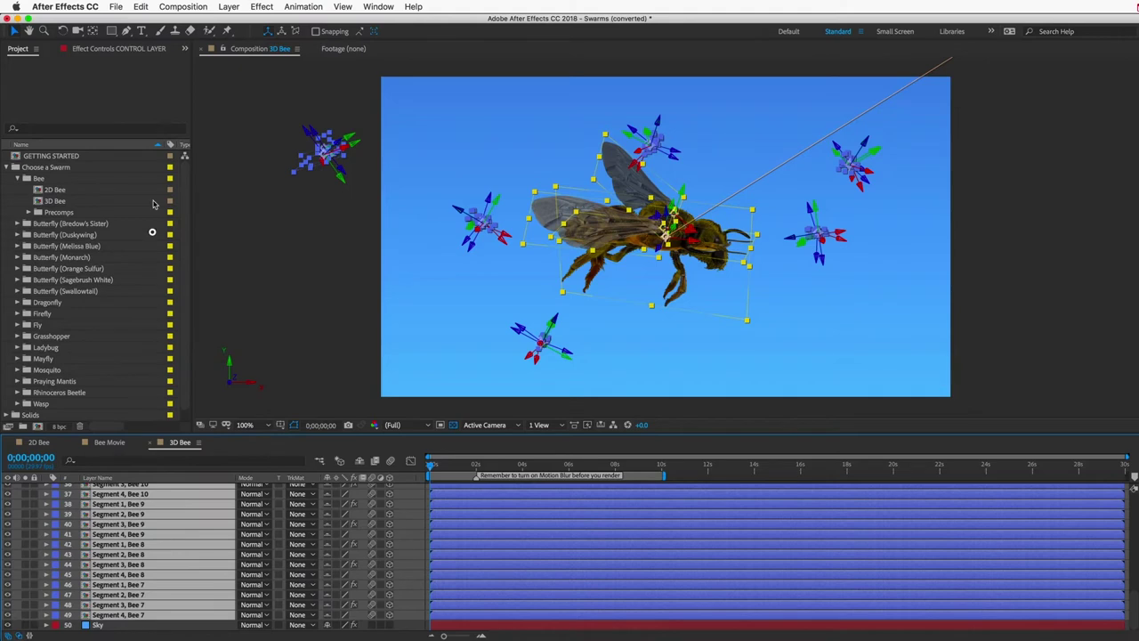
{"action": "left_click_drag", "start_coordinate": [130, 439], "coordinate": [153, 195]}
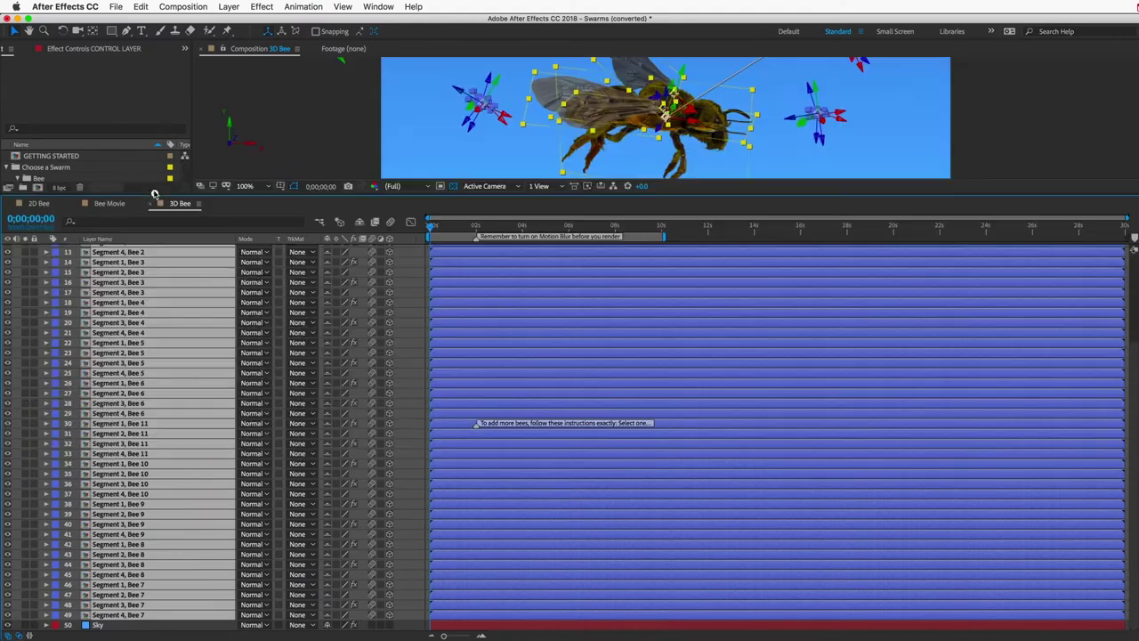
Reveal the expression errors of the selected layers and switch the lead bee's Wiggle4 Point expression off and on again
{"action": "right_click", "coordinate": [137, 295]}
{"action": "mouse_move", "coordinate": [178, 496]}
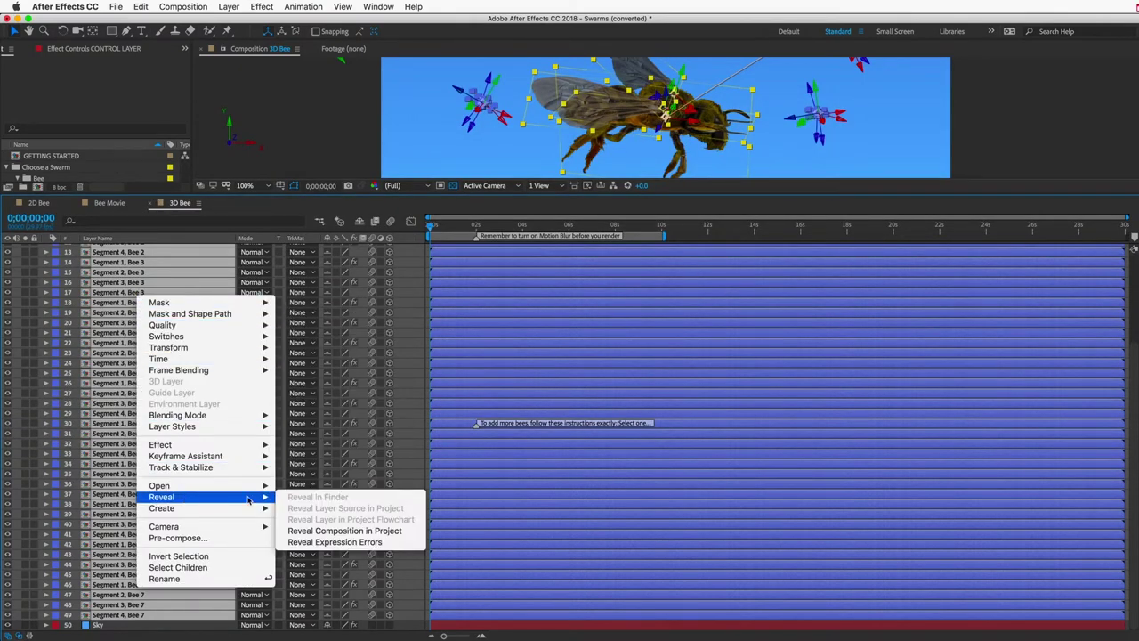
{"action": "left_click", "coordinate": [310, 543]}
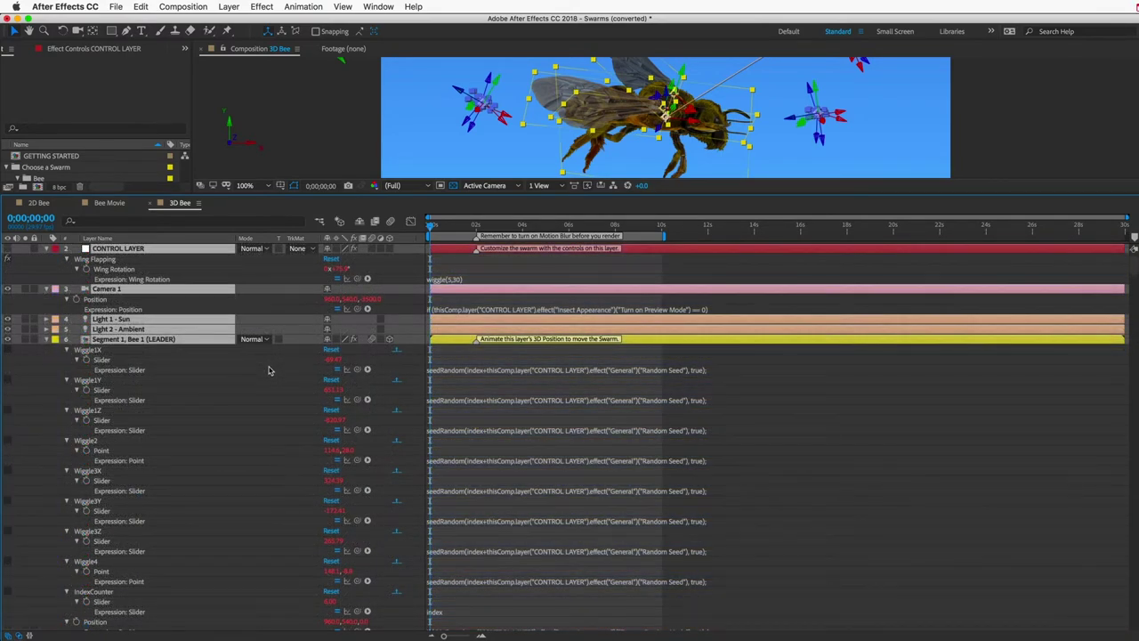
{"action": "scroll", "coordinate": [270, 370], "scroll_direction": "down", "scroll_amount": 5}
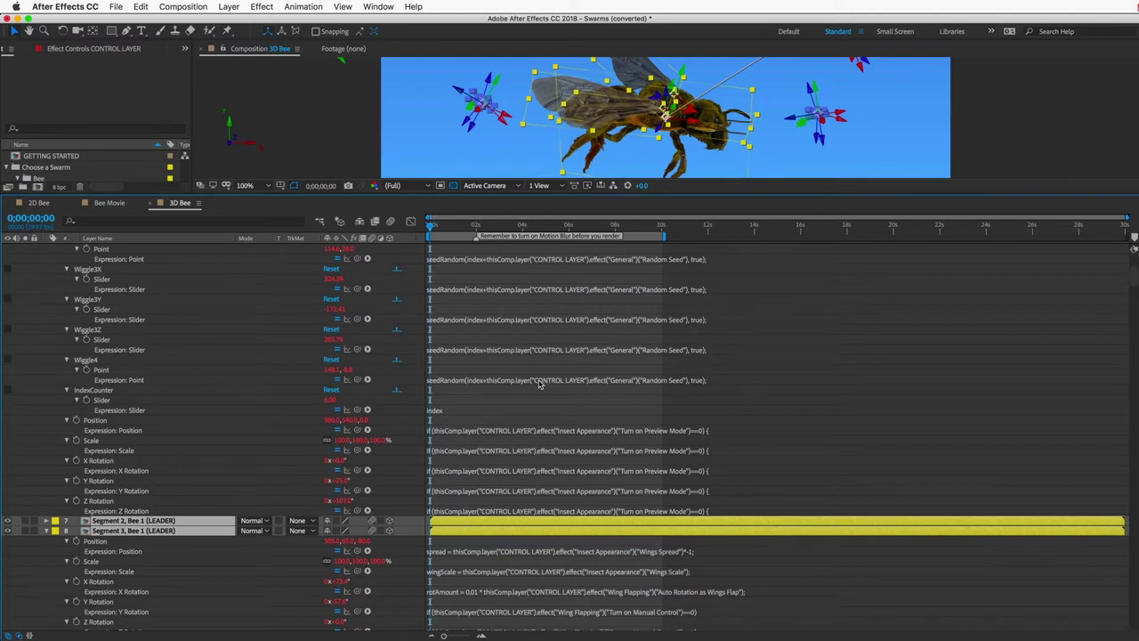
{"action": "left_click", "coordinate": [337, 379]}
{"action": "left_click", "coordinate": [337, 380]}
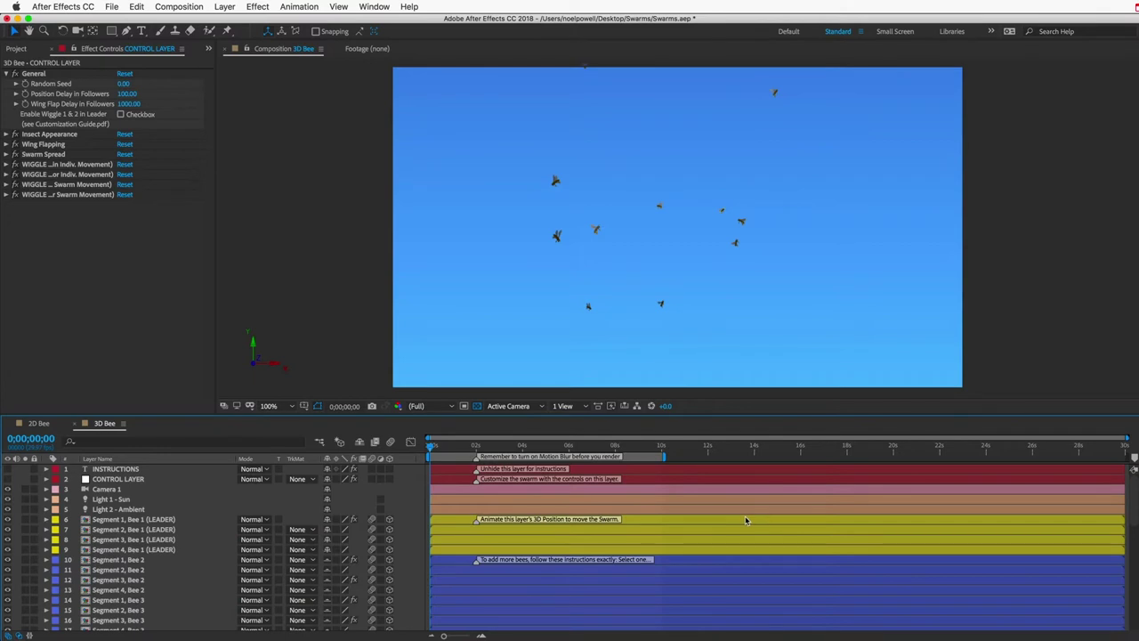
Select the Segment 1, Bee 1 (LEADER) layer and reveal only its Position property
{"action": "scroll", "coordinate": [752, 514], "scroll_direction": "down", "scroll_amount": 5}
{"action": "scroll", "coordinate": [703, 555], "scroll_direction": "up", "scroll_amount": 1}
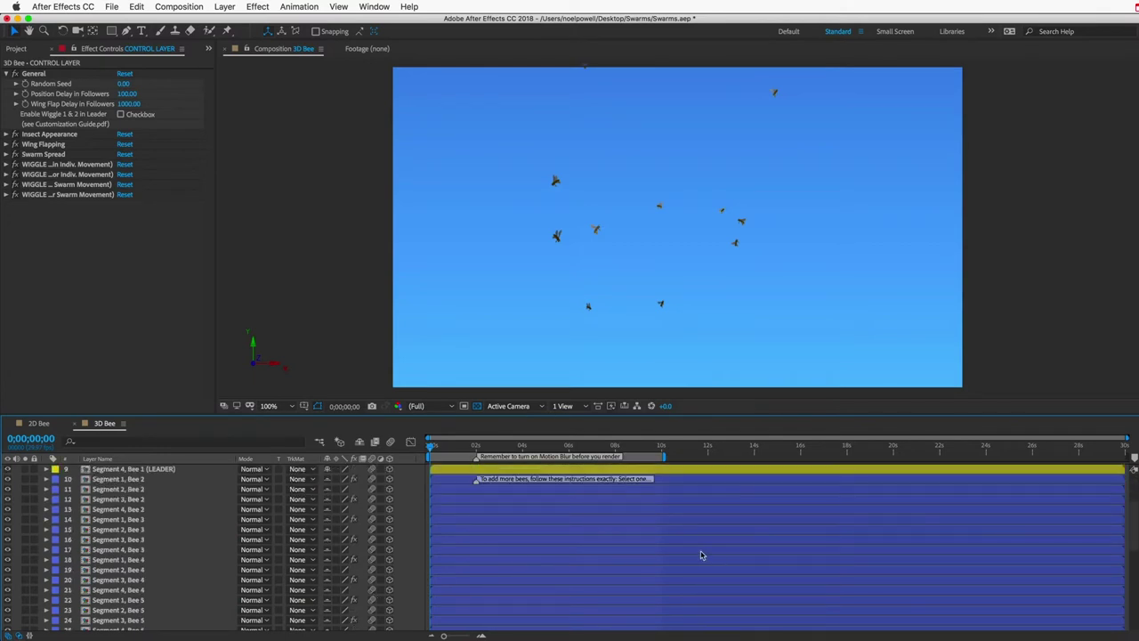
{"action": "scroll", "coordinate": [700, 556], "scroll_direction": "up", "scroll_amount": 4}
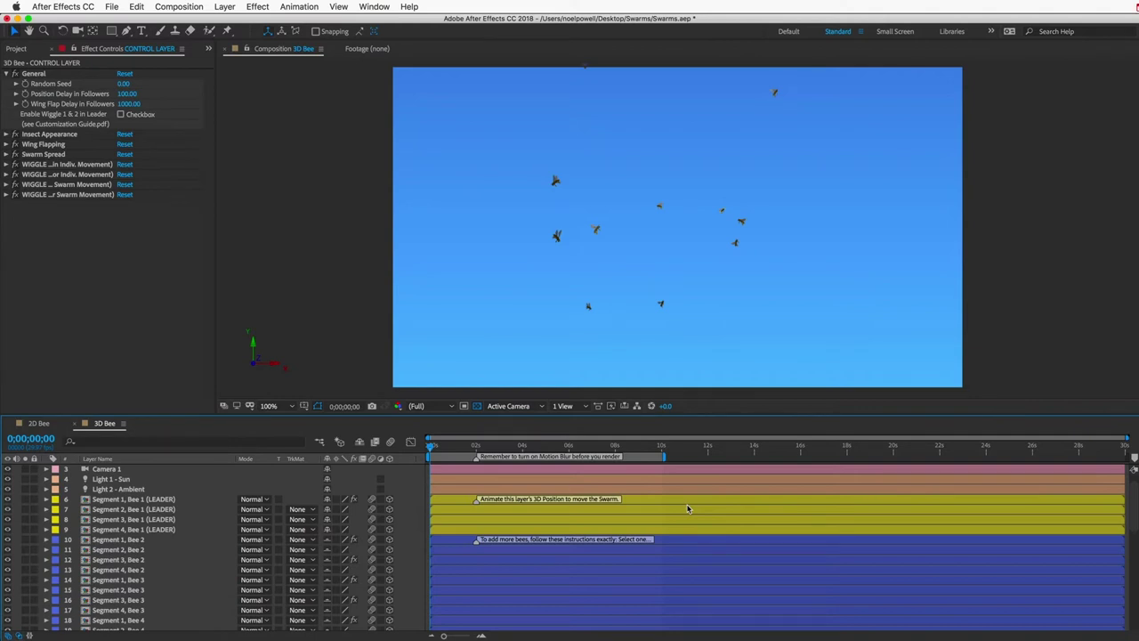
{"action": "left_click", "coordinate": [122, 501]}
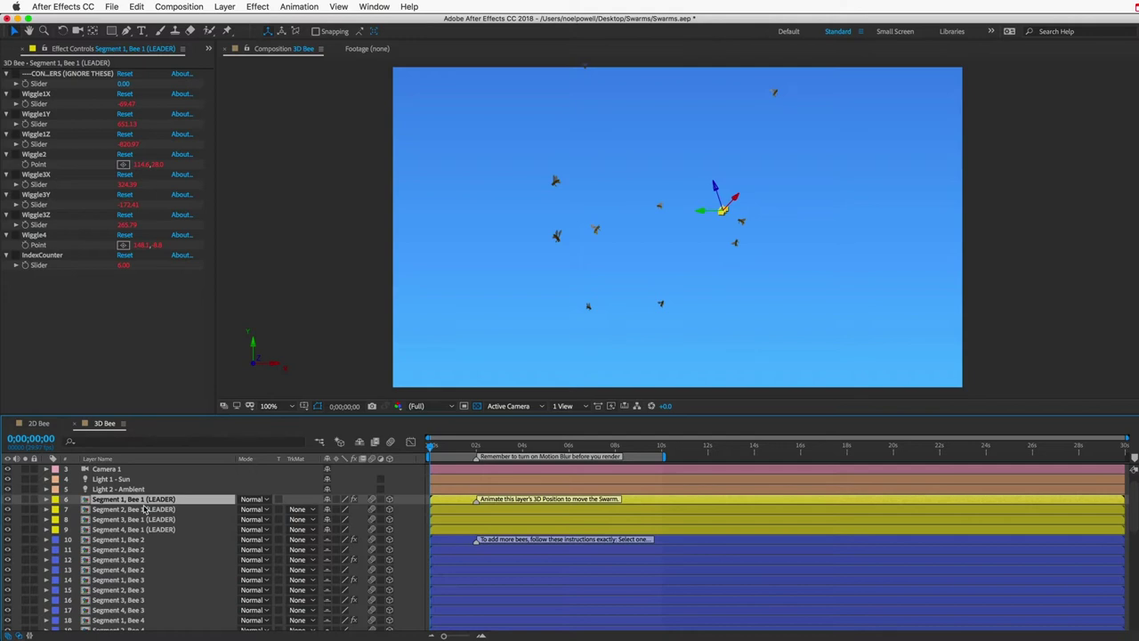
{"action": "key", "text": "p"}
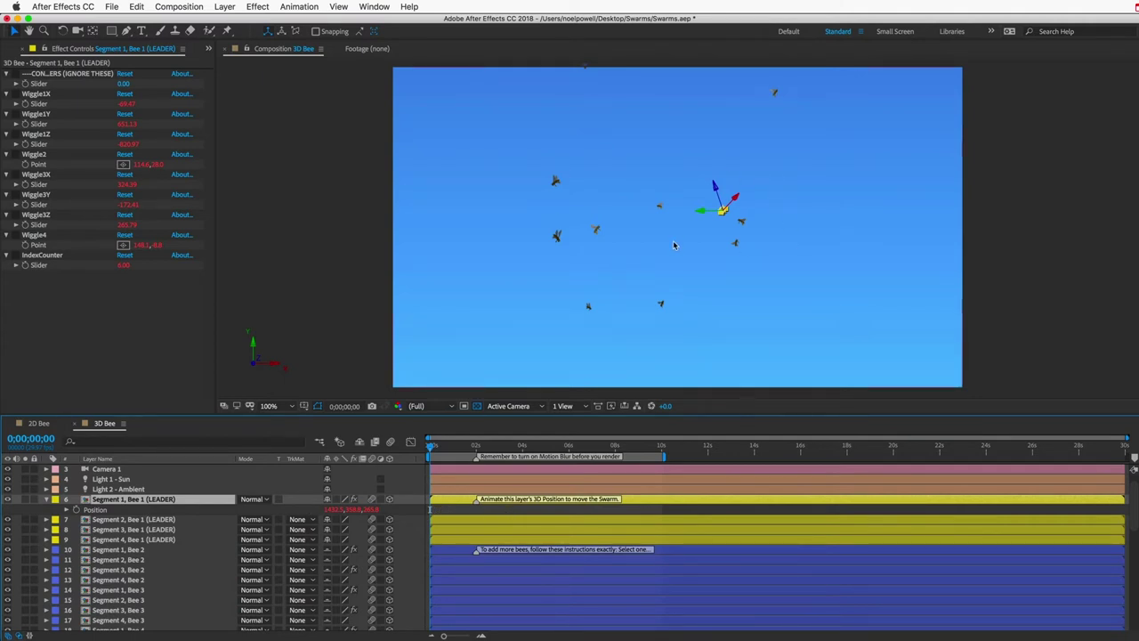
Move the lead bee horizontally out past the left edge of the frame and set a Position keyframe at 0;00;00;00
{"action": "key", "text": "space"}
{"action": "key", "text": "space"}
{"action": "left_click_drag", "start_coordinate": [343, 508], "coordinate": [64, 519]}
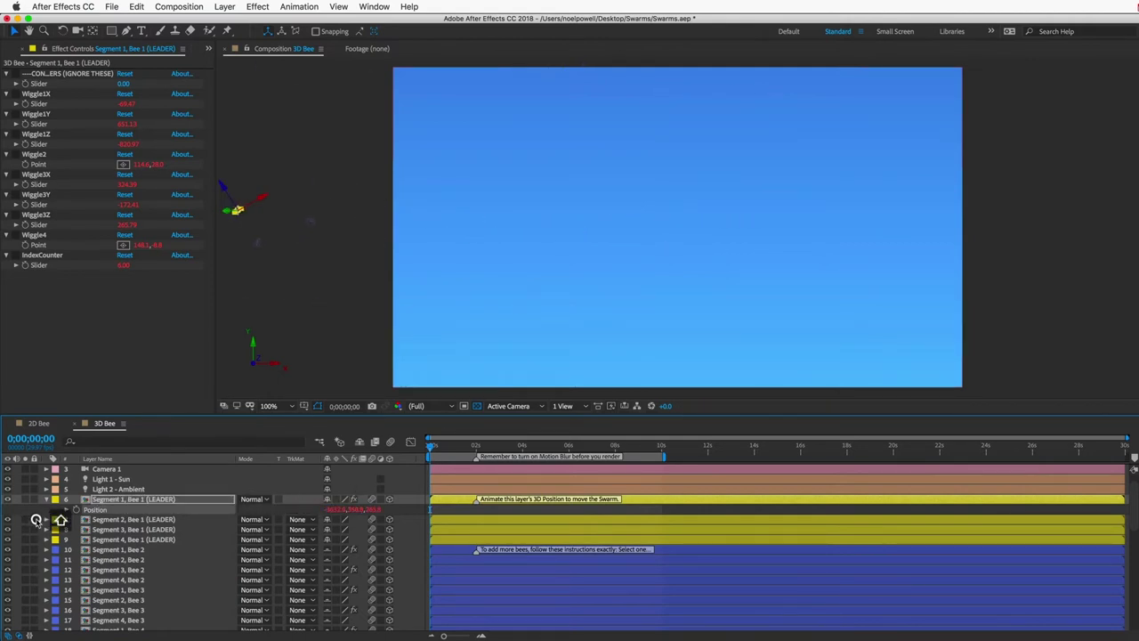
{"action": "left_click", "coordinate": [76, 509]}
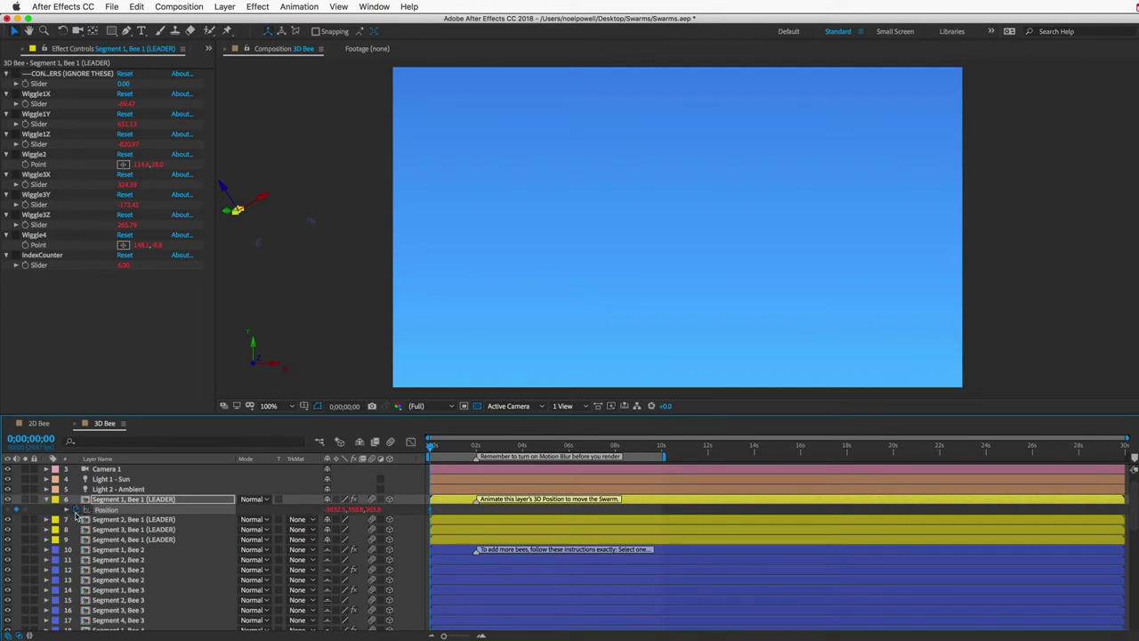
Add a Position keyframe at 0;00;03;16 with the lead bee past the frame's right edge, and preview the flight from the start
{"action": "left_click", "coordinate": [511, 446]}
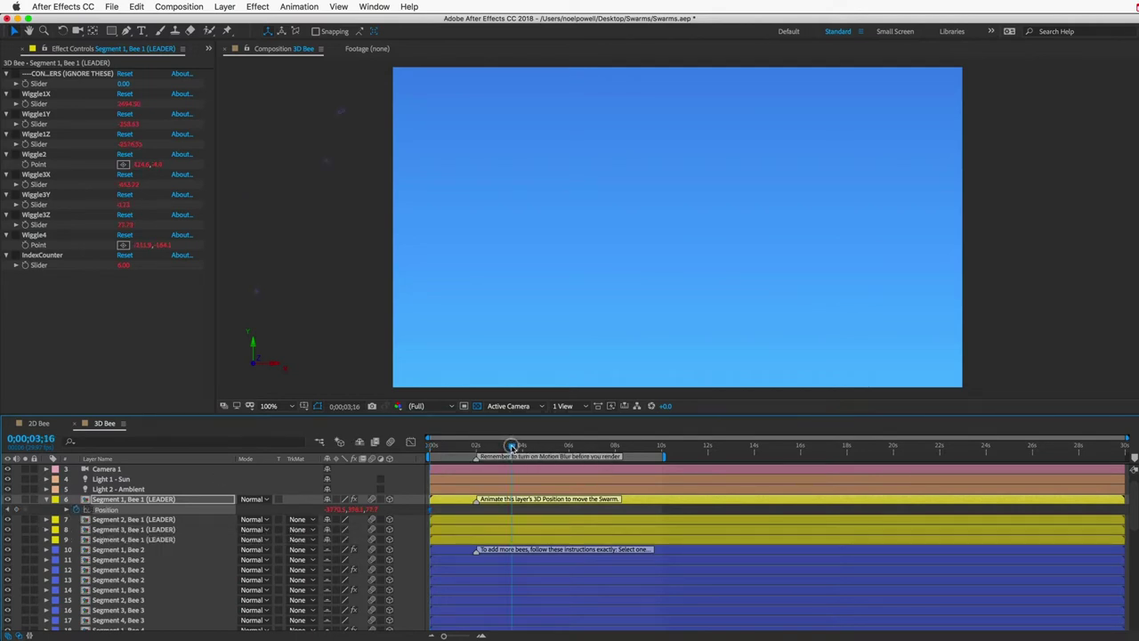
{"action": "left_click_drag", "start_coordinate": [336, 510], "coordinate": [965, 548]}
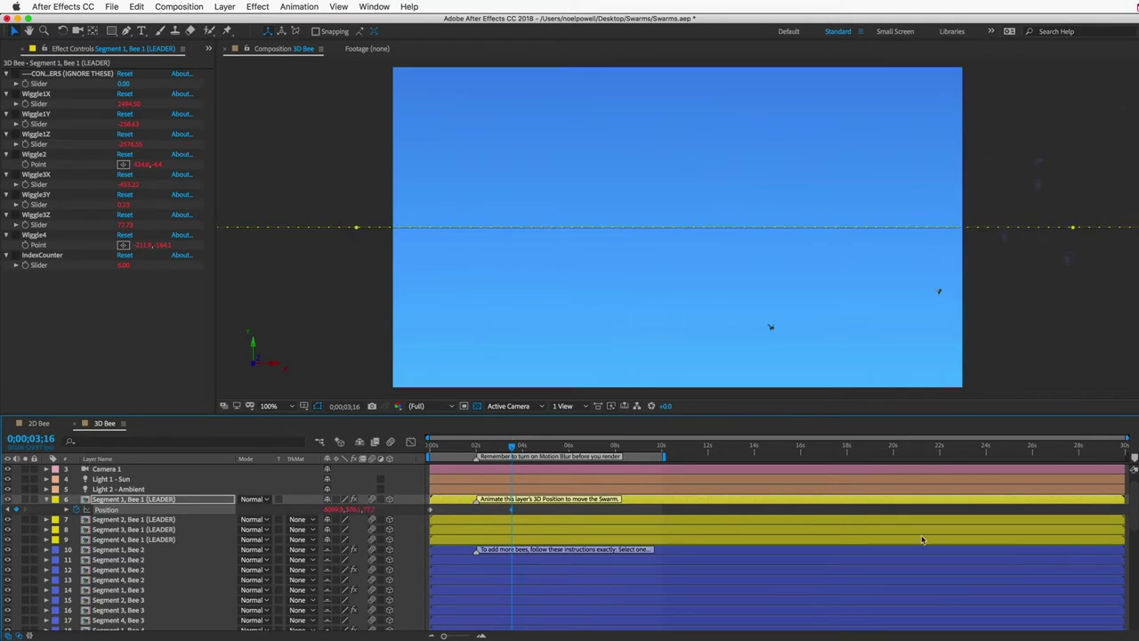
{"action": "left_click", "coordinate": [477, 446]}
{"action": "key", "text": "Home"}
{"action": "key", "text": "space"}
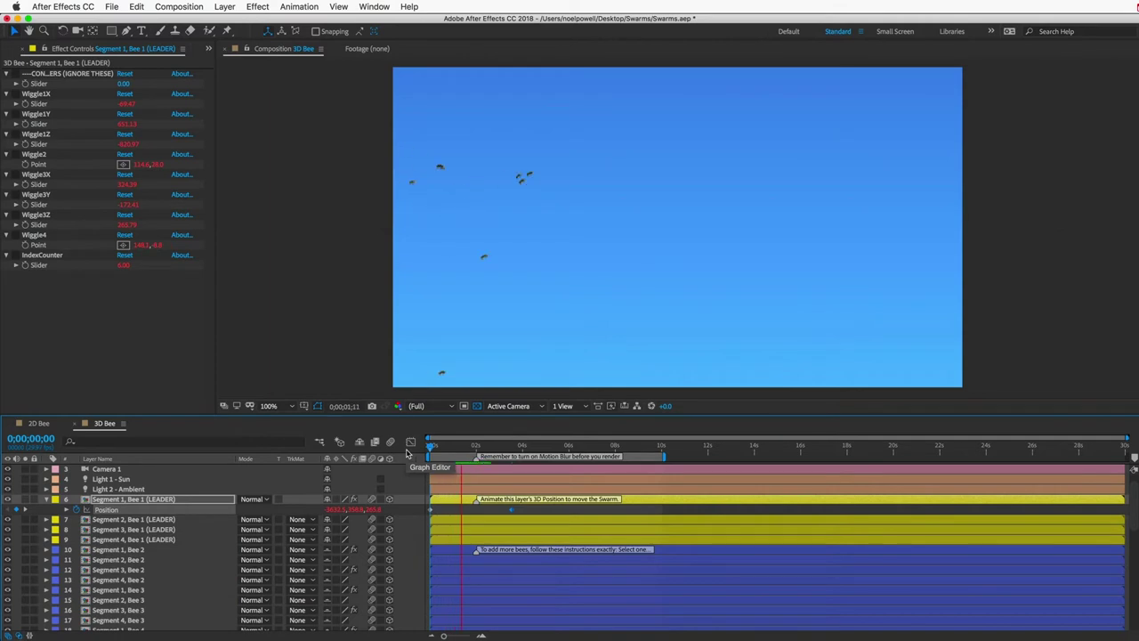
{"action": "key", "text": "space"}
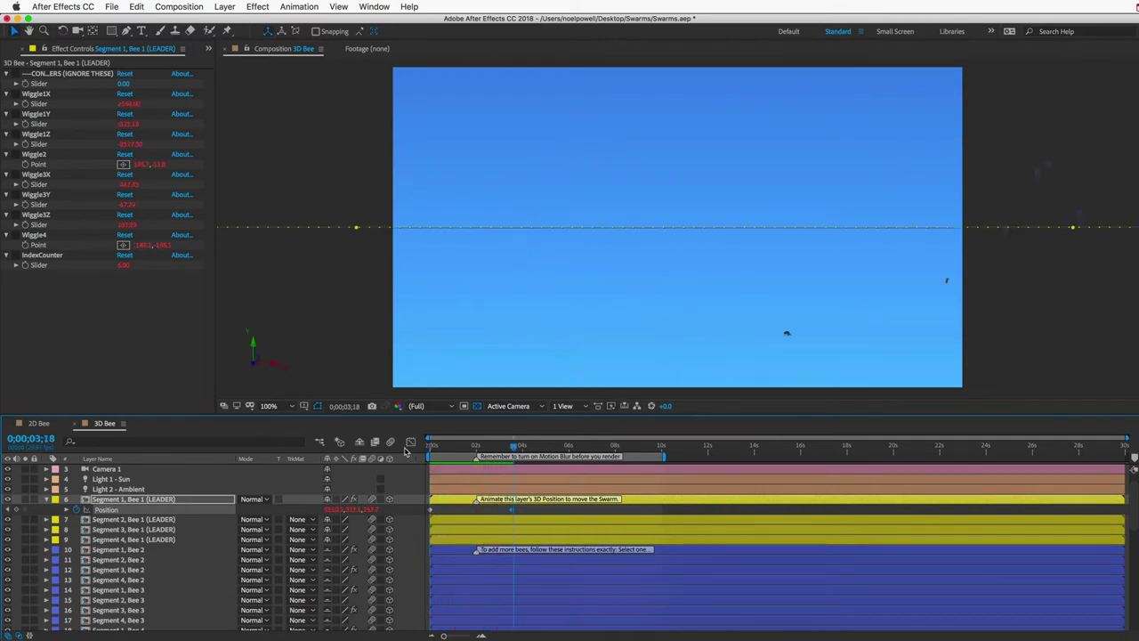
Add a keyframe point midway along the lead bee's motion path and raise it so the path arcs upward
{"action": "left_click", "coordinate": [126, 30]}
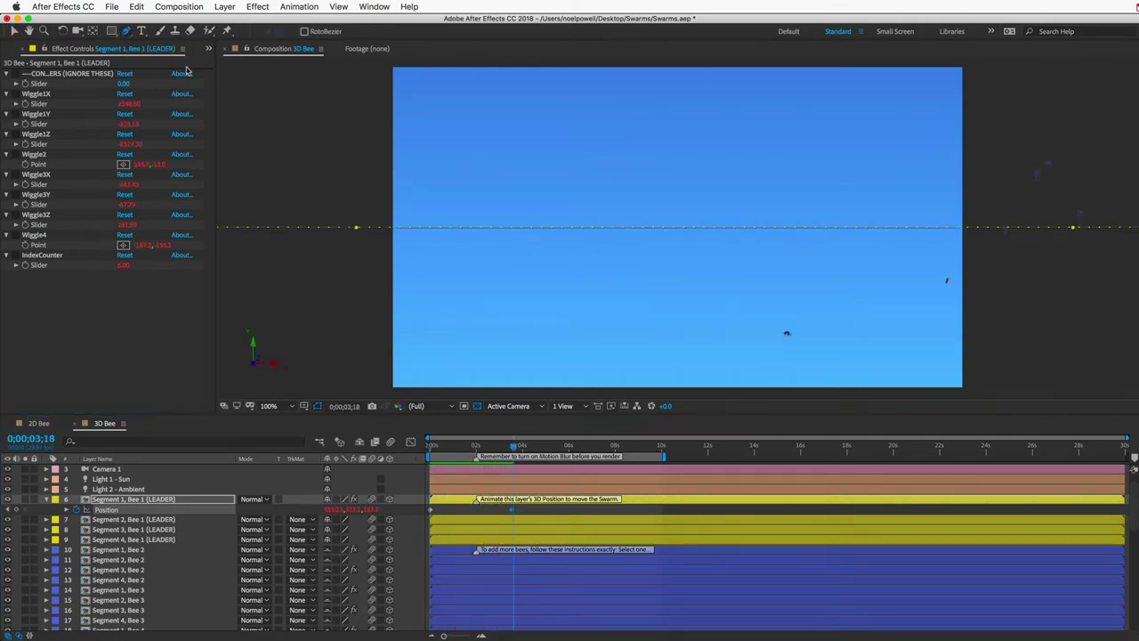
{"action": "key", "text": "v"}
{"action": "key", "text": "shift+Up"}
{"action": "key", "text": "shift+Up"}
{"action": "key", "text": "shift+Up"}
{"action": "key", "text": "shift+Up"}
{"action": "key", "text": "shift+Up"}
{"action": "key", "text": "shift+Up"}
{"action": "key", "text": "shift+Up"}
{"action": "key", "text": "shift+Up"}
{"action": "left_click", "coordinate": [663, 158]}
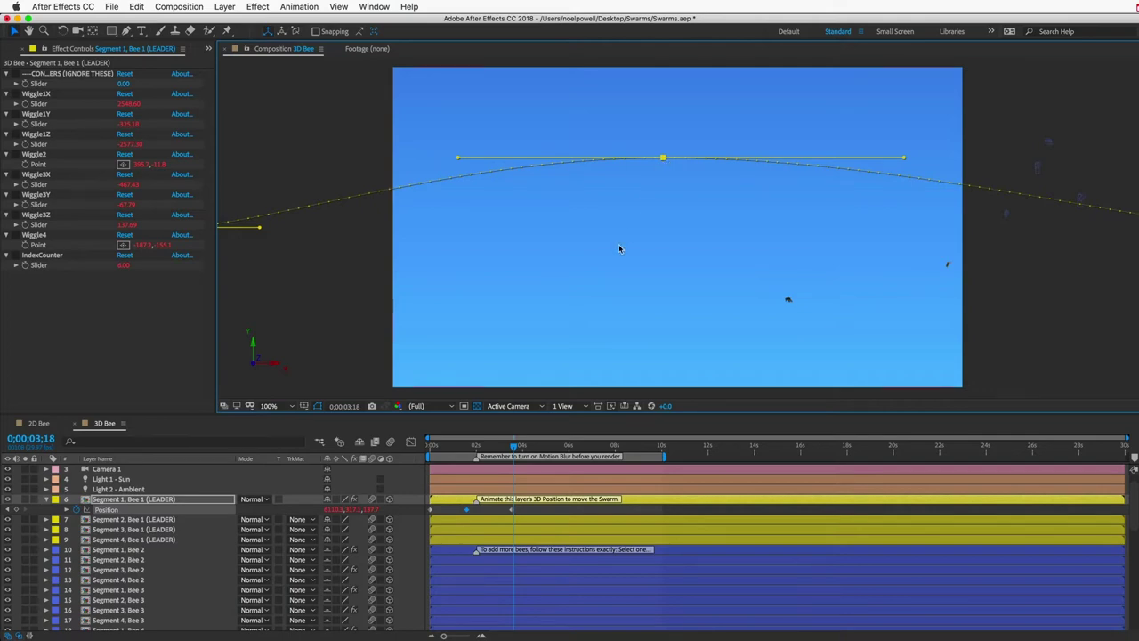
View the composition from the Top at 6.25% magnification and select Camera 1, followed by Light 1 - Sun, to locate them
{"action": "left_click", "coordinate": [526, 407]}
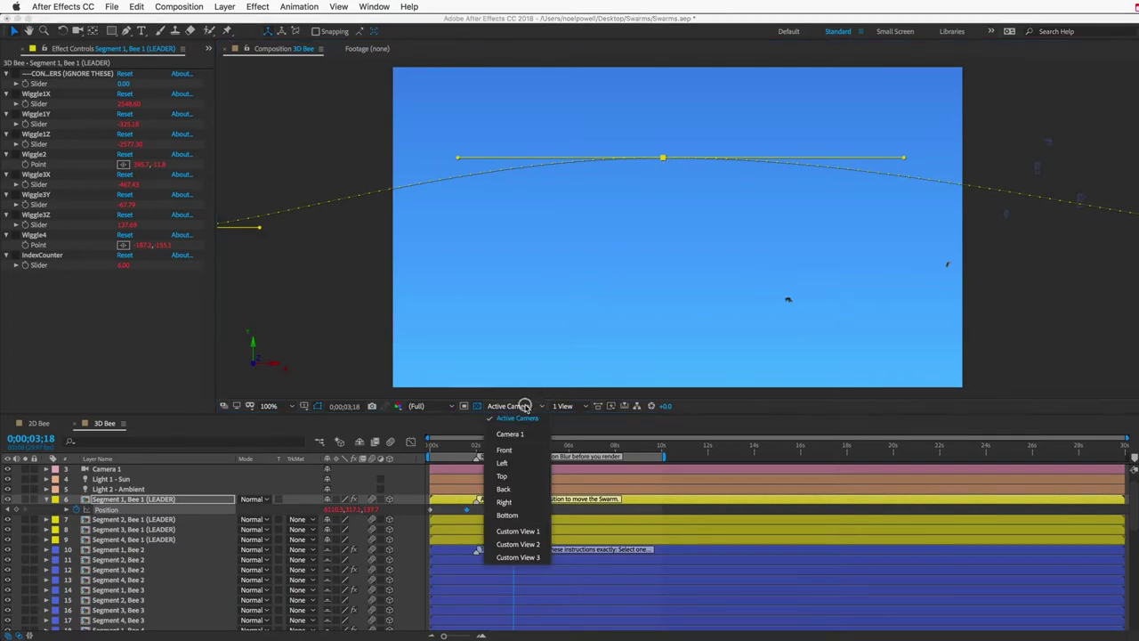
{"action": "left_click", "coordinate": [500, 479]}
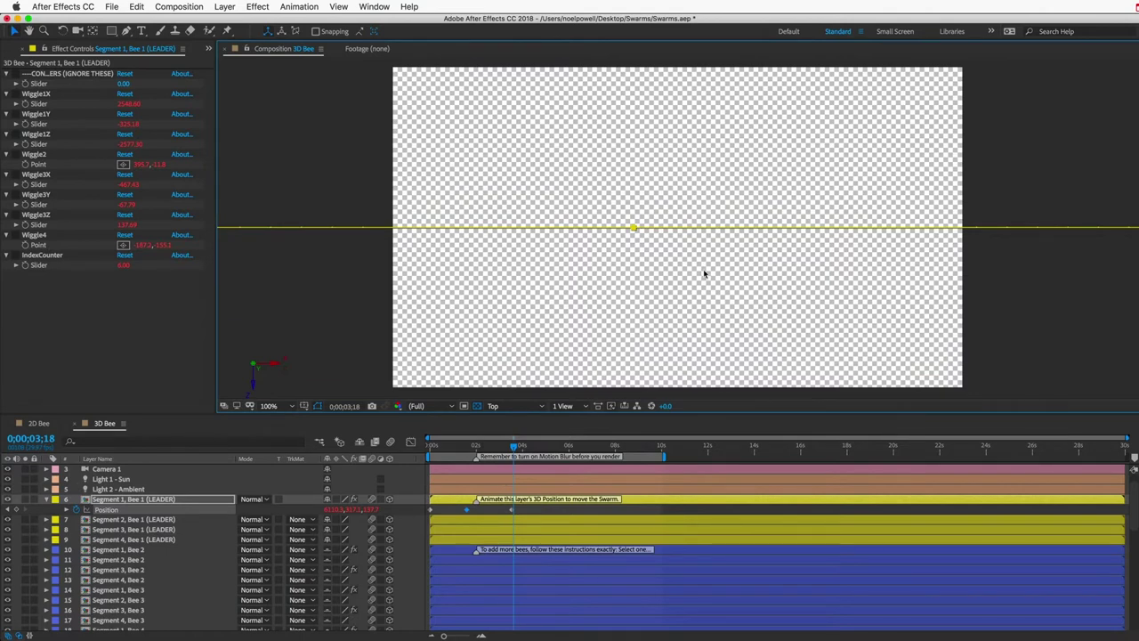
{"action": "key", "text": "comma"}
{"action": "key", "text": "comma"}
{"action": "key", "text": "comma"}
{"action": "key", "text": "comma"}
{"action": "key", "text": "comma"}
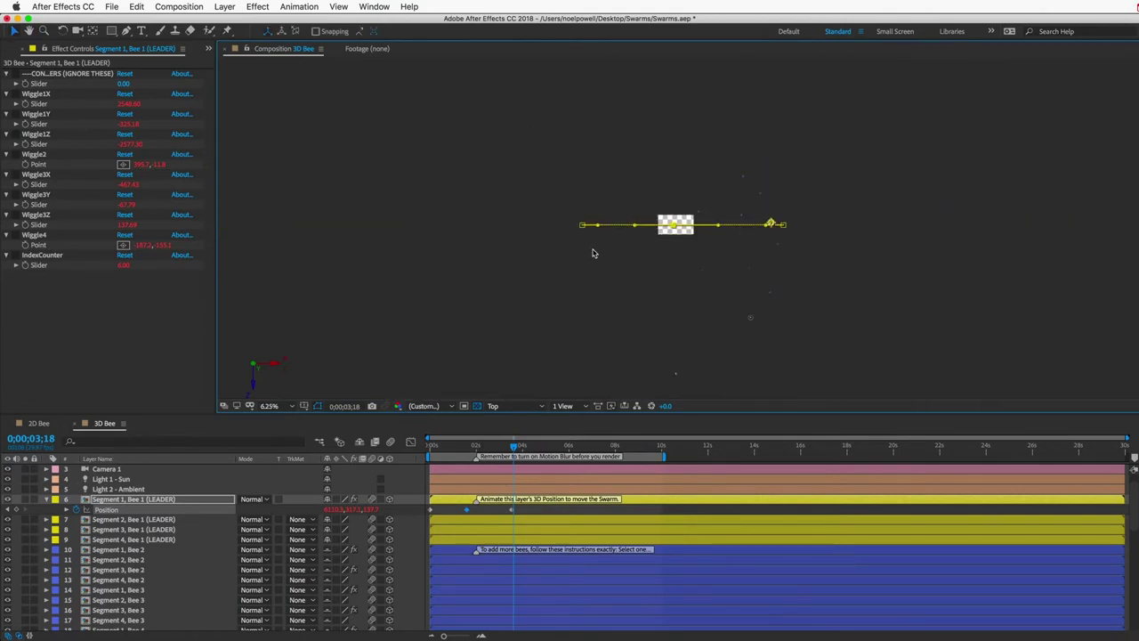
{"action": "left_click", "coordinate": [106, 468]}
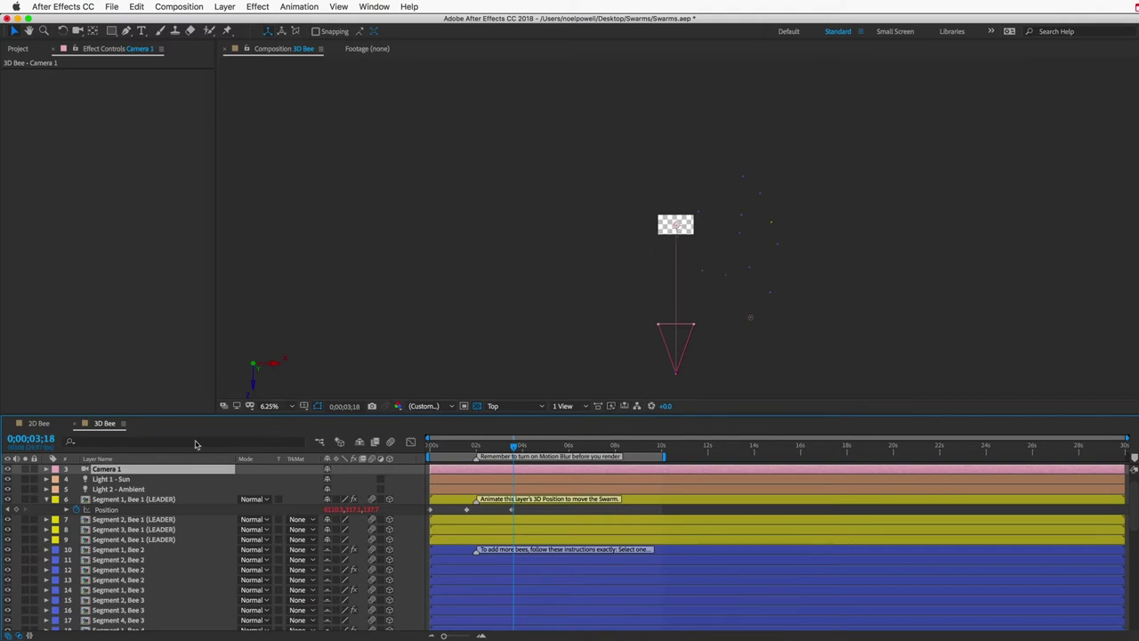
{"action": "left_click", "coordinate": [112, 480]}
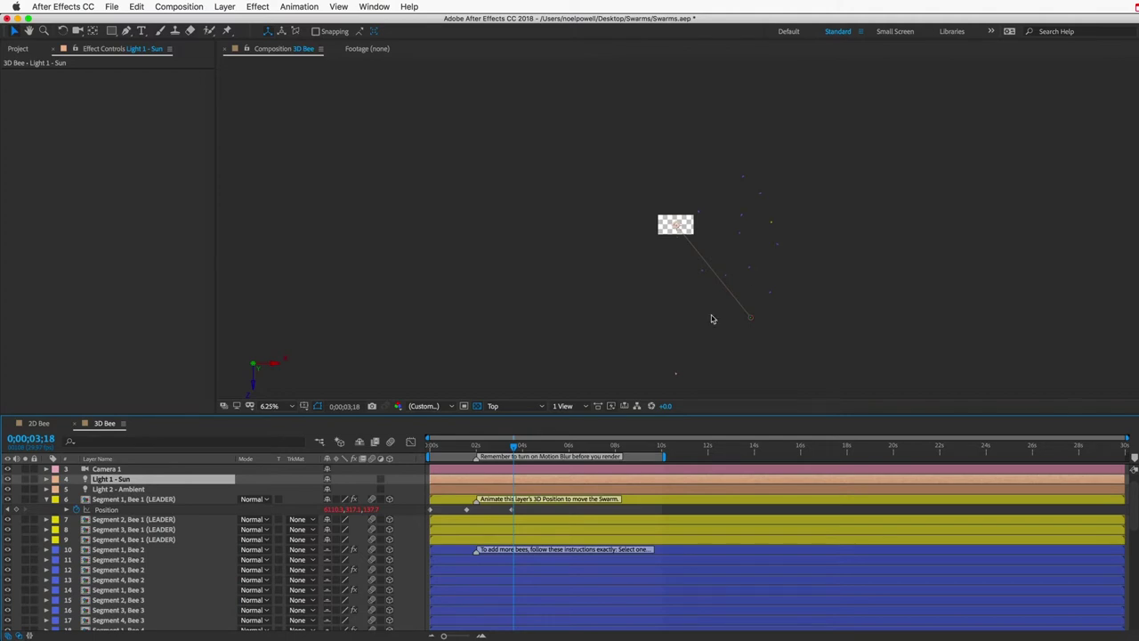
Curve the lead bee's path in depth by moving its middle keyframe away from the camera, its last keyframe toward it, and adjusting the end handle
{"action": "left_click", "coordinate": [666, 301]}
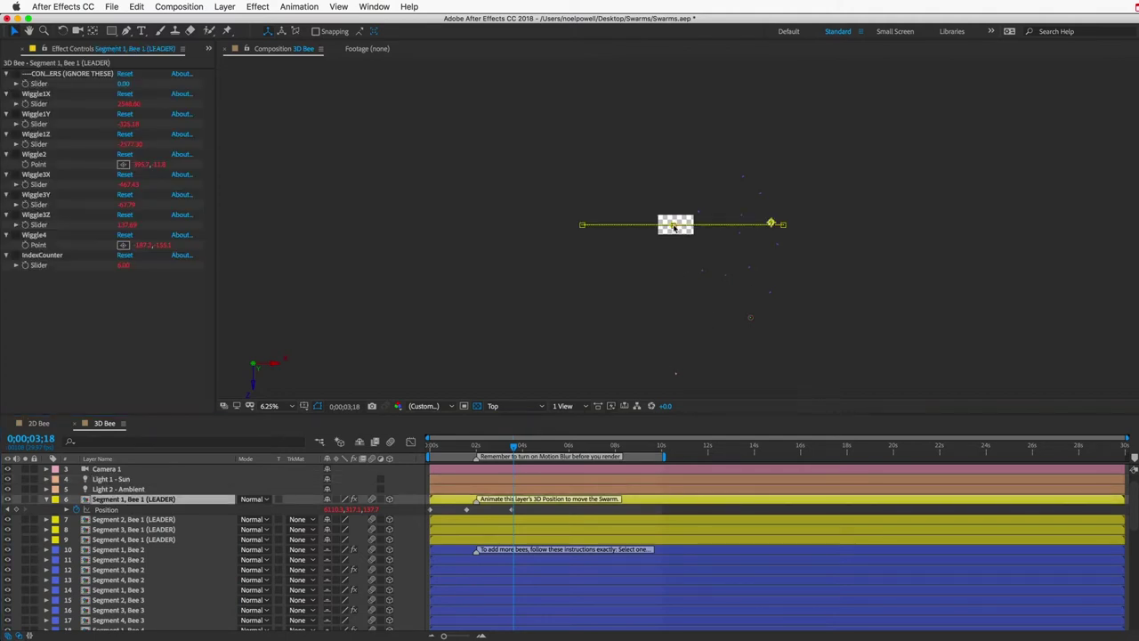
{"action": "left_click_drag", "start_coordinate": [674, 226], "coordinate": [675, 191]}
{"action": "key", "text": "Page_Up"}
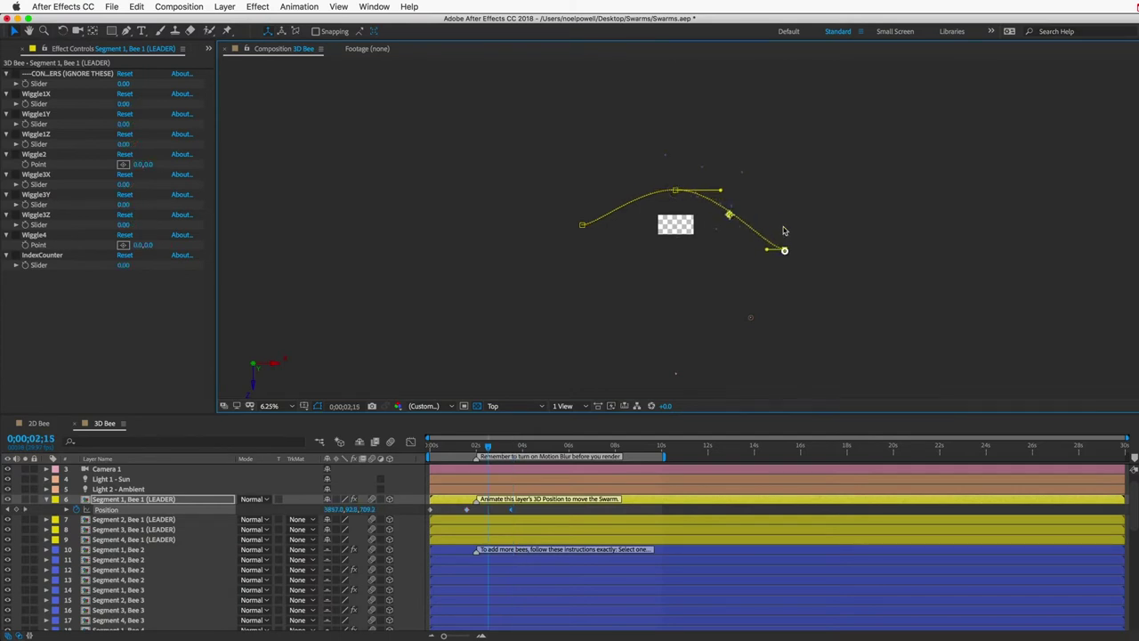
{"action": "left_click", "coordinate": [784, 250]}
{"action": "left_click_drag", "start_coordinate": [766, 250], "coordinate": [771, 217]}
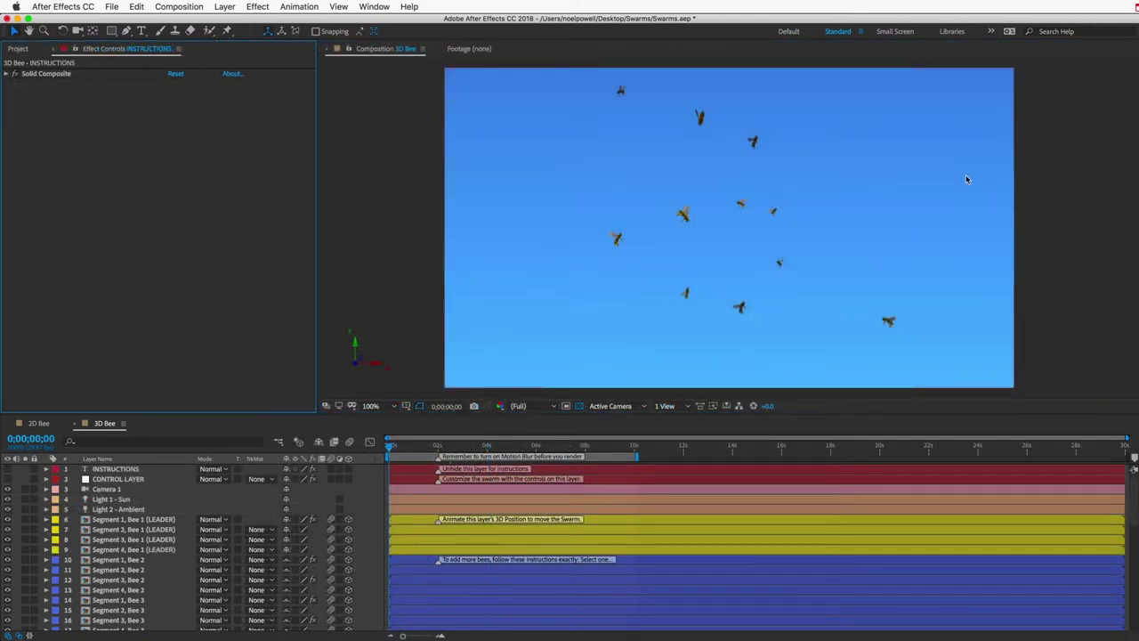
Select the CONTROL LAYER and look through its Swarm Spread, Wing Flapping and Insect Appearance effect groups
{"action": "left_click", "coordinate": [129, 481]}
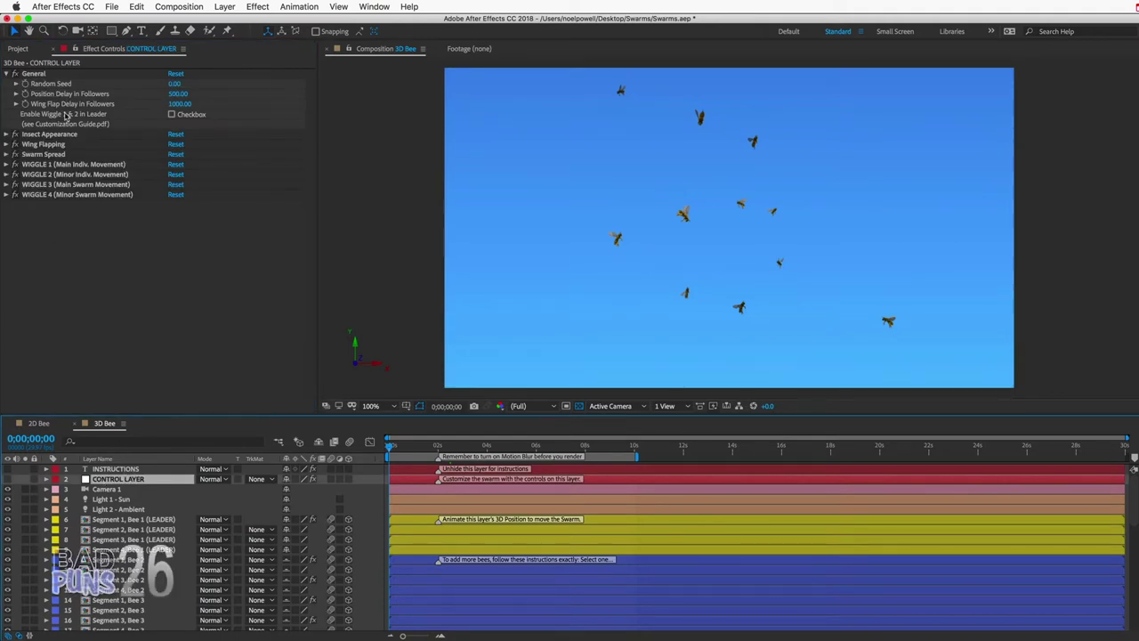
{"action": "left_click", "coordinate": [7, 155]}
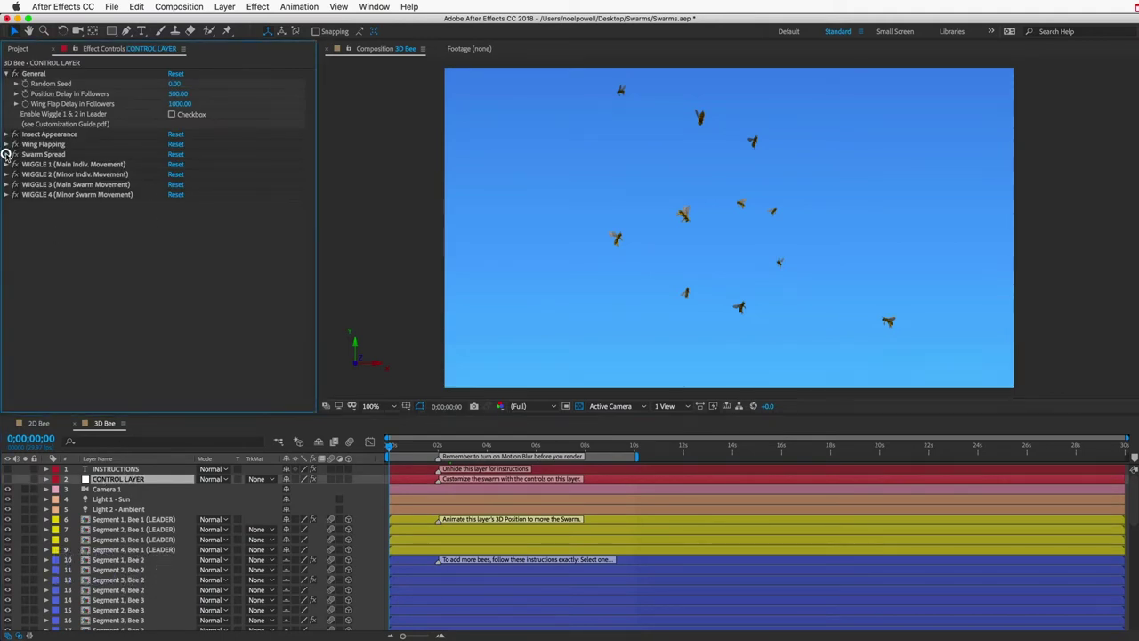
{"action": "left_click", "coordinate": [7, 155]}
{"action": "left_click", "coordinate": [7, 145]}
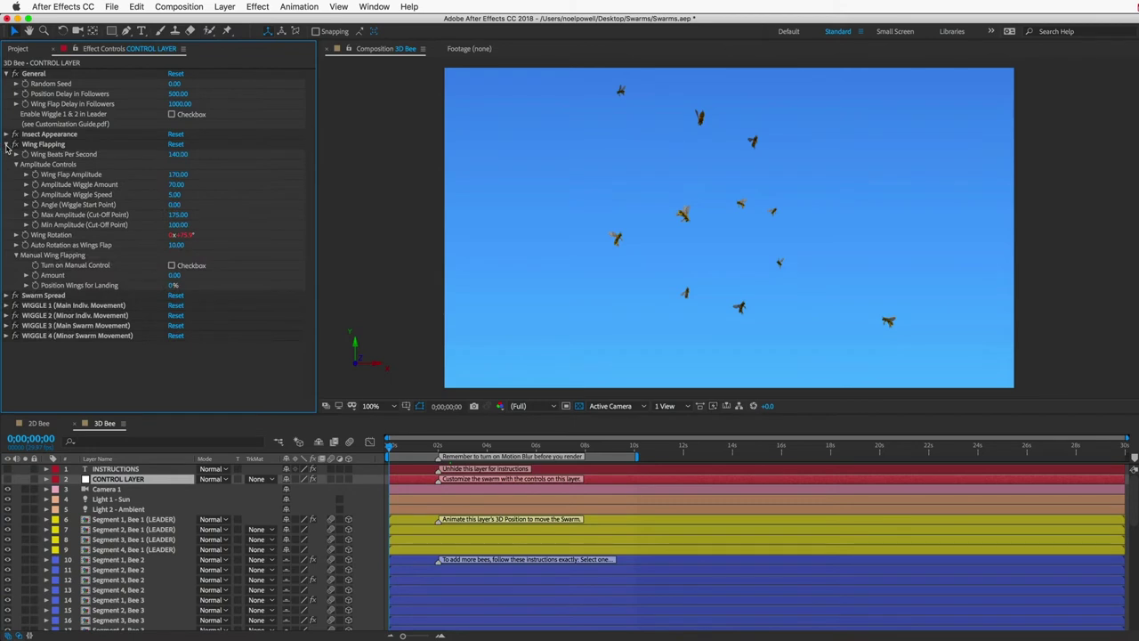
{"action": "left_click", "coordinate": [7, 144]}
{"action": "left_click", "coordinate": [7, 135]}
{"action": "left_click", "coordinate": [7, 135]}
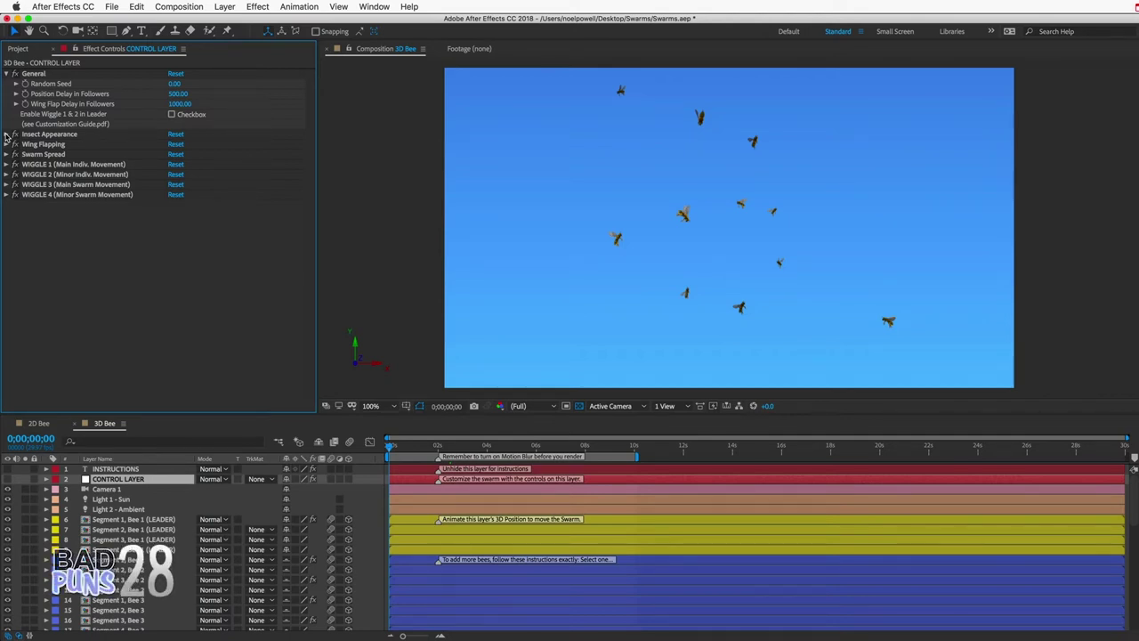
Switch to Finder, locate the Customization Guide.pages file in the Swarms folder, and return to After Effects
{"action": "key", "text": "super+Tab"}
{"action": "key", "text": "super+Tab"}
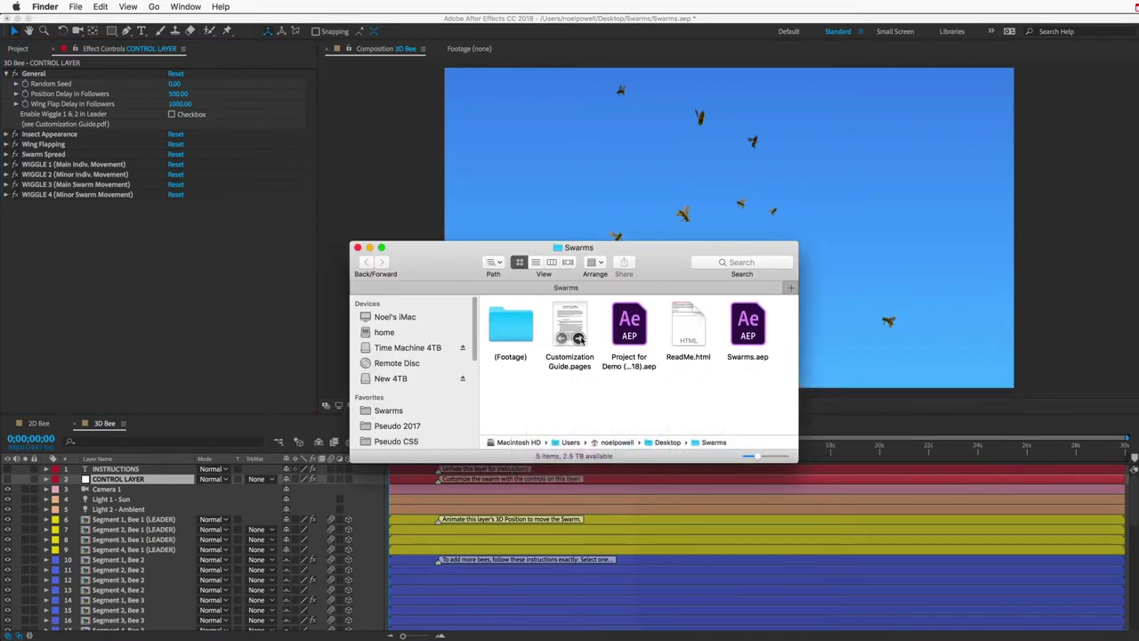
{"action": "left_click", "coordinate": [572, 322]}
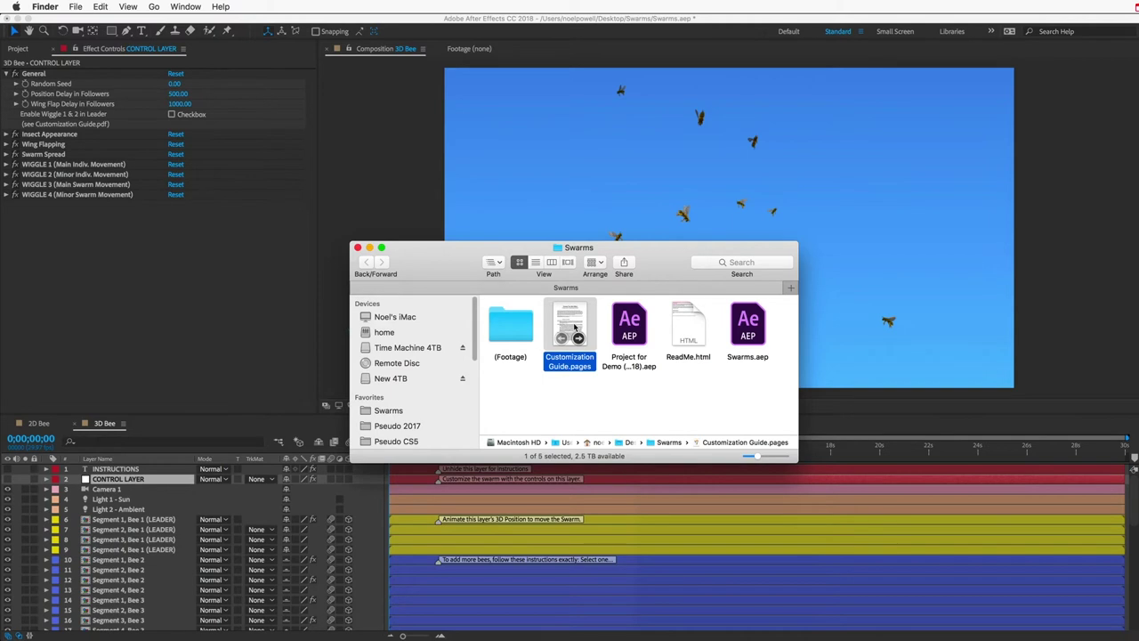
{"action": "left_click", "coordinate": [385, 215]}
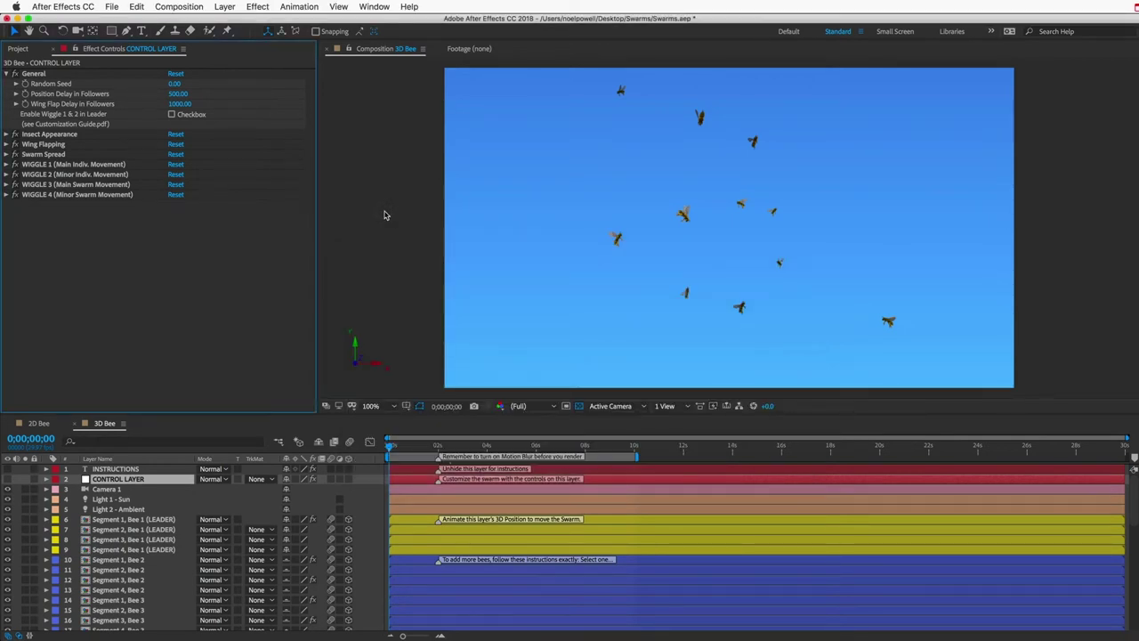
In the General effect, set Random Seed to 14, Position Delay in Followers to 100 and Wing Flap Delay in Followers to 1000
{"action": "left_click", "coordinate": [38, 74]}
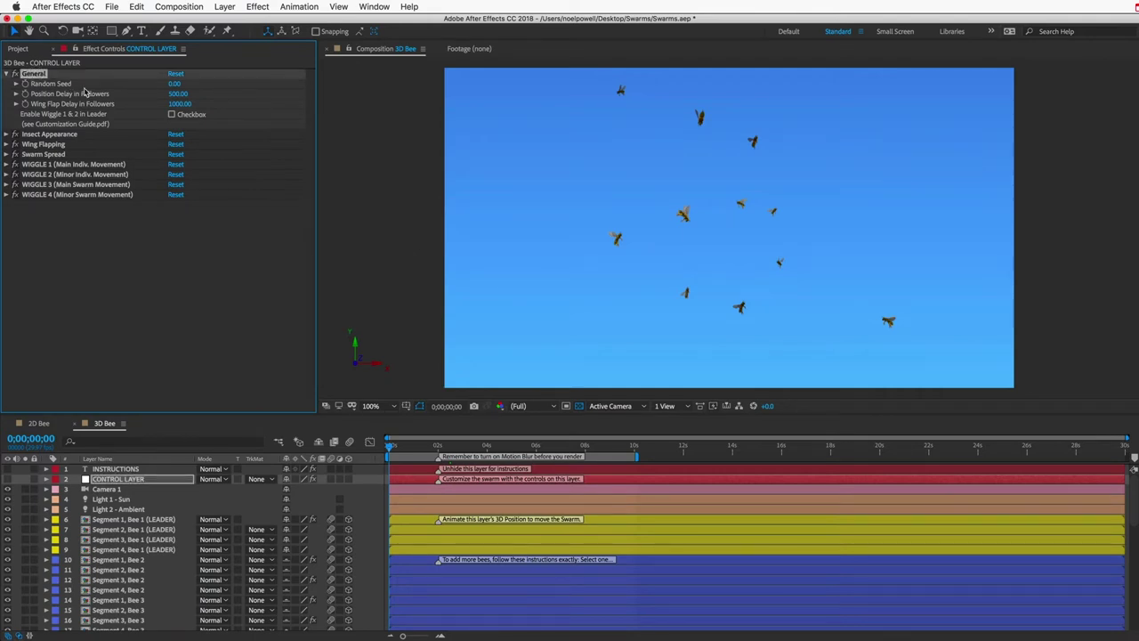
{"action": "left_click_drag", "start_coordinate": [169, 84], "coordinate": [169, 83]}
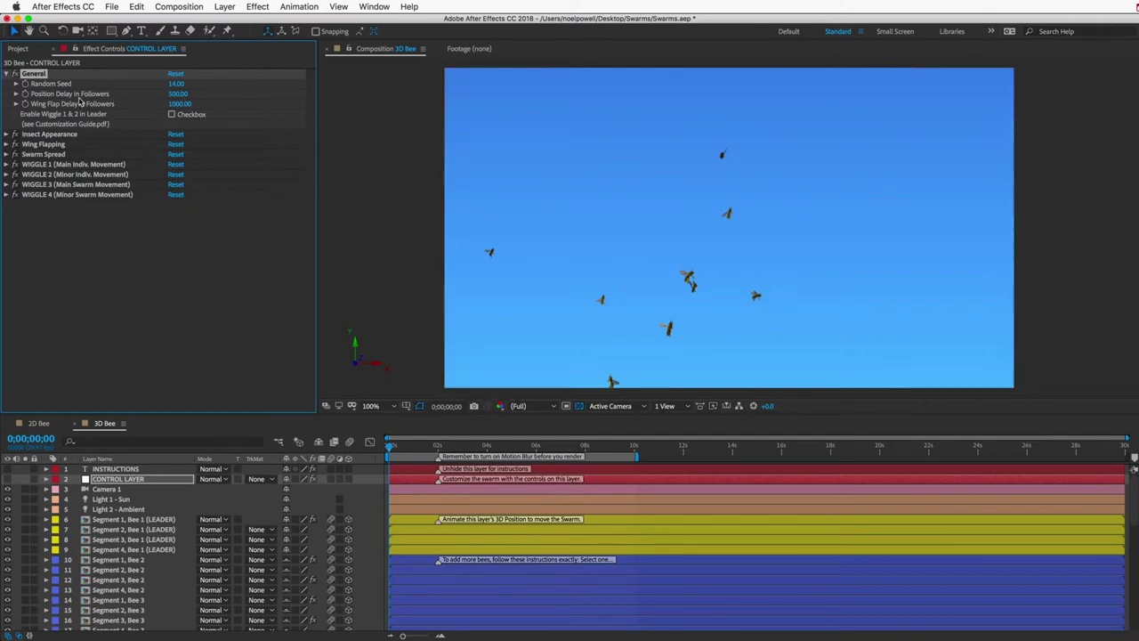
{"action": "left_click", "coordinate": [175, 94]}
{"action": "type", "text": "100"}
{"action": "left_click", "coordinate": [175, 103]}
{"action": "type", "text": "1000"}
{"action": "key", "text": "Return"}
Select the first segments of the leader, Bee 3 and Bee 2 to identify them in the swarm, and reselect the CONTROL LAYER
{"action": "left_click", "coordinate": [124, 560]}
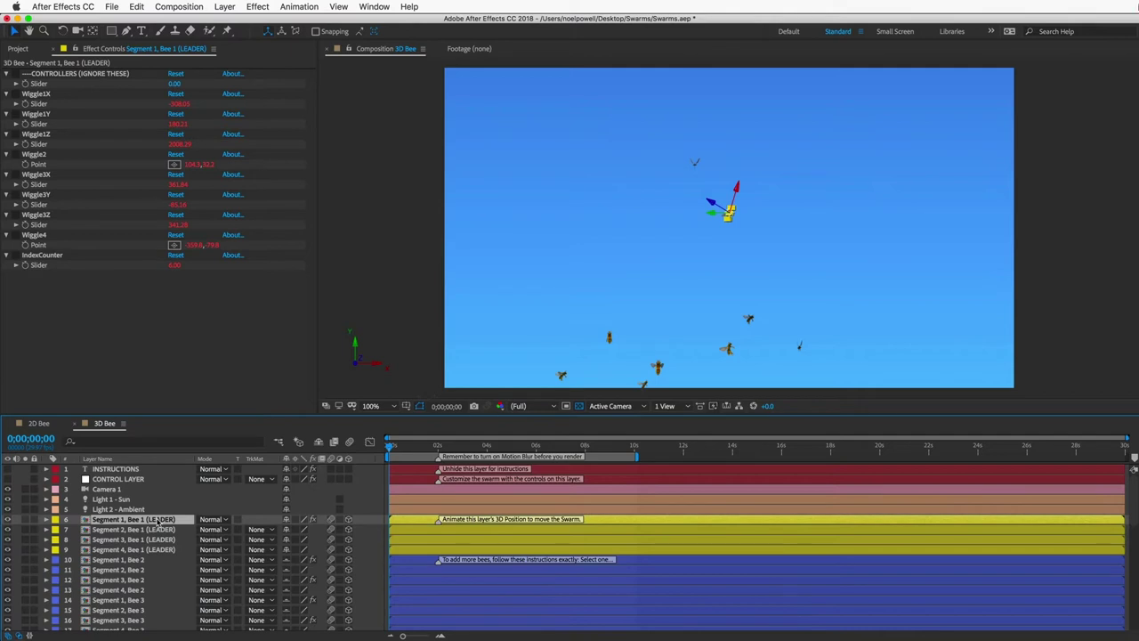
{"action": "left_click", "coordinate": [118, 600]}
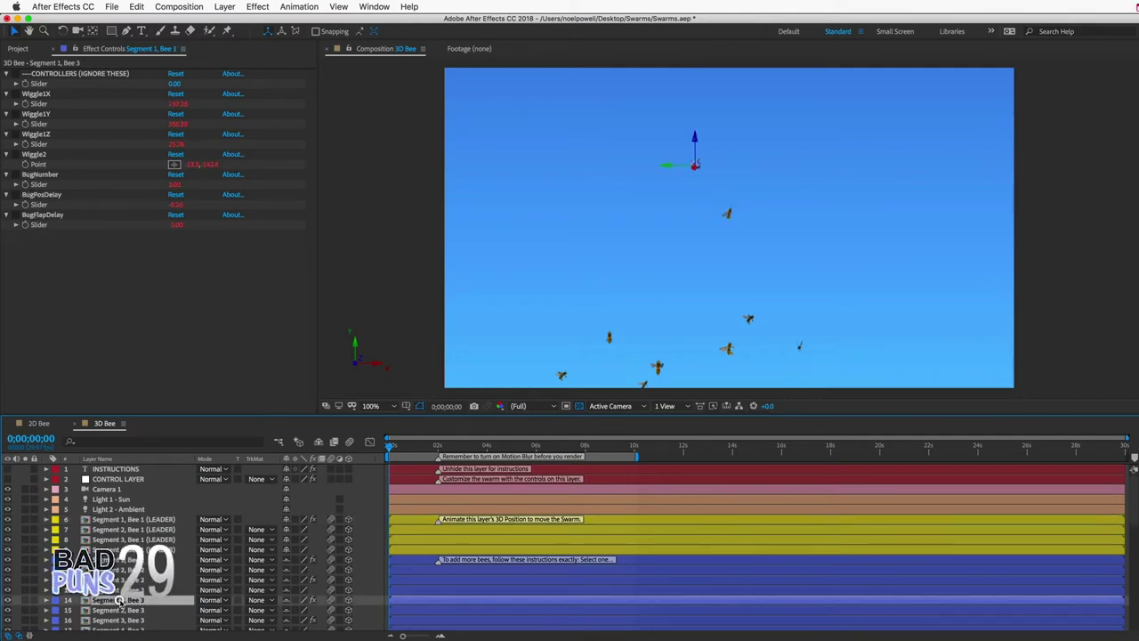
{"action": "left_click", "coordinate": [119, 559]}
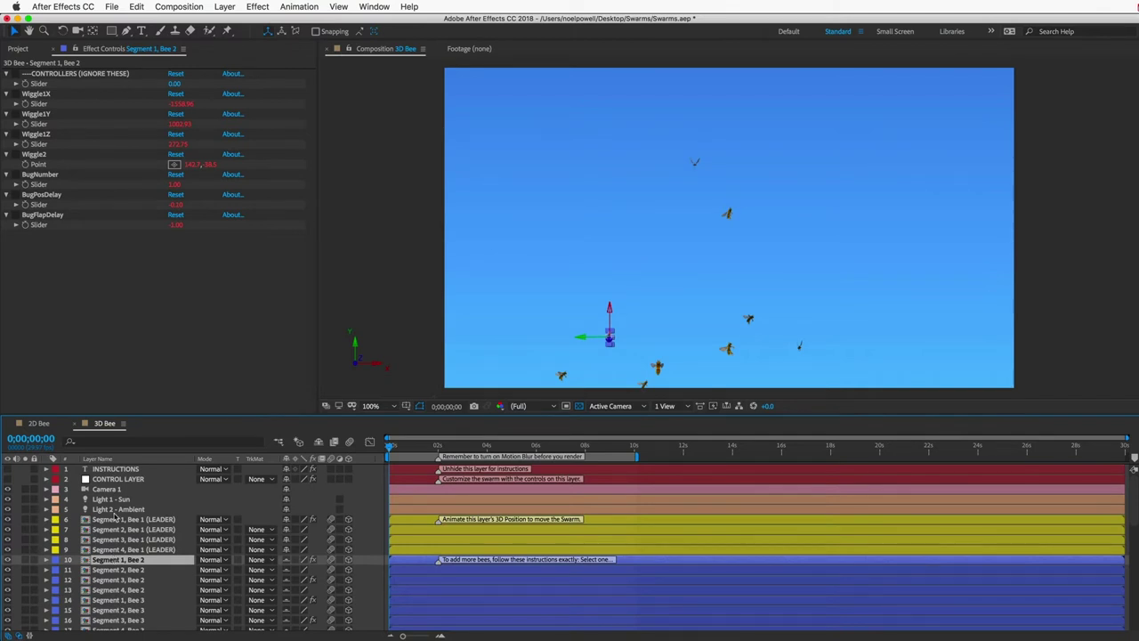
{"action": "left_click", "coordinate": [119, 479]}
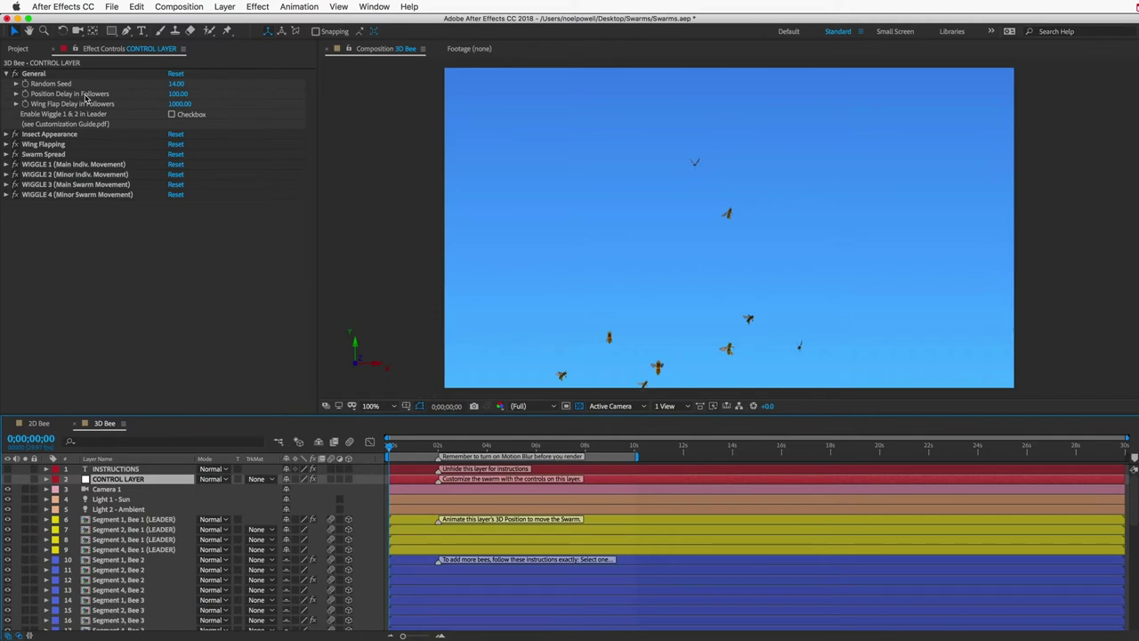
Try enabling Wiggle 1 & 2 in Leader in the General effect, and switch the option back off
{"action": "left_click", "coordinate": [88, 108]}
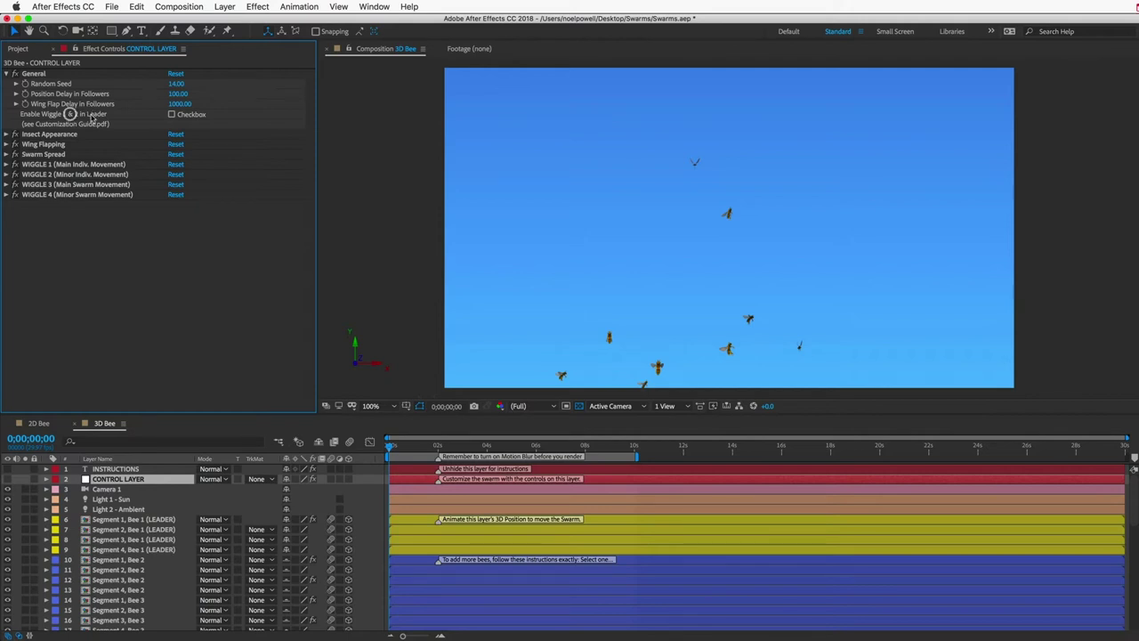
{"action": "left_click", "coordinate": [172, 114]}
{"action": "left_click", "coordinate": [172, 115]}
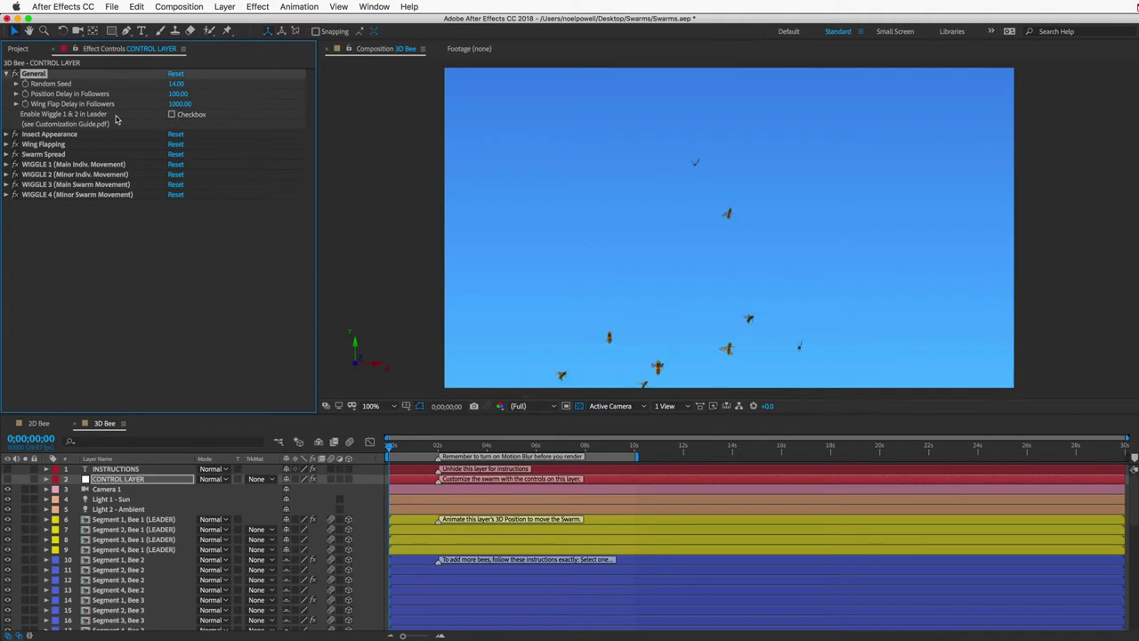
Collapse the General effect, expand Insect Appearance and set the bees' Scale to 44%
{"action": "left_click", "coordinate": [6, 73]}
{"action": "left_click", "coordinate": [30, 84]}
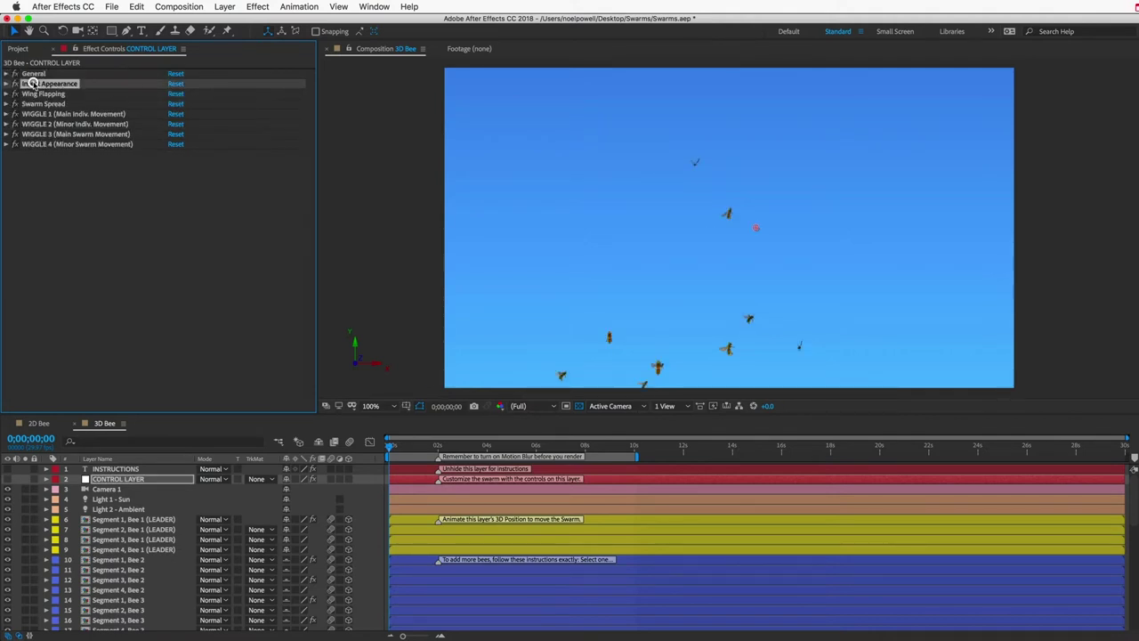
{"action": "left_click", "coordinate": [7, 83]}
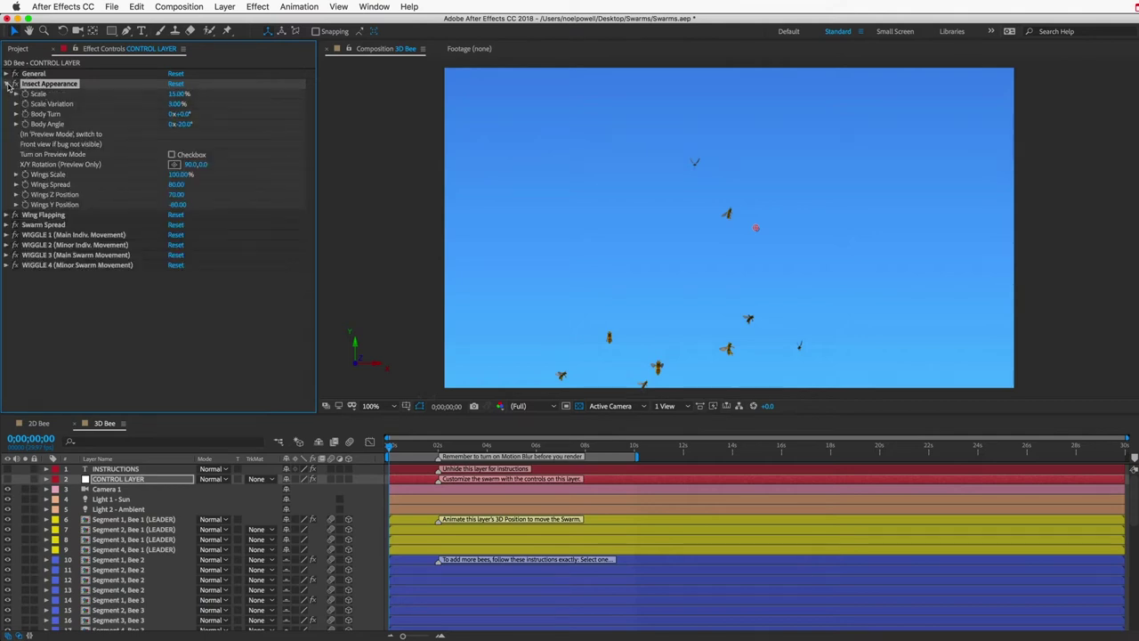
{"action": "left_click_drag", "start_coordinate": [176, 93], "coordinate": [203, 101]}
Try adjusting Scale Variation and setting Body Turn to -69°, and undo the Body Turn change
{"action": "mouse_move", "coordinate": [169, 105]}
{"action": "left_mouse_down"}
{"action": "mouse_move", "coordinate": [208, 110]}
{"action": "mouse_move", "coordinate": [173, 108]}
{"action": "left_mouse_up"}
{"action": "left_click_drag", "start_coordinate": [176, 114], "coordinate": [137, 109]}
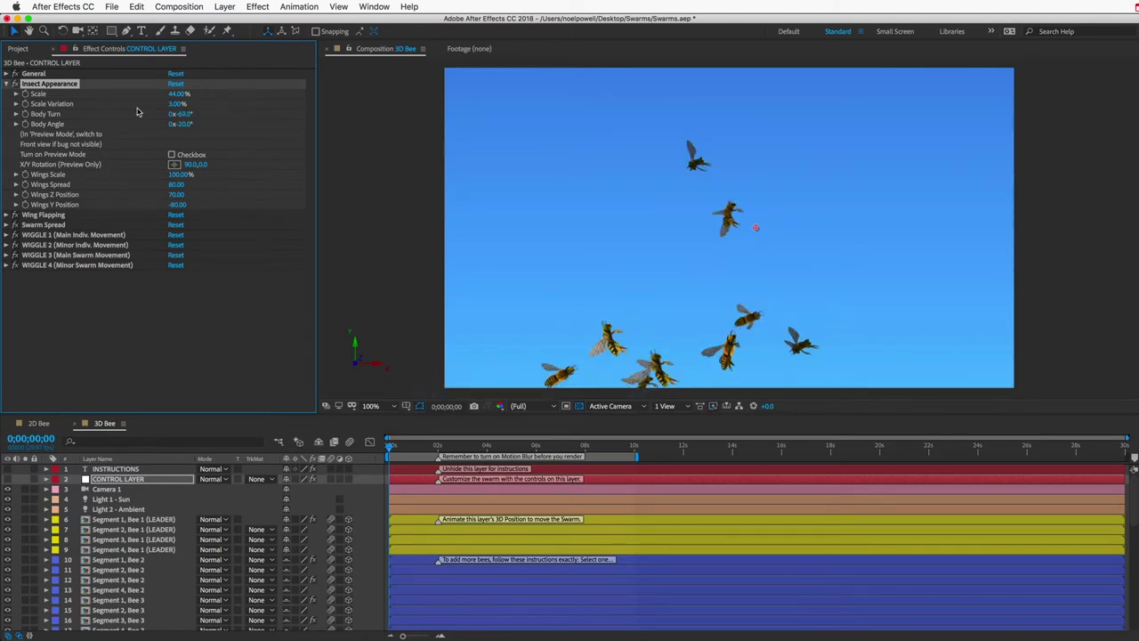
{"action": "key", "text": "super+z"}
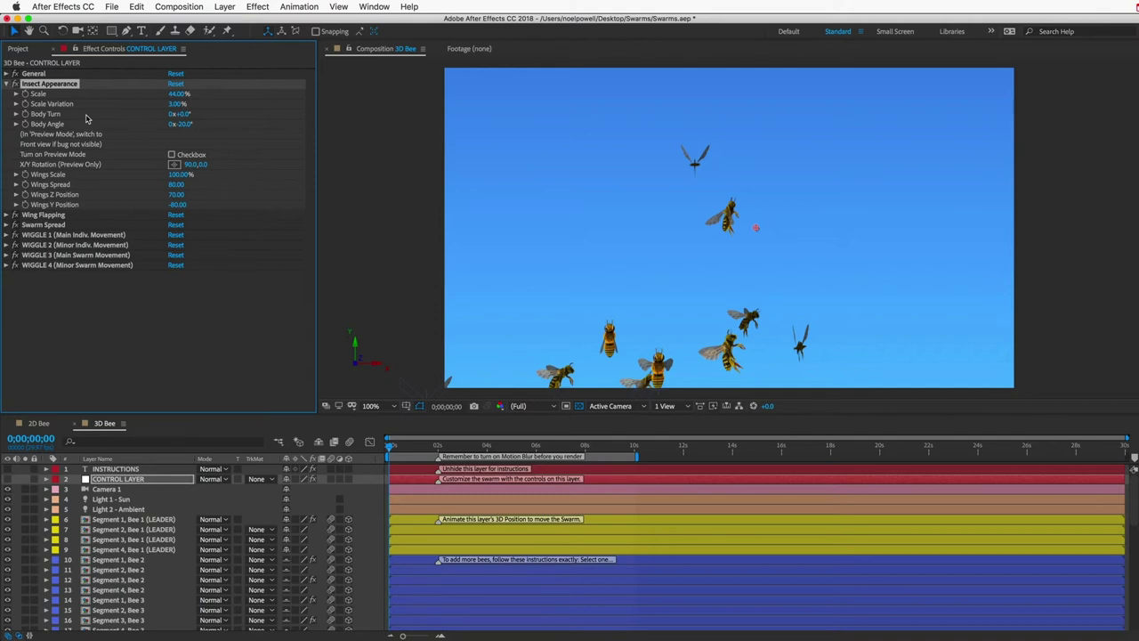
Preview the swarm, try a Body Angle of -63° at 0;00;01;04, and undo the angle change
{"action": "key", "text": "space"}
{"action": "left_click_drag", "start_coordinate": [186, 131], "coordinate": [152, 131]}
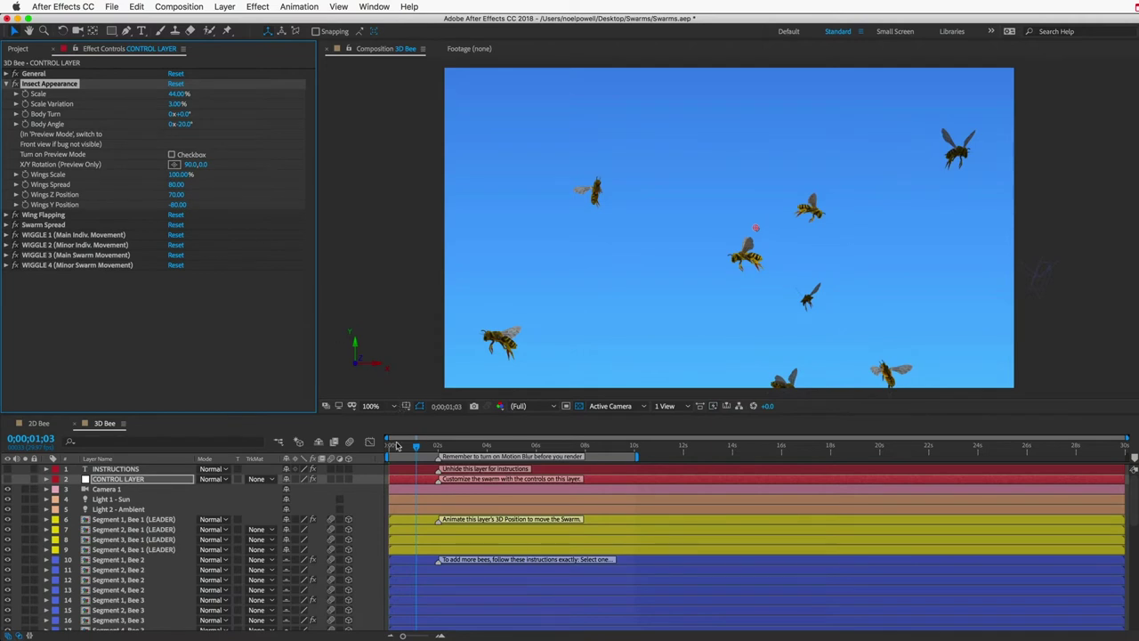
{"action": "mouse_move", "coordinate": [415, 451]}
{"action": "left_mouse_down"}
{"action": "mouse_move", "coordinate": [468, 464]}
{"action": "mouse_move", "coordinate": [415, 459]}
{"action": "left_mouse_up"}
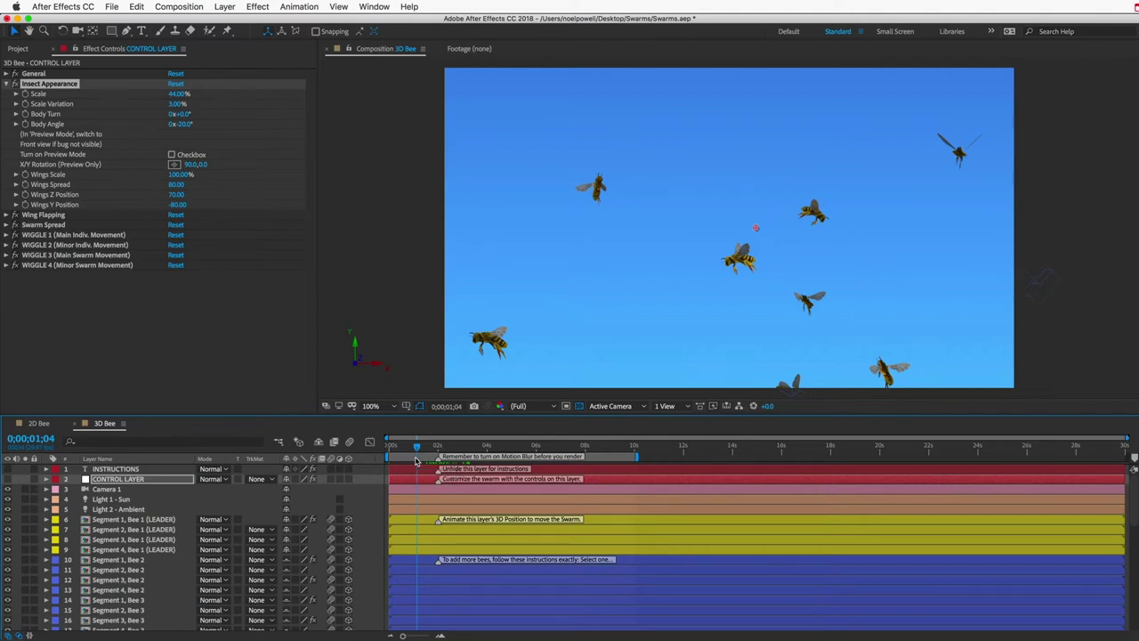
{"action": "left_click", "coordinate": [115, 480]}
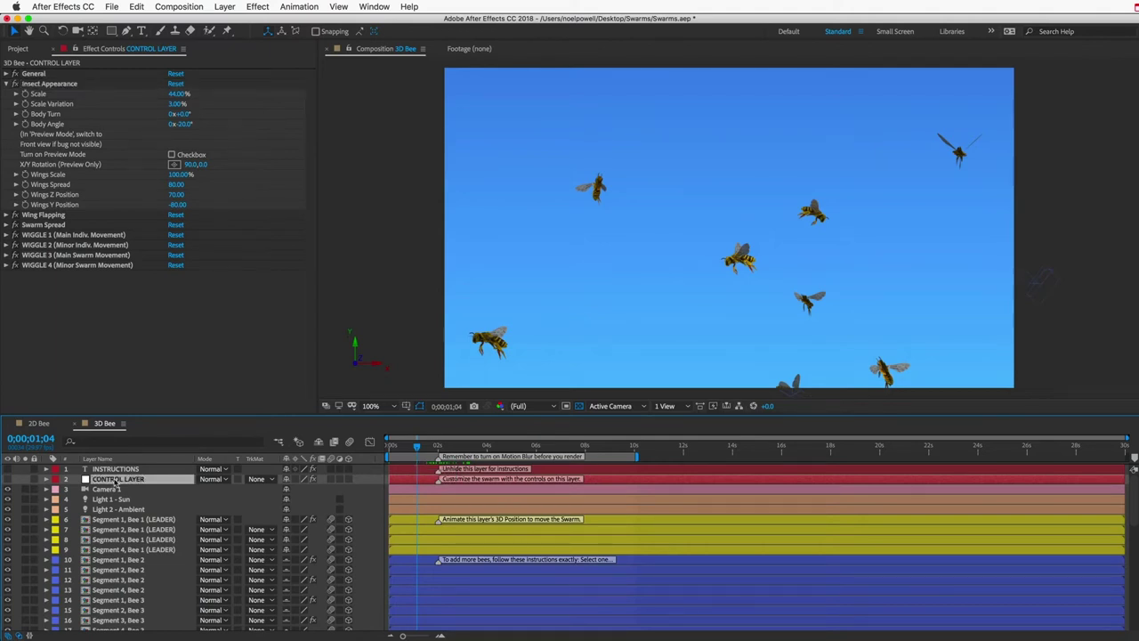
{"action": "left_click_drag", "start_coordinate": [182, 124], "coordinate": [158, 122]}
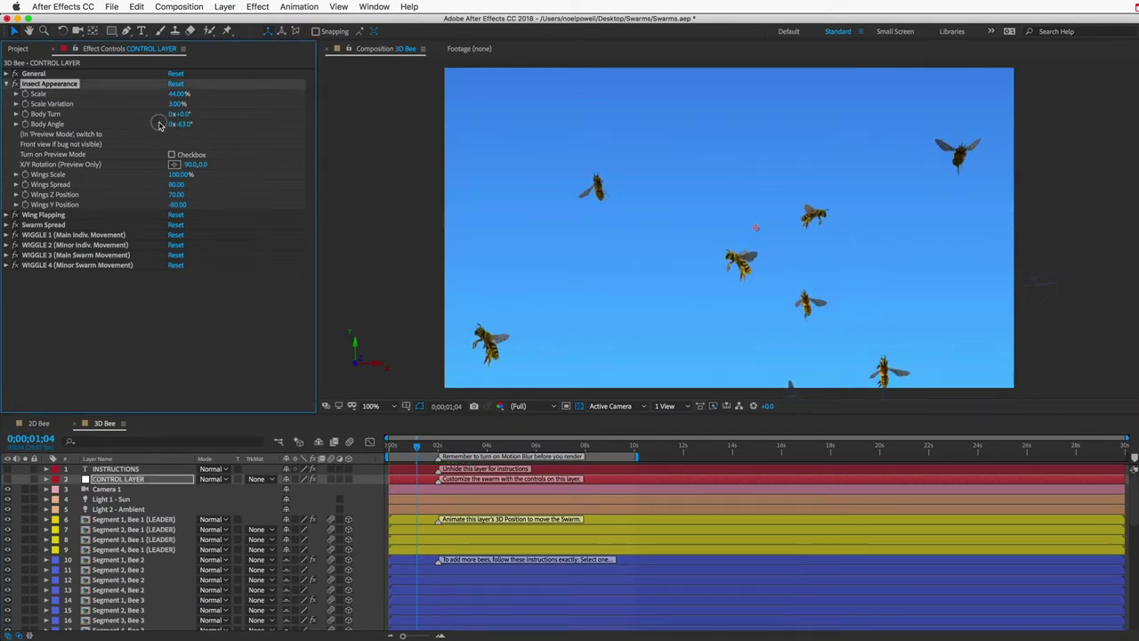
{"action": "key", "text": "ctrl+z"}
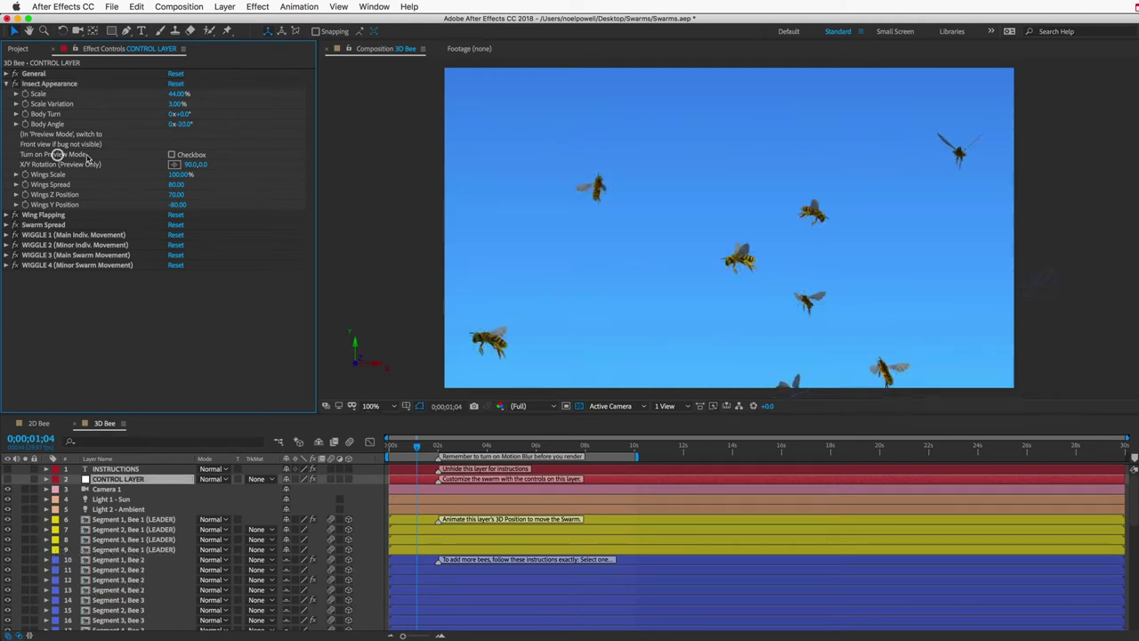
Inspect the bee in Preview Mode rotated to 66.0, 5.0, trying and undoing Wings Scale 162%, Wings Z Position 117 and Wings Y Position -31
{"action": "left_click", "coordinate": [171, 155]}
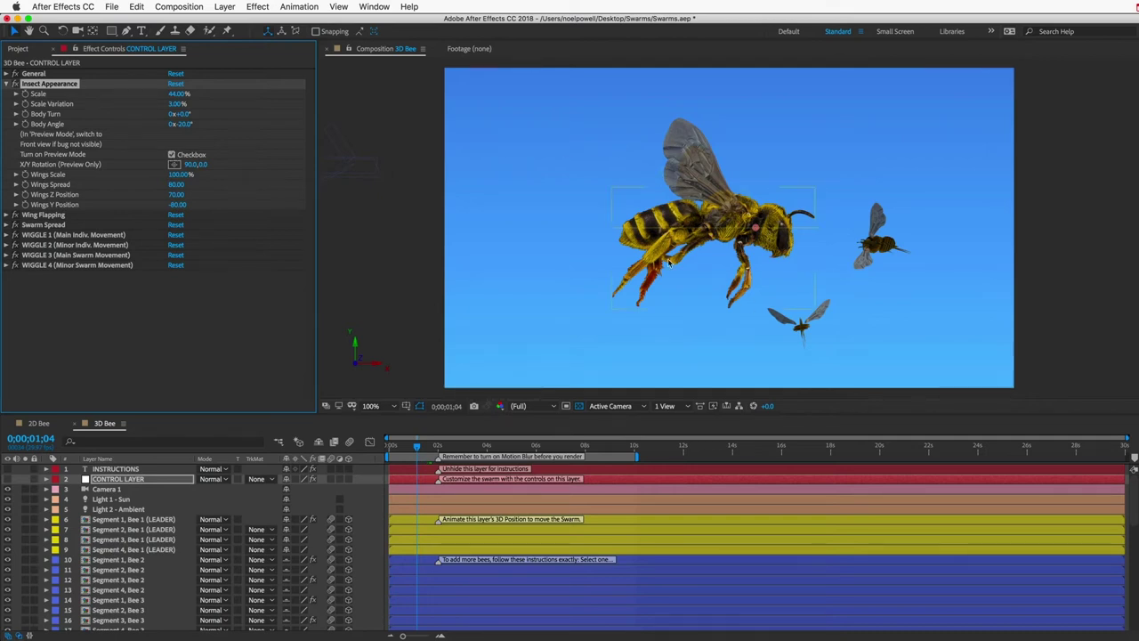
{"action": "left_click_drag", "start_coordinate": [198, 165], "coordinate": [212, 210]}
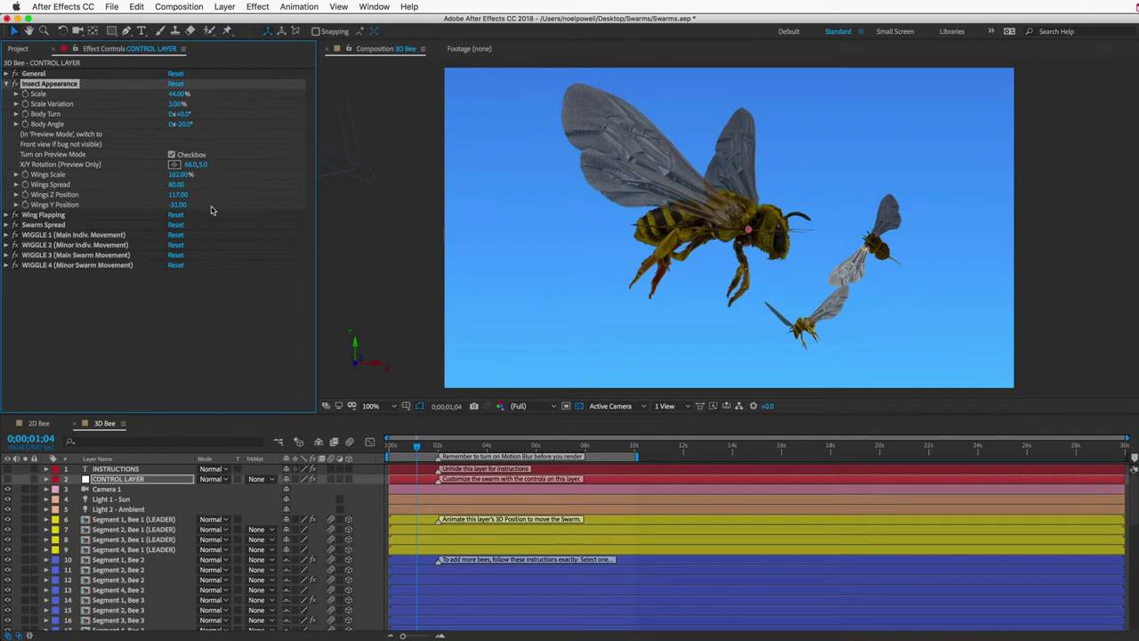
{"action": "key", "text": "super+z"}
{"action": "key", "text": "super+z"}
{"action": "key", "text": "super+z"}
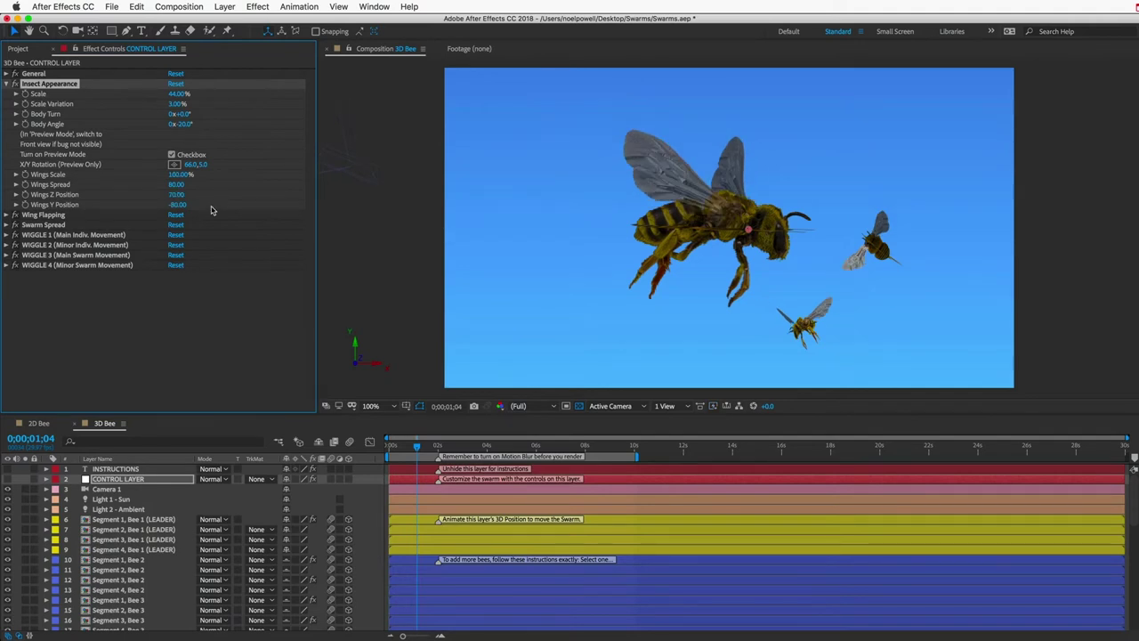
{"action": "left_click", "coordinate": [171, 156]}
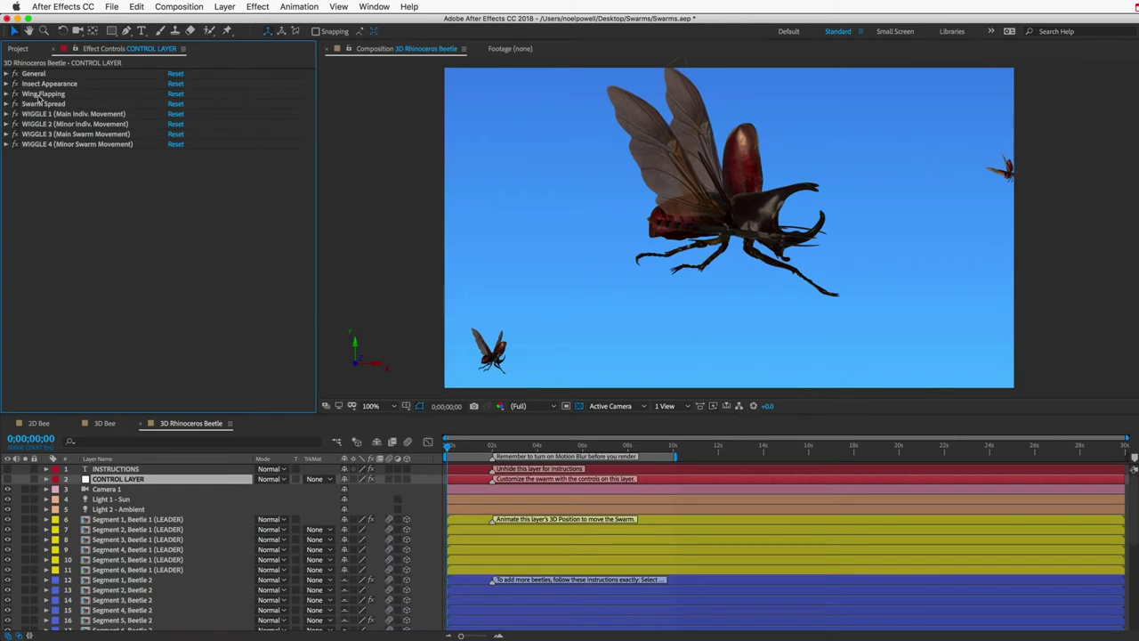
Expand the Wing Flapping settings in the 3D Rhinoceros Beetle composition and preview the beetle's wing beats
{"action": "left_click", "coordinate": [39, 96]}
{"action": "left_click", "coordinate": [6, 94]}
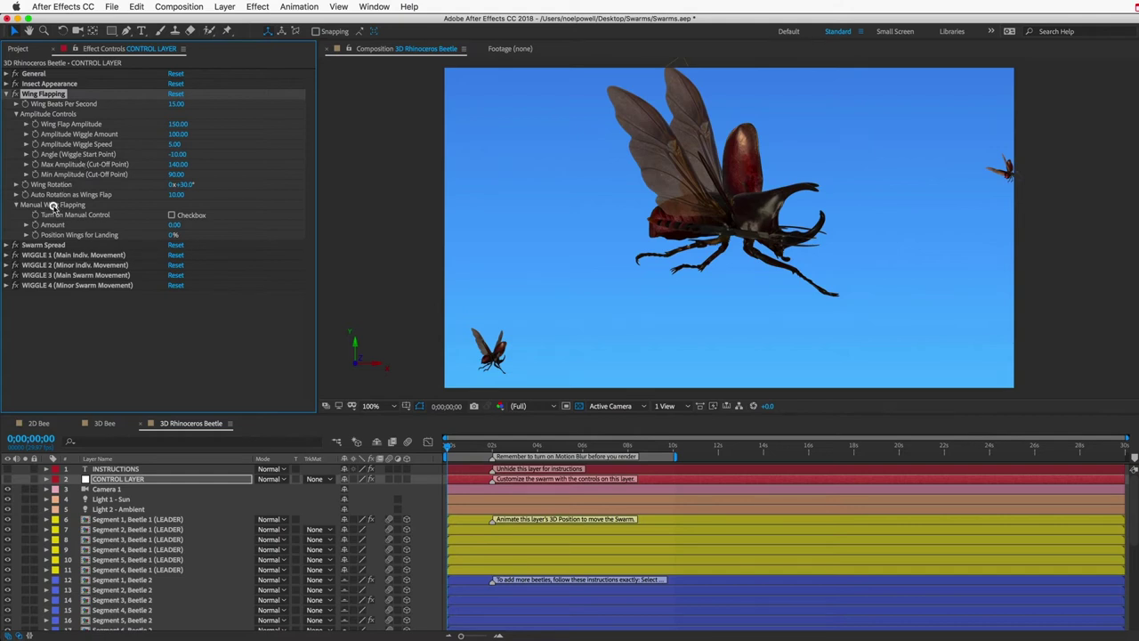
{"action": "left_click", "coordinate": [15, 204]}
{"action": "left_click", "coordinate": [14, 205]}
{"action": "key", "text": "space"}
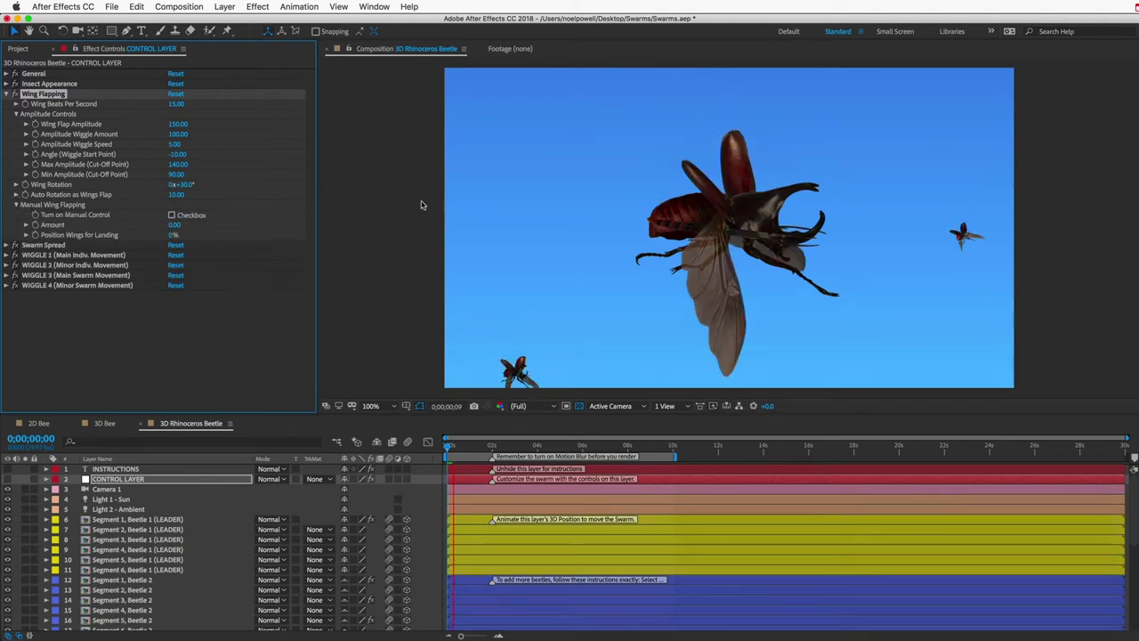
{"action": "key", "text": "space"}
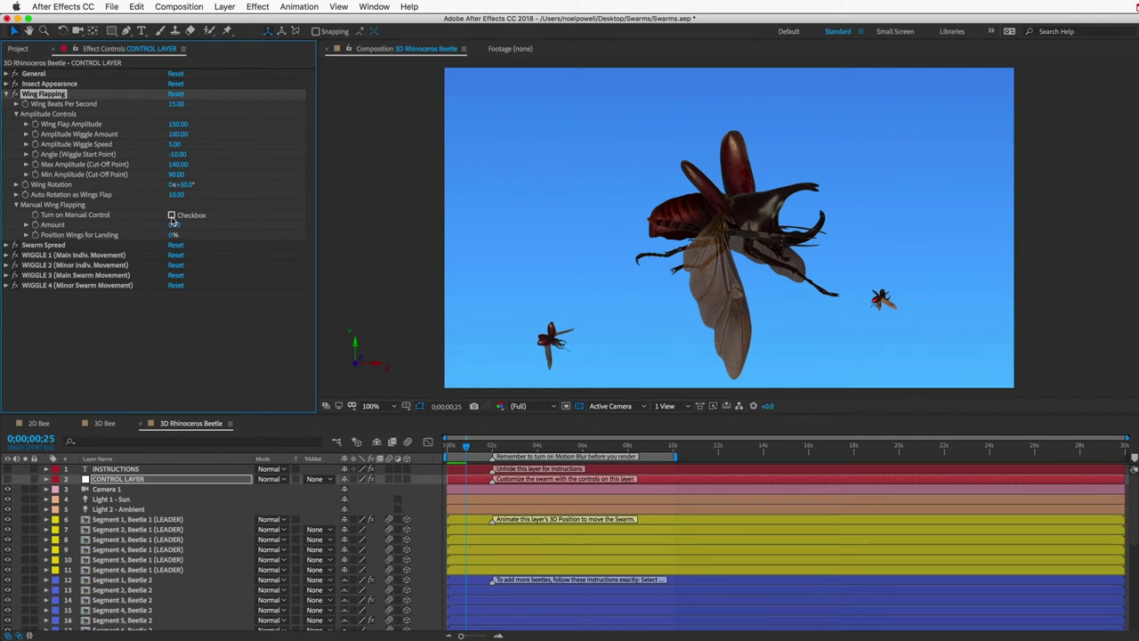
Turn on manual wing flapping control, set Amount to -64 and adjust Position Wings for Landing
{"action": "left_click", "coordinate": [172, 215]}
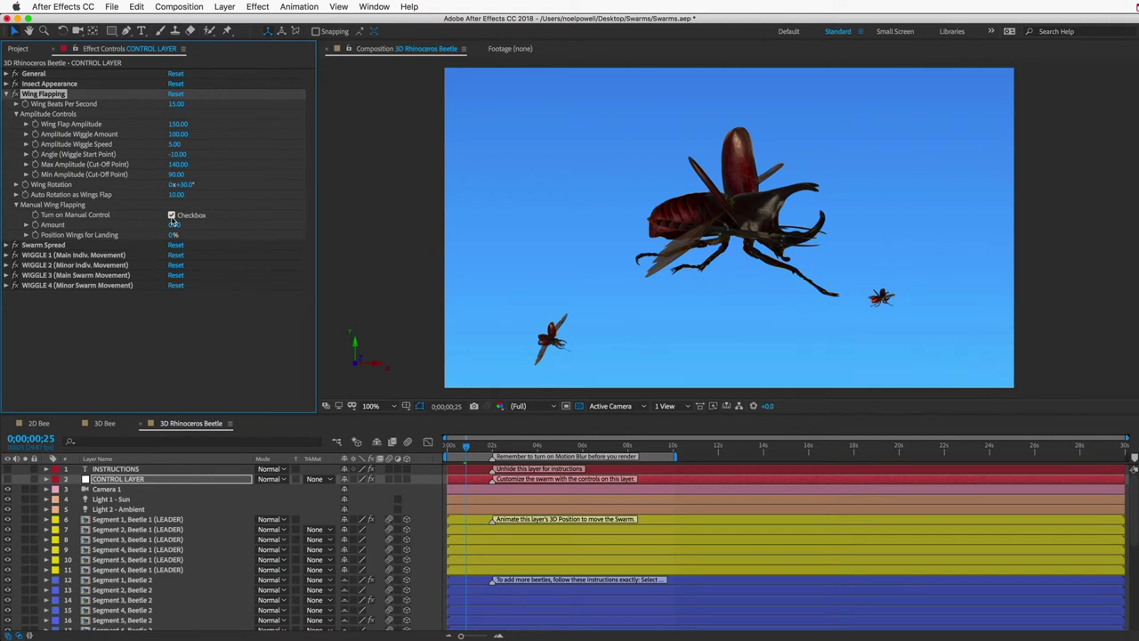
{"action": "left_click_drag", "start_coordinate": [174, 224], "coordinate": [128, 221]}
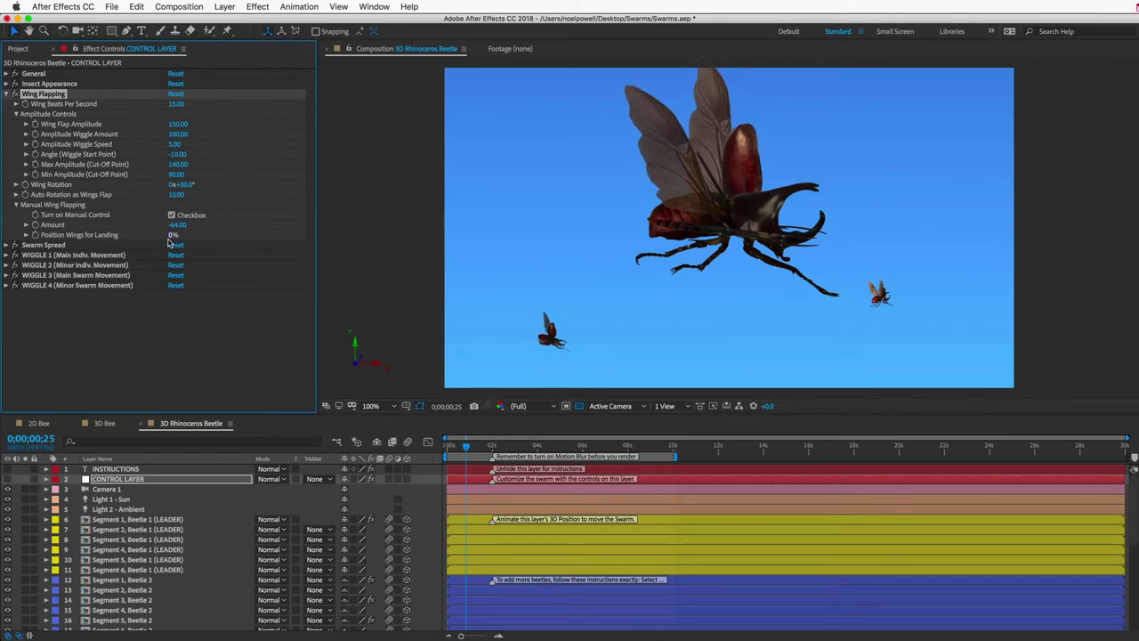
{"action": "mouse_move", "coordinate": [169, 240]}
{"action": "left_mouse_down"}
{"action": "mouse_move", "coordinate": [257, 249]}
{"action": "mouse_move", "coordinate": [167, 240]}
{"action": "left_mouse_up"}
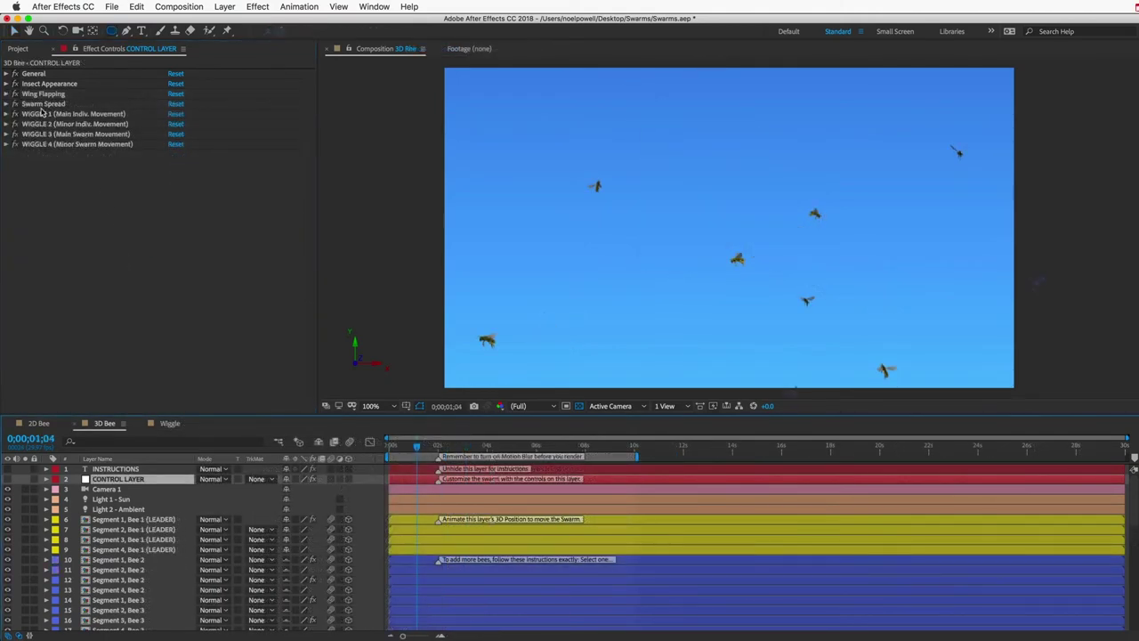
In the 3D Bee composition's Swarm Spread effect, try changing Horizontal Spread, undo it and collapse the group
{"action": "left_click", "coordinate": [36, 105]}
{"action": "left_click", "coordinate": [6, 104]}
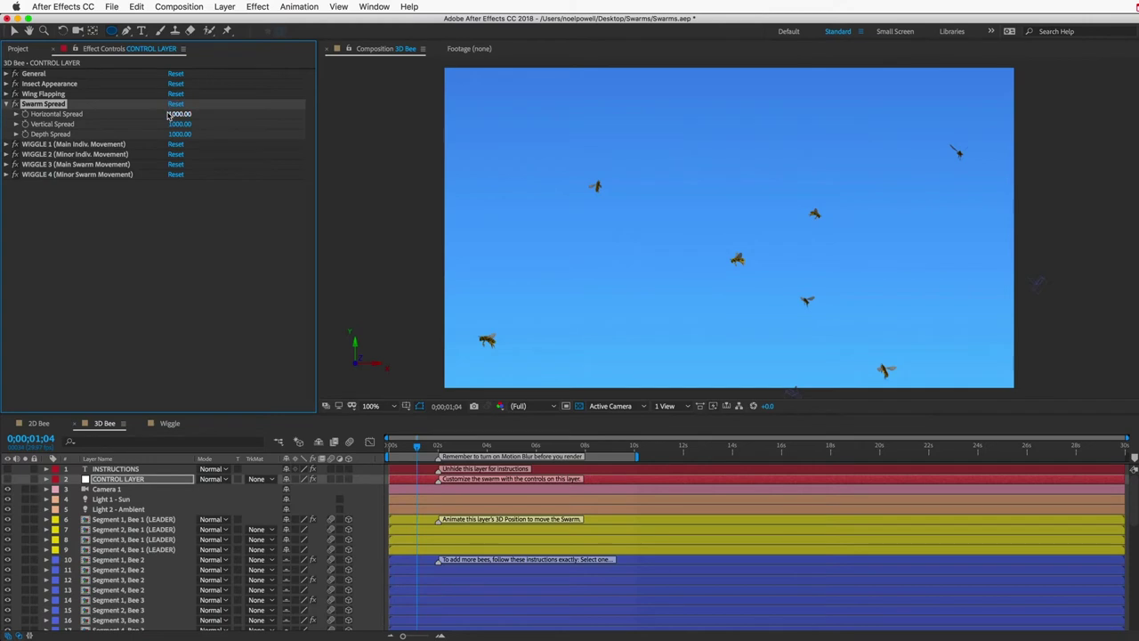
{"action": "mouse_move", "coordinate": [177, 114]}
{"action": "left_mouse_down"}
{"action": "mouse_move", "coordinate": [249, 119]}
{"action": "mouse_move", "coordinate": [168, 115]}
{"action": "left_mouse_up"}
{"action": "key", "text": "super+z"}
{"action": "left_click", "coordinate": [6, 104]}
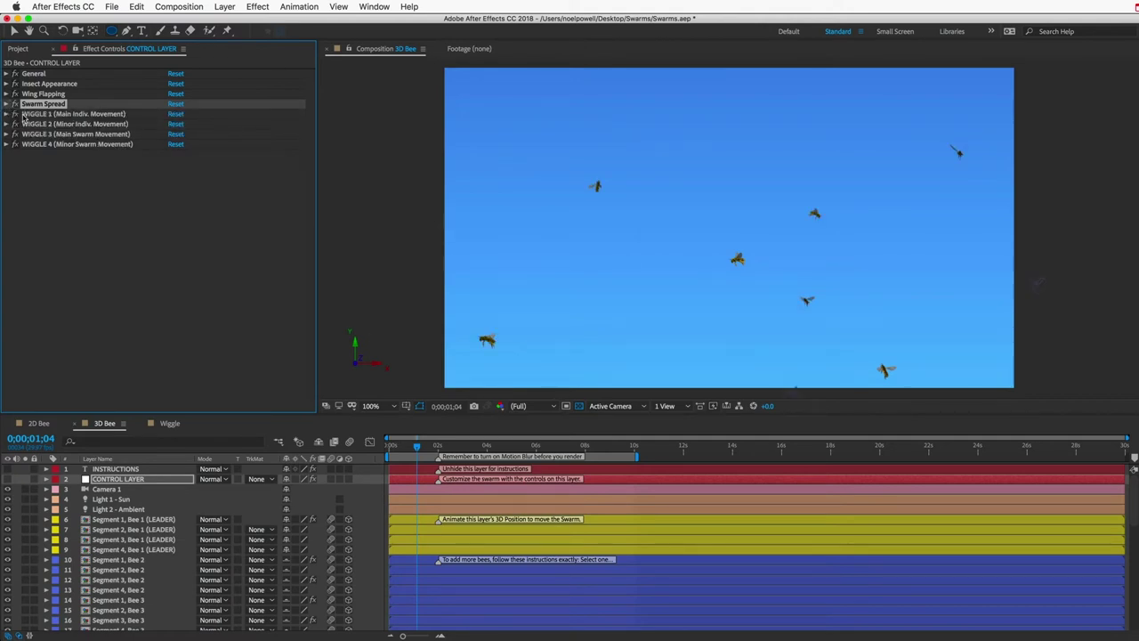
Expand WIGGLE 1 and preview the individual bee movement, and go over the WIGGLE 2, WIGGLE 3 and WIGGLE 4 effects
{"action": "left_click", "coordinate": [35, 115]}
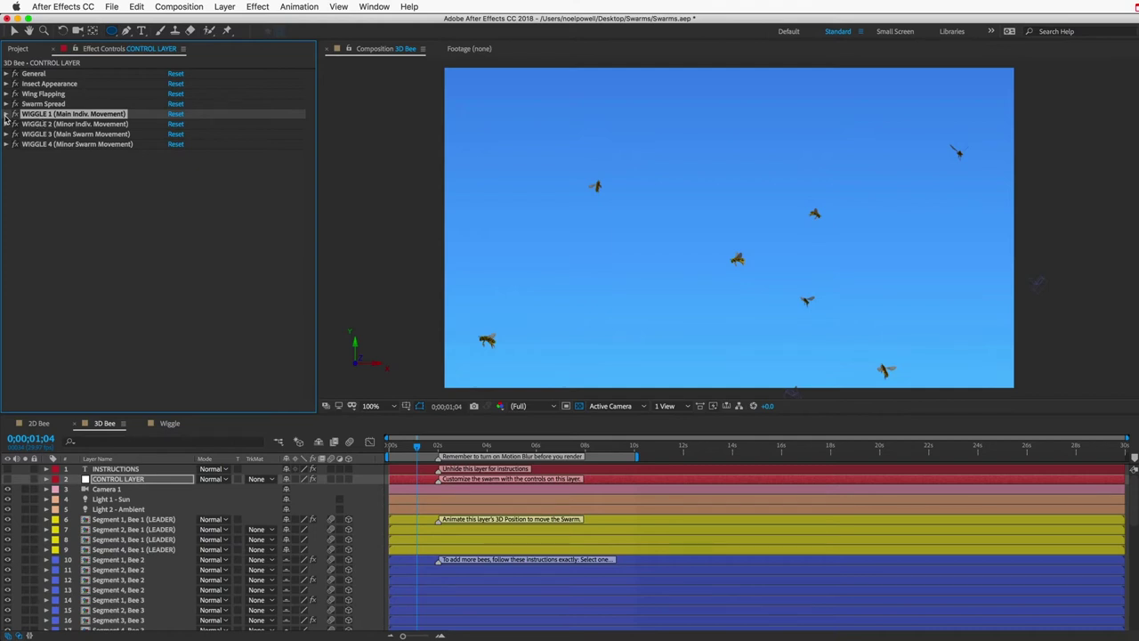
{"action": "left_click", "coordinate": [7, 114]}
{"action": "key", "text": "space"}
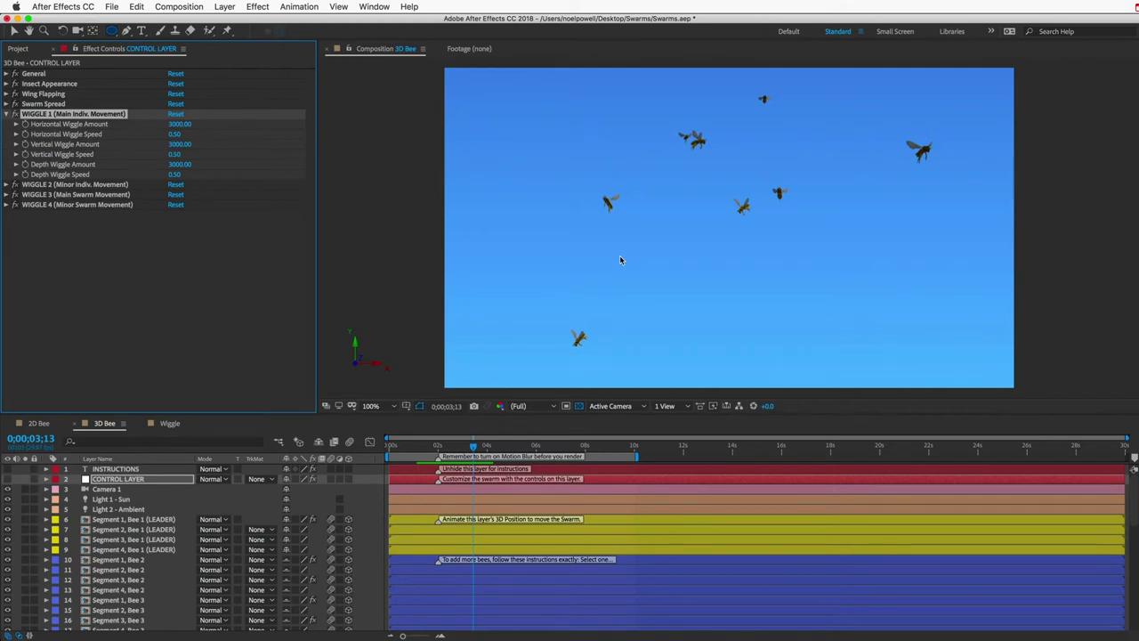
{"action": "left_click", "coordinate": [39, 184]}
{"action": "left_click", "coordinate": [40, 194]}
{"action": "left_click", "coordinate": [42, 204]}
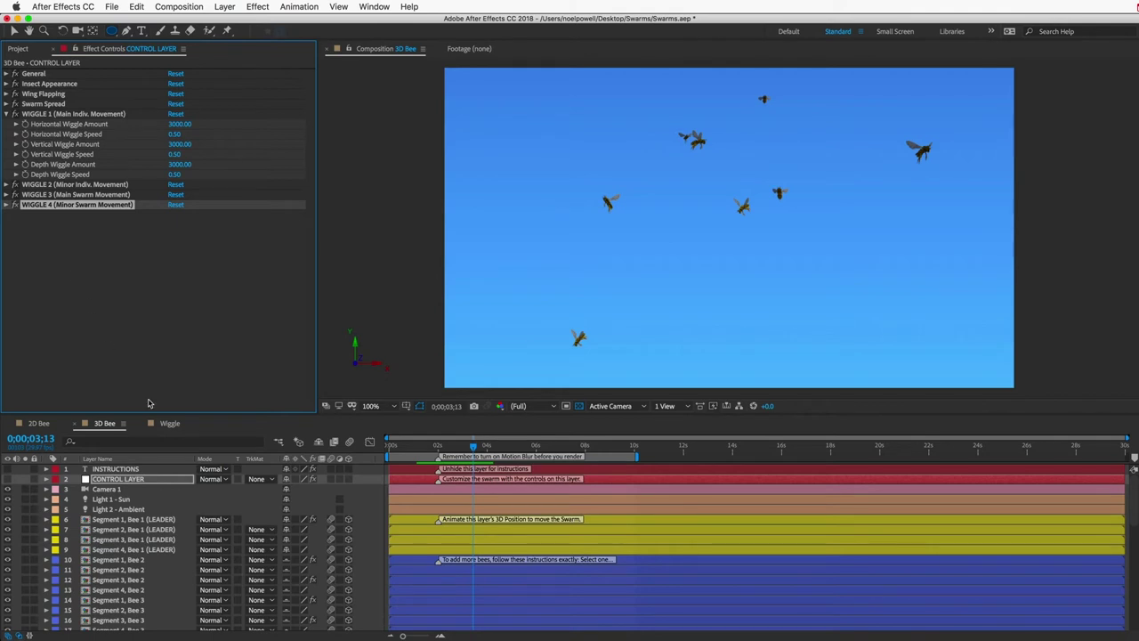
In the Wiggle composition, add the expression wiggle(2,700) to the Circle layer's Position and preview the movement
{"action": "left_click", "coordinate": [166, 423]}
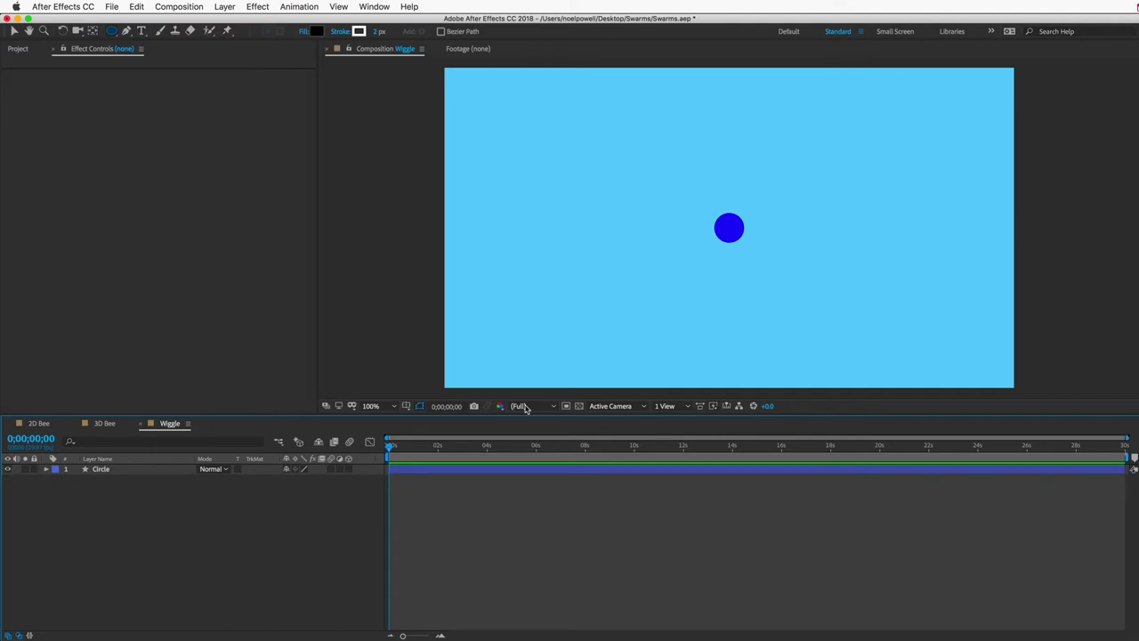
{"action": "key", "text": "v"}
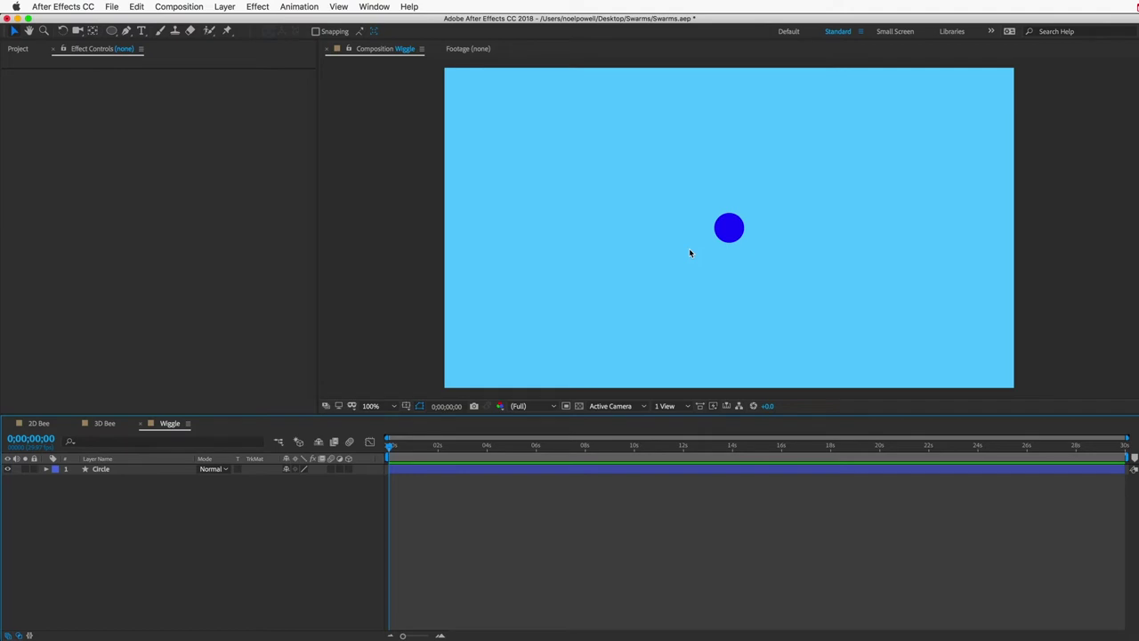
{"action": "left_click", "coordinate": [116, 470]}
{"action": "key", "text": "p"}
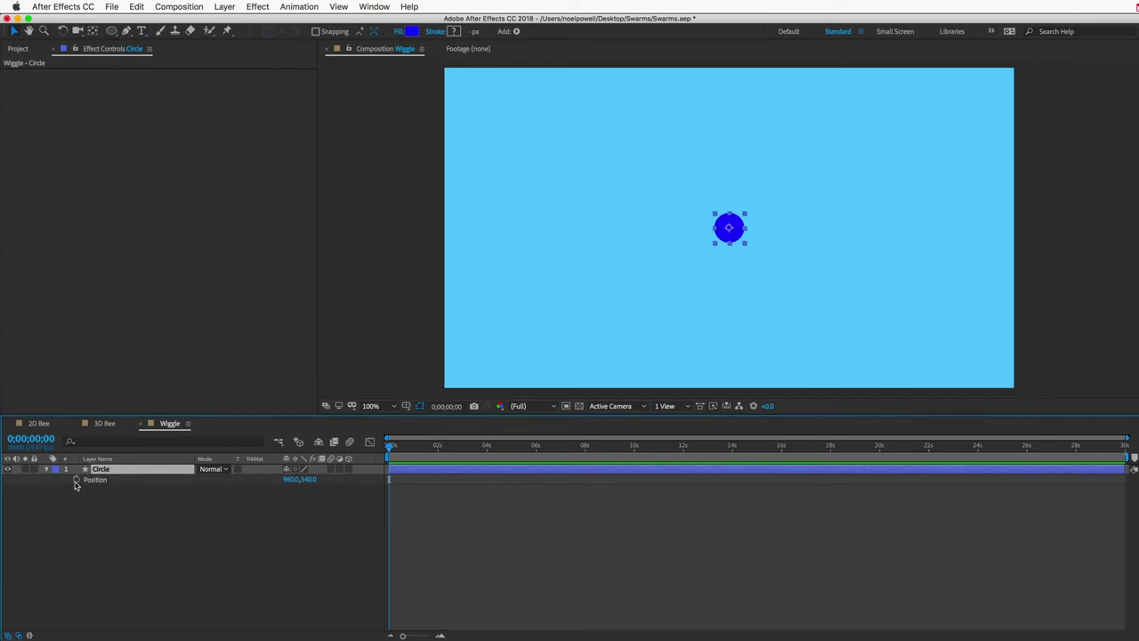
{"action": "left_click", "coordinate": [76, 479], "text": "alt"}
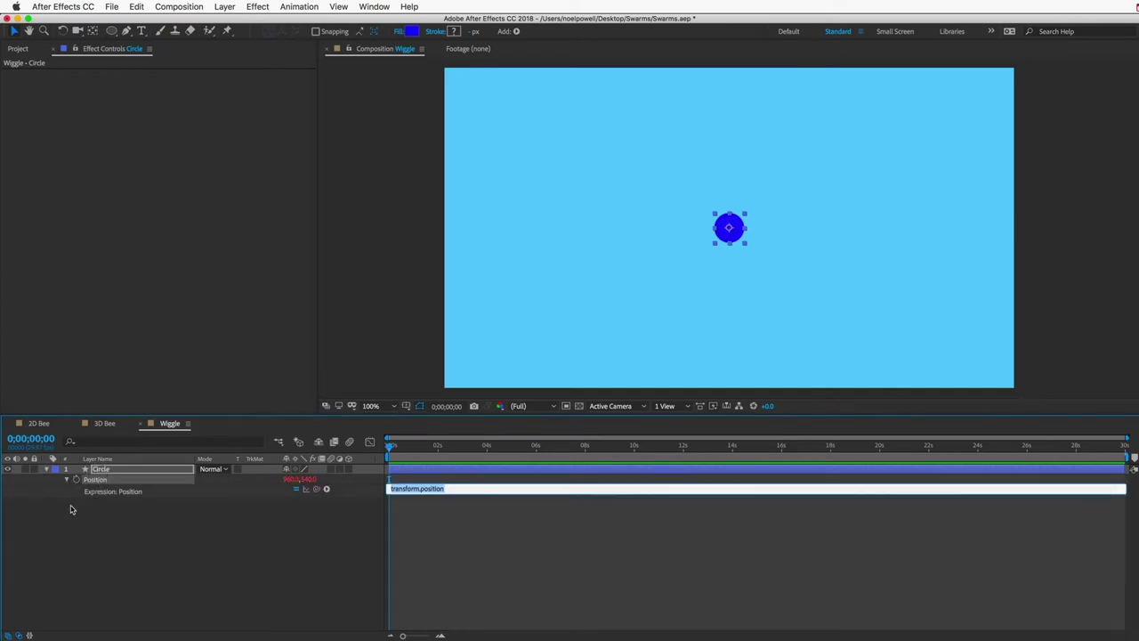
{"action": "type", "text": "wiggle(2,700)"}
{"action": "left_click", "coordinate": [94, 552]}
{"action": "key", "text": "space"}
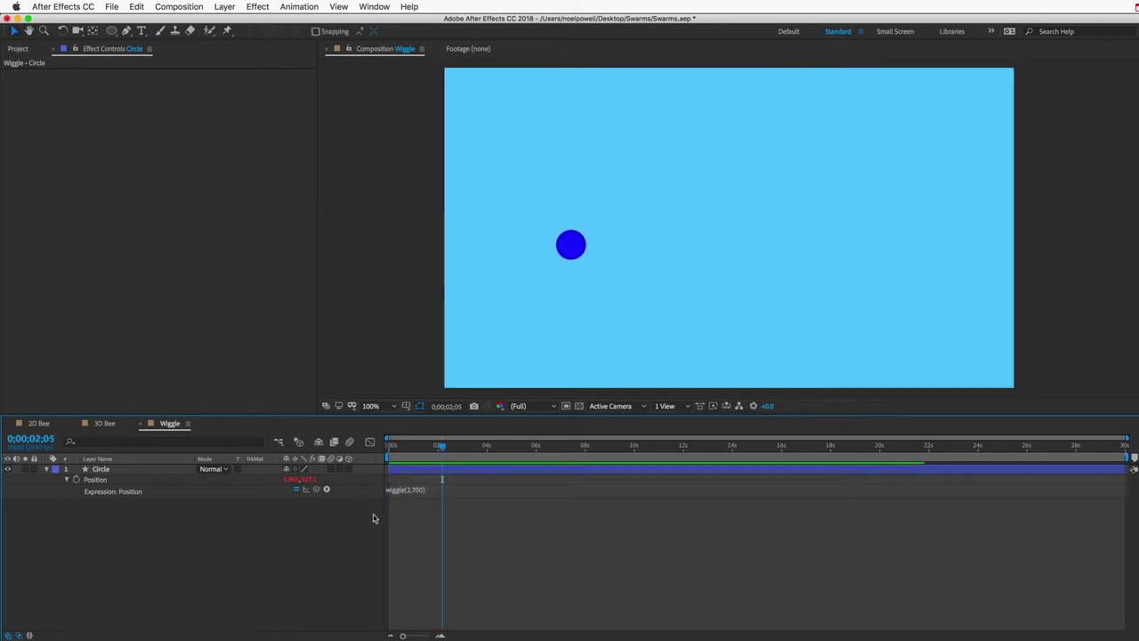
Change the Circle's Position expression to wiggle(0.5,700) and preview the slower movement
{"action": "left_click", "coordinate": [408, 491]}
{"action": "left_click", "coordinate": [413, 490]}
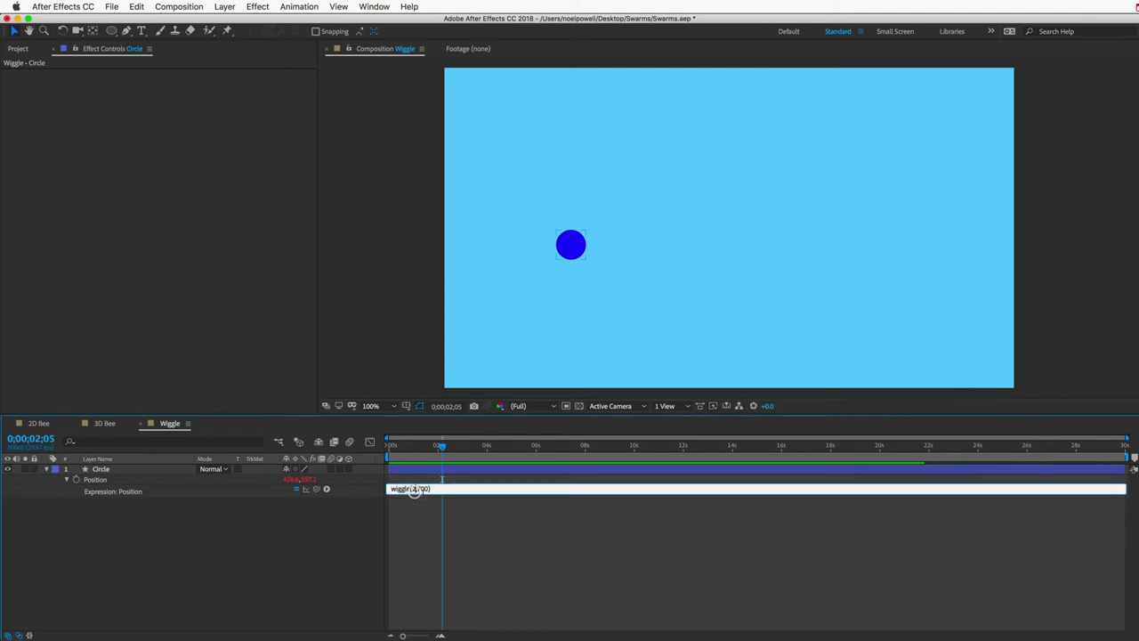
{"action": "key", "text": "BackSpace"}
{"action": "type", "text": "0.5"}
{"action": "left_click", "coordinate": [334, 522]}
{"action": "key", "text": "space"}
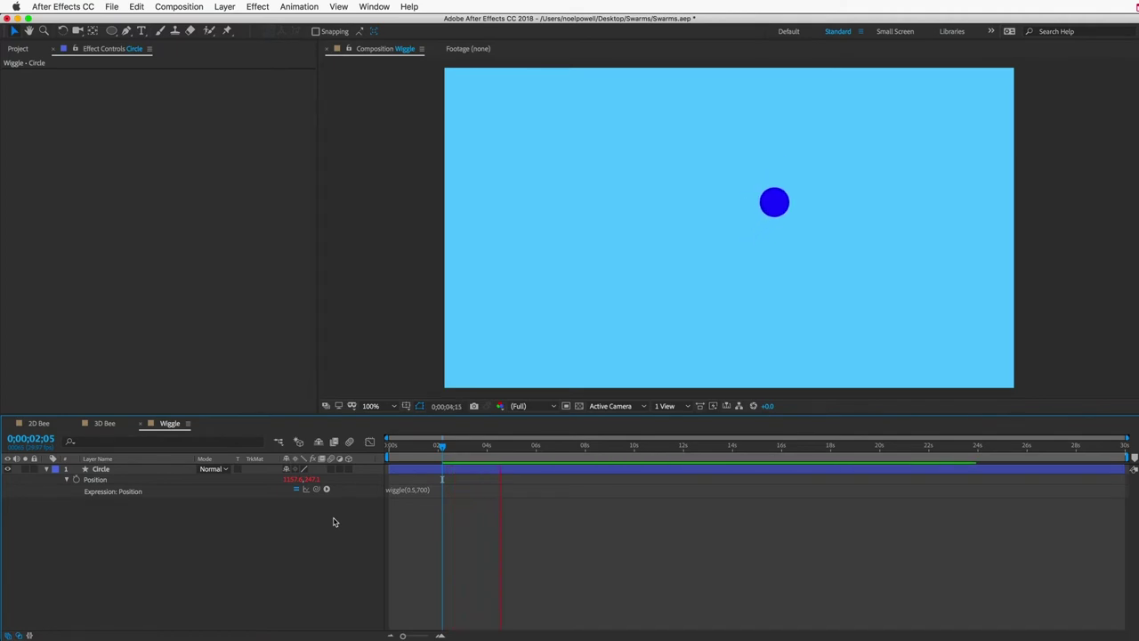
{"action": "key", "text": "space"}
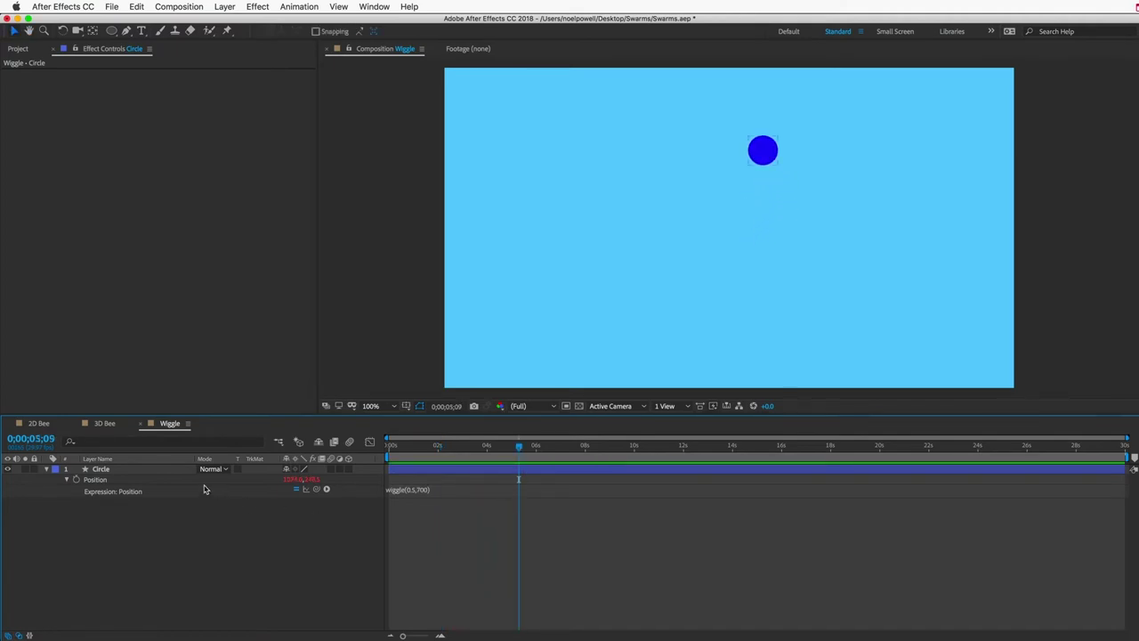
Add the expression wiggle(3,100) to the Circle's Anchor Point and preview it combined with the Position wiggle
{"action": "left_click", "coordinate": [145, 471]}
{"action": "key", "text": "shift+a"}
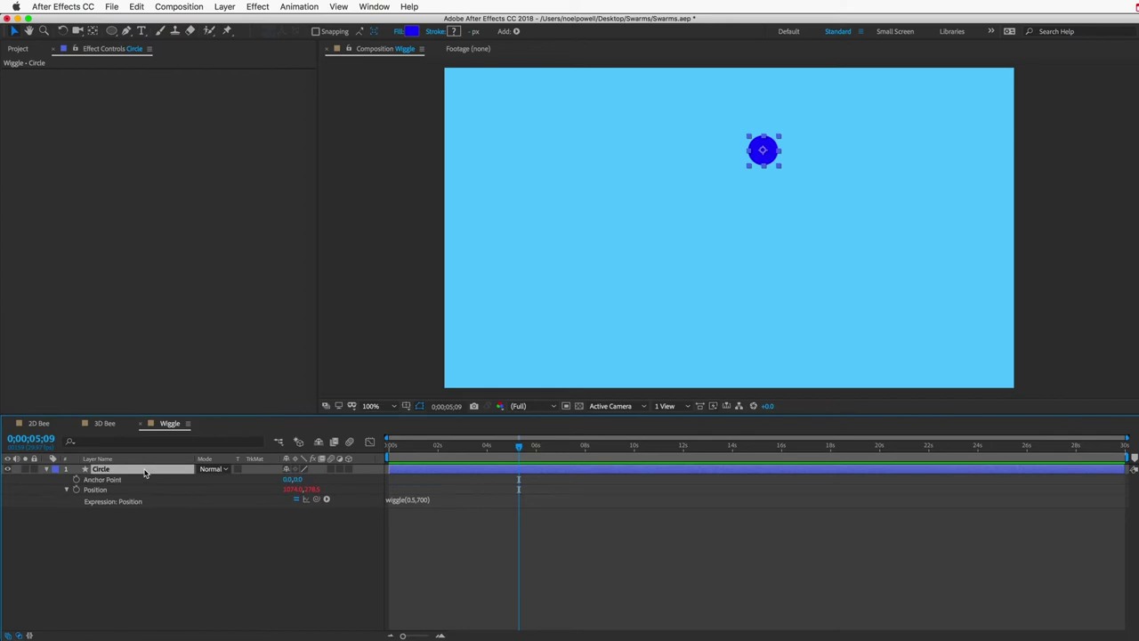
{"action": "left_click", "coordinate": [76, 479], "text": "alt"}
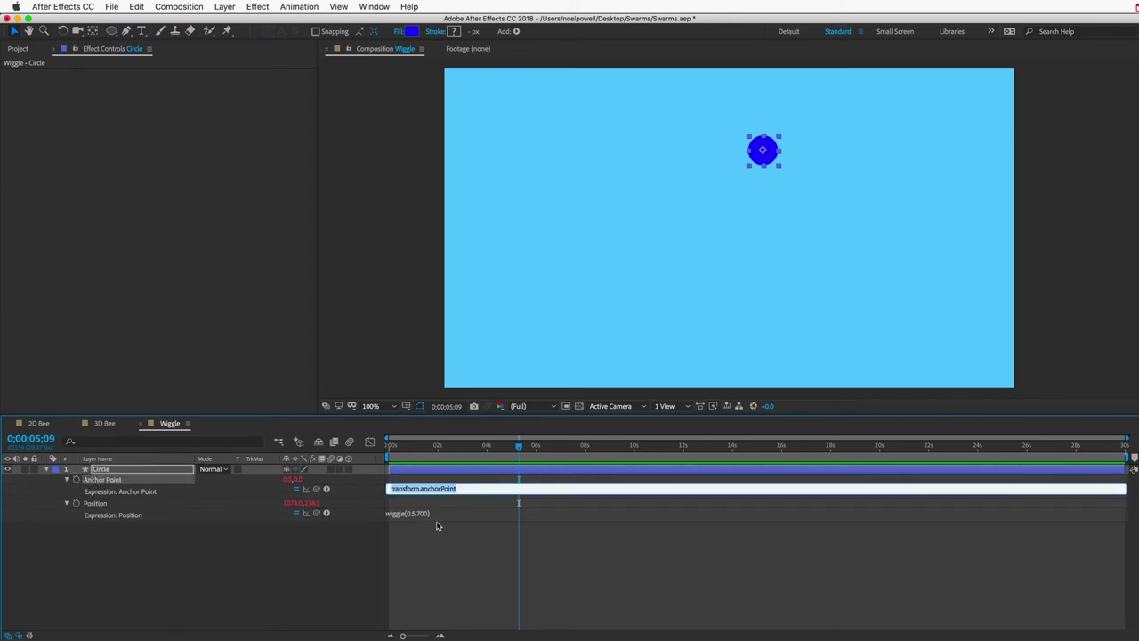
{"action": "type", "text": "wiggle(3,100)"}
{"action": "left_click", "coordinate": [303, 567]}
{"action": "key", "text": "space"}
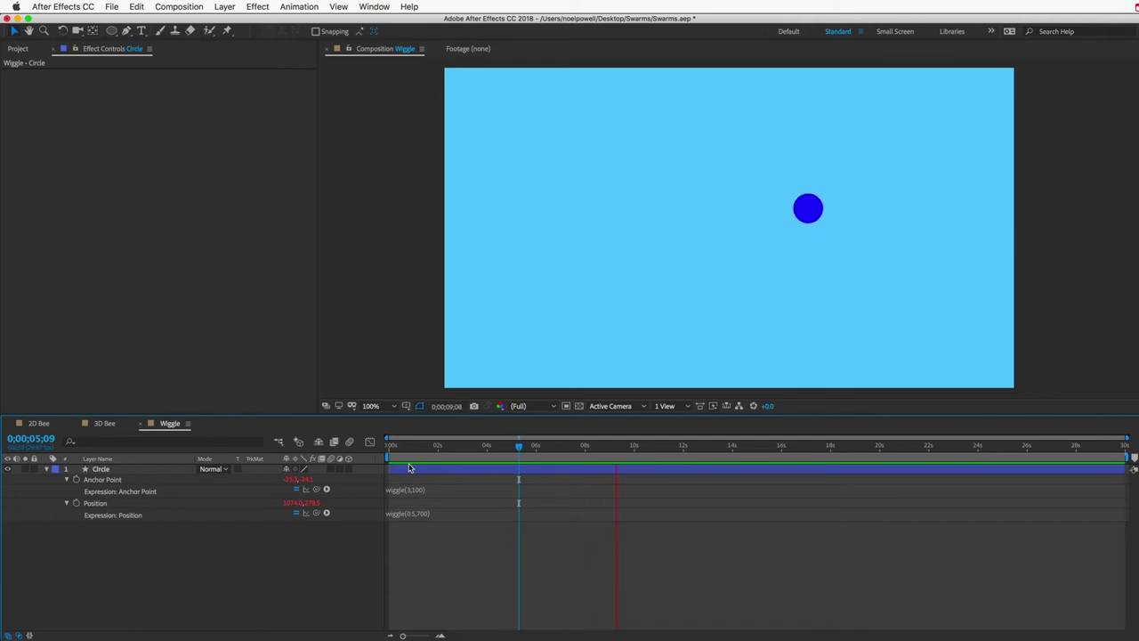
{"action": "key", "text": "space"}
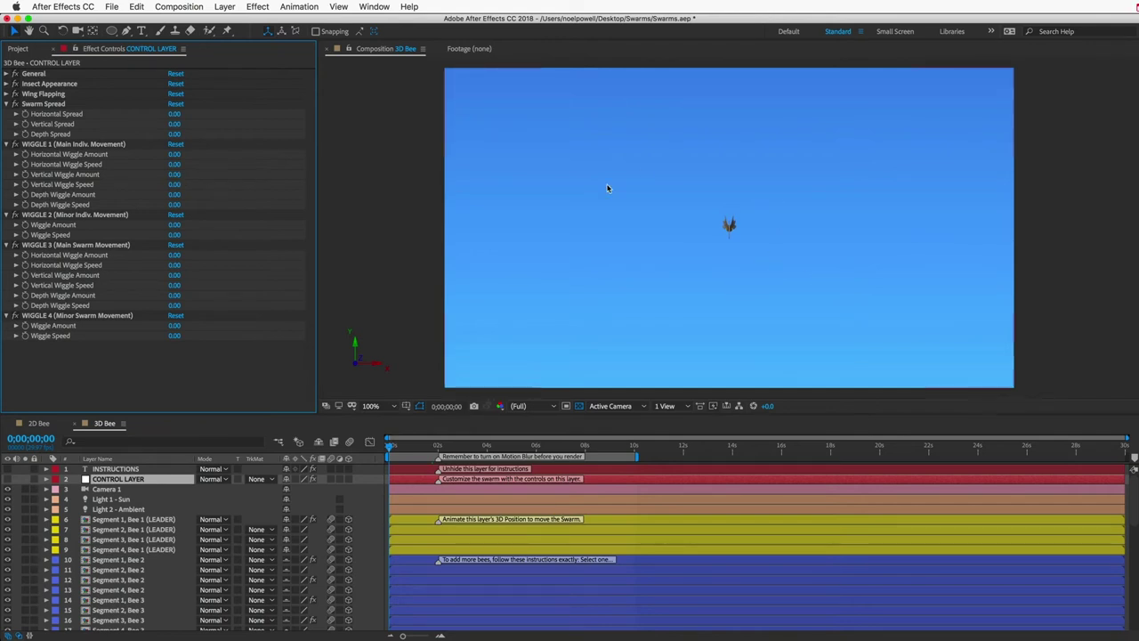
In 3D Bee, keyframe the Segment 1, Bee 1 (LEADER) Position from off-frame left at 0 s to off-frame right at about 4 s, and preview
{"action": "left_click", "coordinate": [149, 519]}
{"action": "key", "text": "p"}
{"action": "left_click_drag", "start_coordinate": [285, 529], "coordinate": [92, 519]}
{"action": "left_click", "coordinate": [77, 530]}
{"action": "left_click", "coordinate": [485, 446]}
{"action": "left_click_drag", "start_coordinate": [431, 532], "coordinate": [742, 579]}
{"action": "key", "text": "Home"}
{"action": "key", "text": "space"}
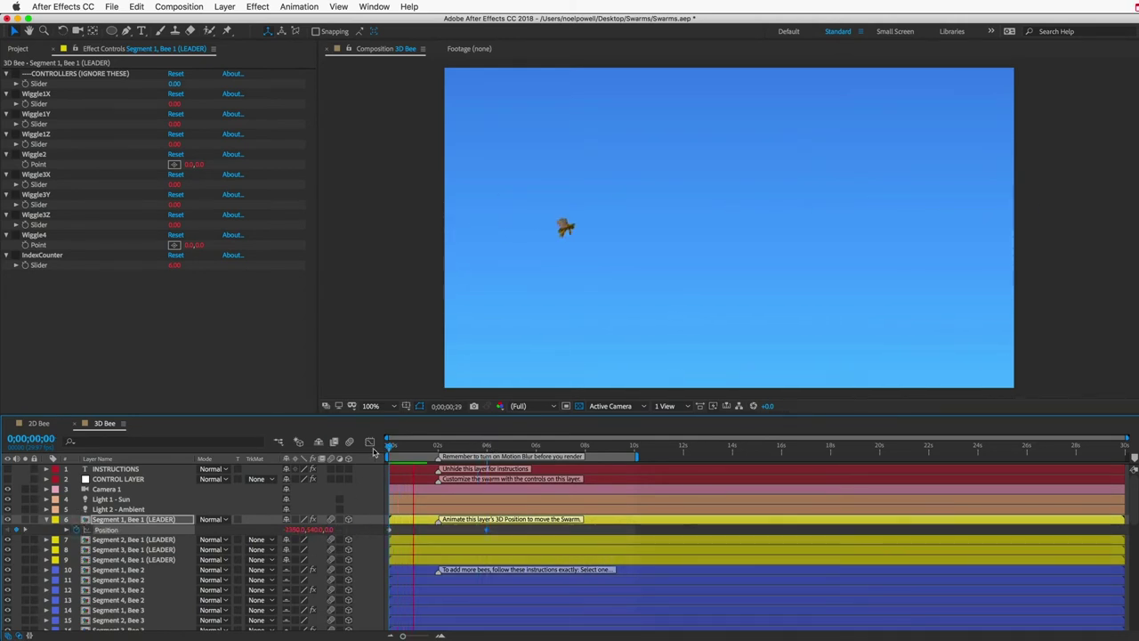
{"action": "key", "text": "space"}
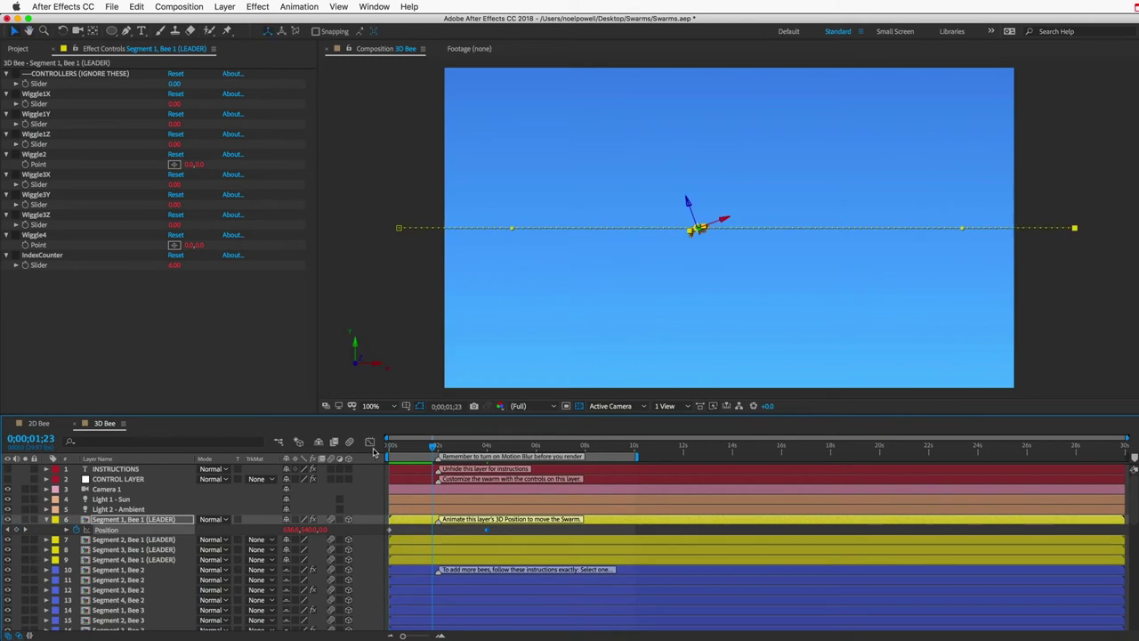
In the CONTROL LAYER's WIGGLE 3, set the horizontal, vertical and depth wiggle amounts to 1000 and their speeds to 1
{"action": "left_click", "coordinate": [157, 481]}
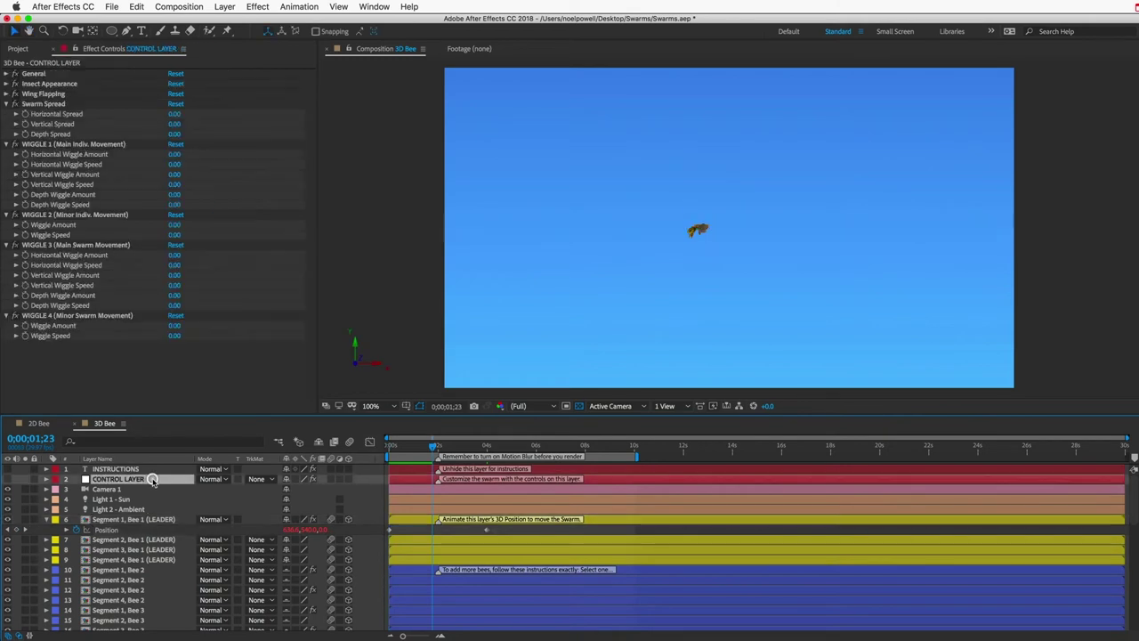
{"action": "left_click", "coordinate": [78, 247]}
{"action": "left_click", "coordinate": [119, 317]}
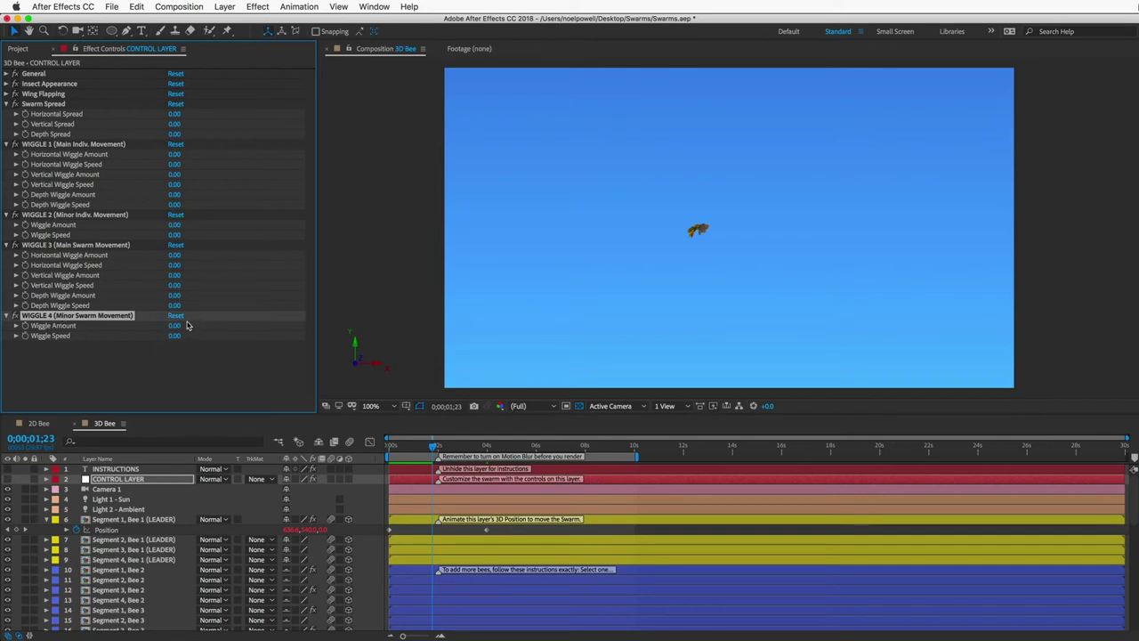
{"action": "left_click", "coordinate": [71, 245]}
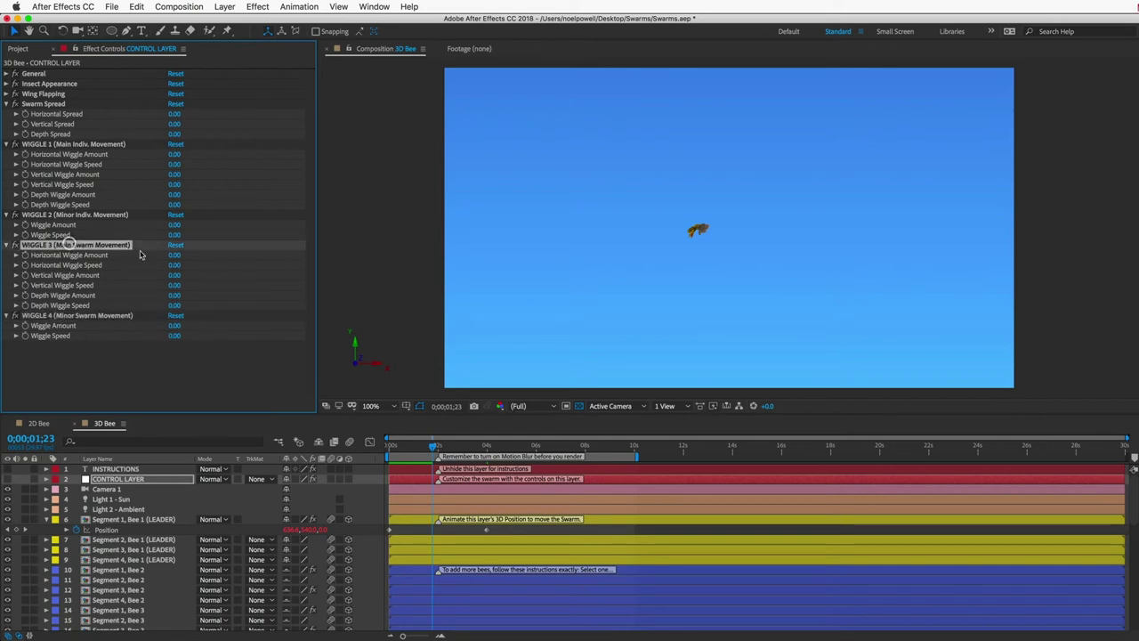
{"action": "left_click", "coordinate": [174, 255]}
{"action": "type", "text": "1000"}
{"action": "key", "text": "Tab"}
{"action": "type", "text": "1"}
{"action": "key", "text": "Tab"}
{"action": "type", "text": "1000"}
{"action": "key", "text": "Tab"}
{"action": "type", "text": "1"}
{"action": "key", "text": "Tab"}
{"action": "type", "text": "1000"}
{"action": "key", "text": "Tab"}
{"action": "type", "text": "1"}
Preview the main swarm movement from the start of the 3D Bee composition
{"action": "left_click", "coordinate": [354, 449]}
{"action": "key", "text": "space"}
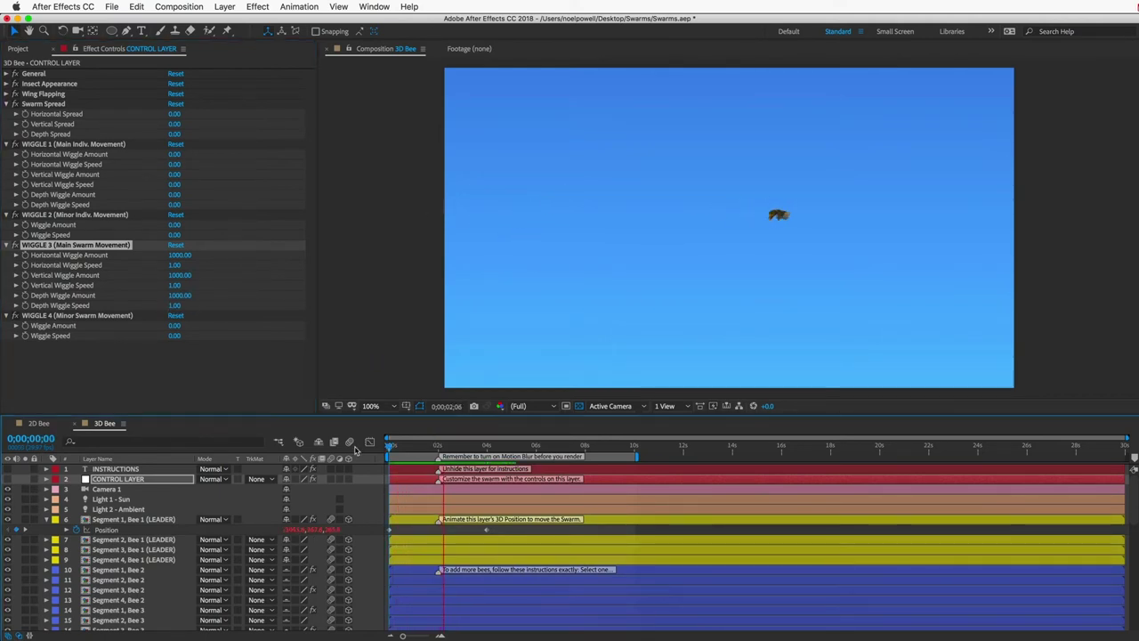
{"action": "key", "text": "space"}
{"action": "left_click", "coordinate": [387, 449]}
{"action": "key", "text": "space"}
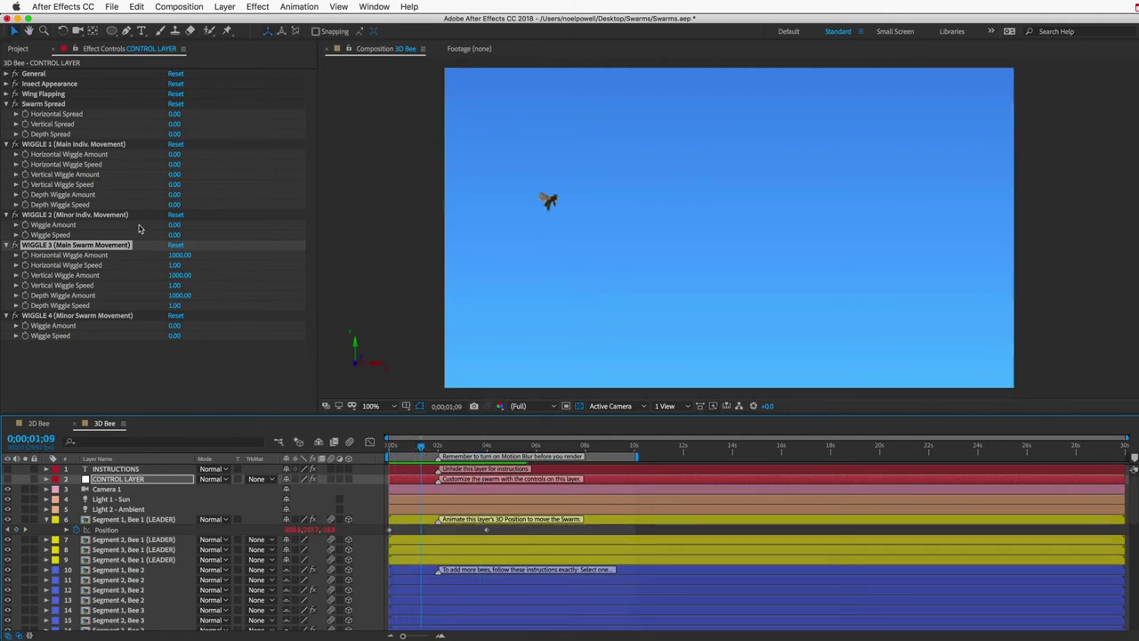
Set WIGGLE 3's Horizontal Wiggle Amount to 300 and Vertical Wiggle Amount to 2000, and preview from the start
{"action": "left_click", "coordinate": [174, 254]}
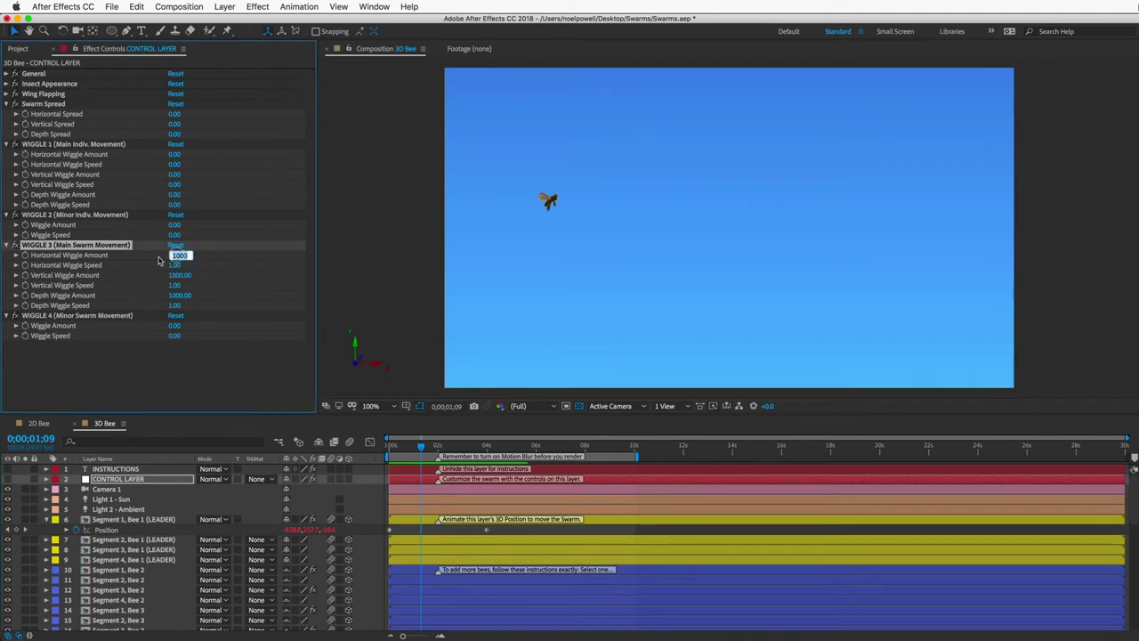
{"action": "type", "text": "300"}
{"action": "key", "text": "Return"}
{"action": "left_click", "coordinate": [175, 275]}
{"action": "type", "text": "2"}
{"action": "key", "text": "Return"}
{"action": "left_click", "coordinate": [385, 450]}
{"action": "key", "text": "space"}
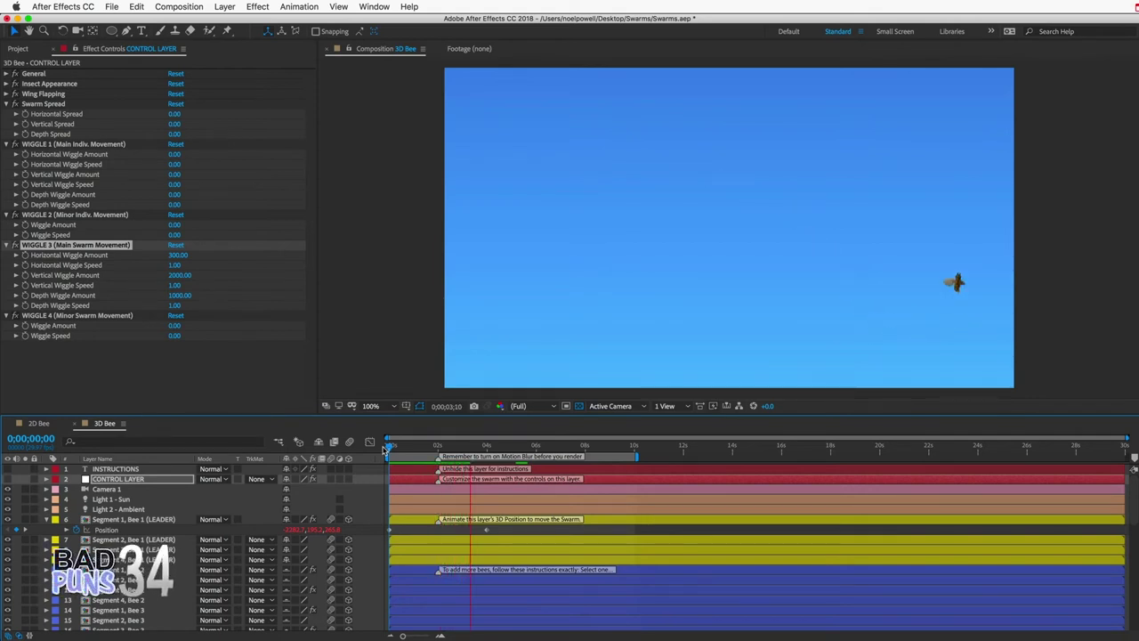
{"action": "key", "text": "space"}
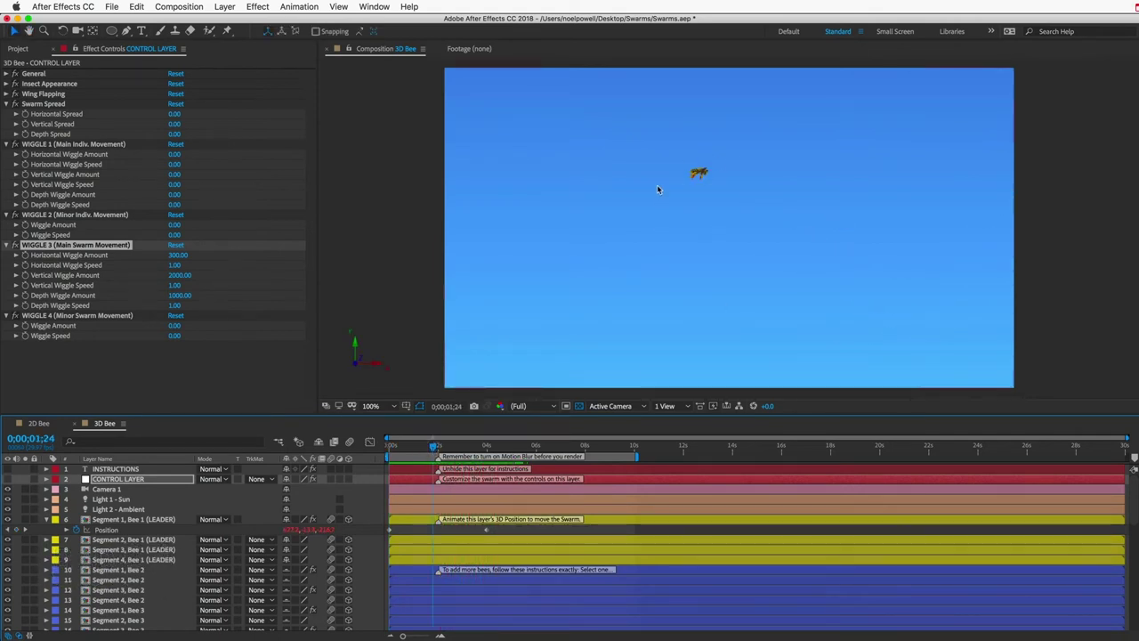
Expand the General effect, set Position Delay in Followers to 100 and preview the bees trailing the leader
{"action": "left_click", "coordinate": [7, 74]}
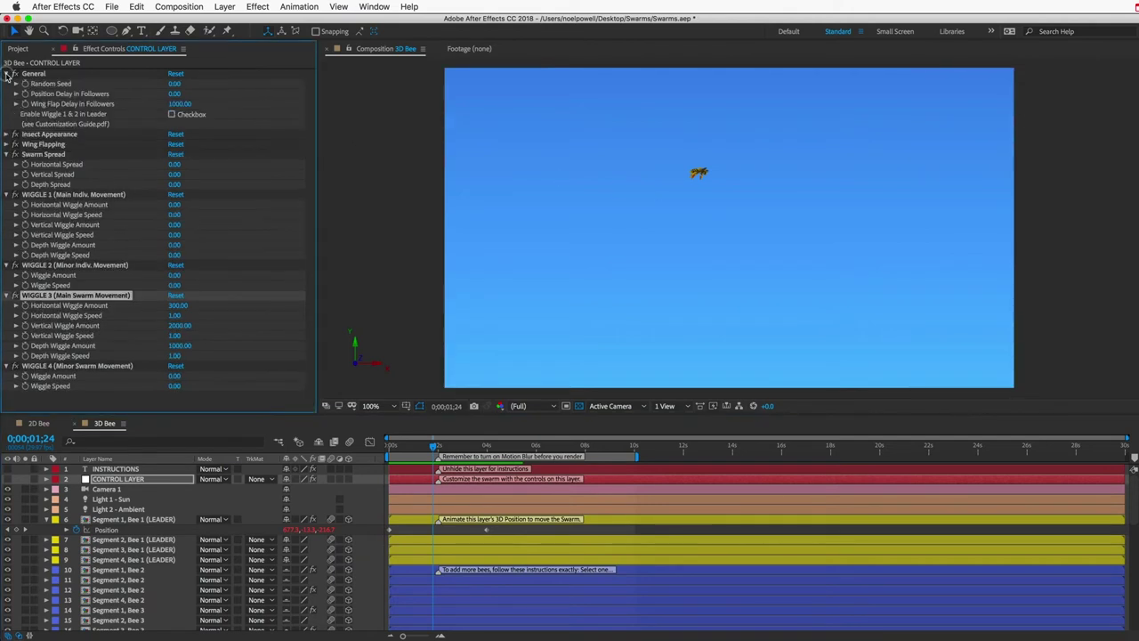
{"action": "left_click", "coordinate": [173, 96]}
{"action": "left_click_drag", "start_coordinate": [181, 96], "coordinate": [242, 106]}
{"action": "key", "text": "space"}
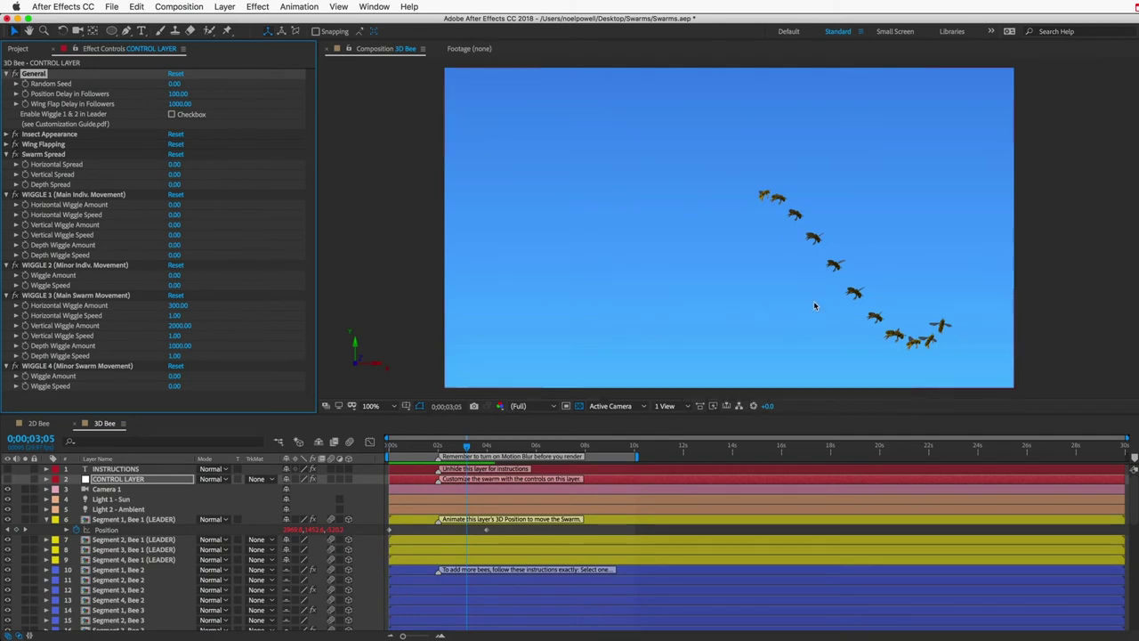
Set WIGGLE 1's horizontal, vertical and depth wiggle amounts to 1000 and their speeds to 0.5, and preview the bees
{"action": "left_click", "coordinate": [51, 195]}
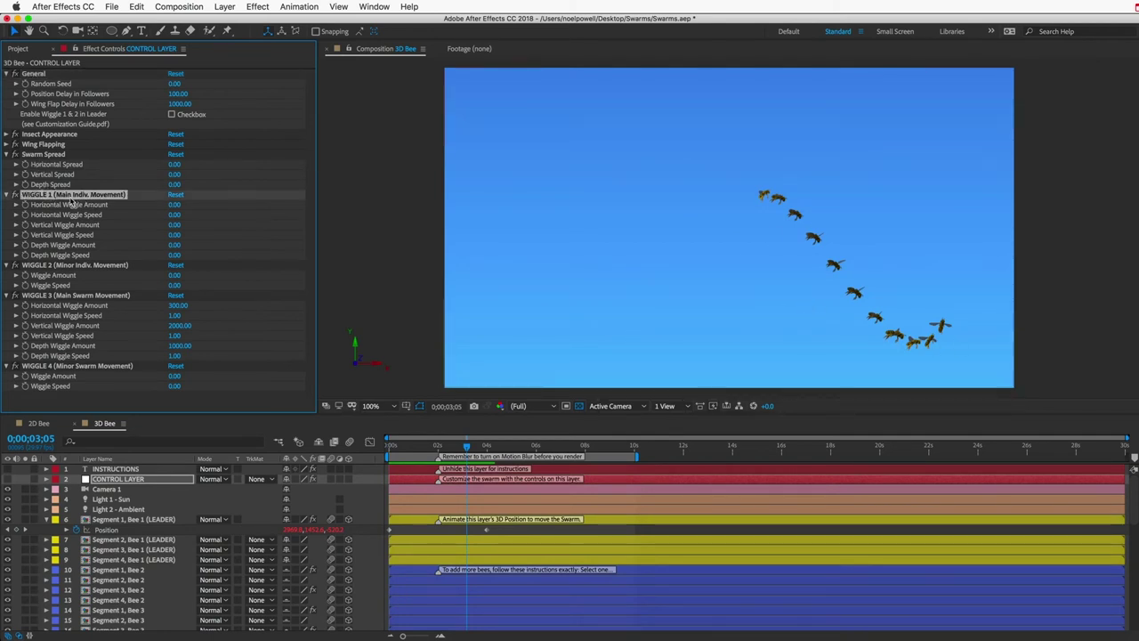
{"action": "left_click", "coordinate": [48, 265]}
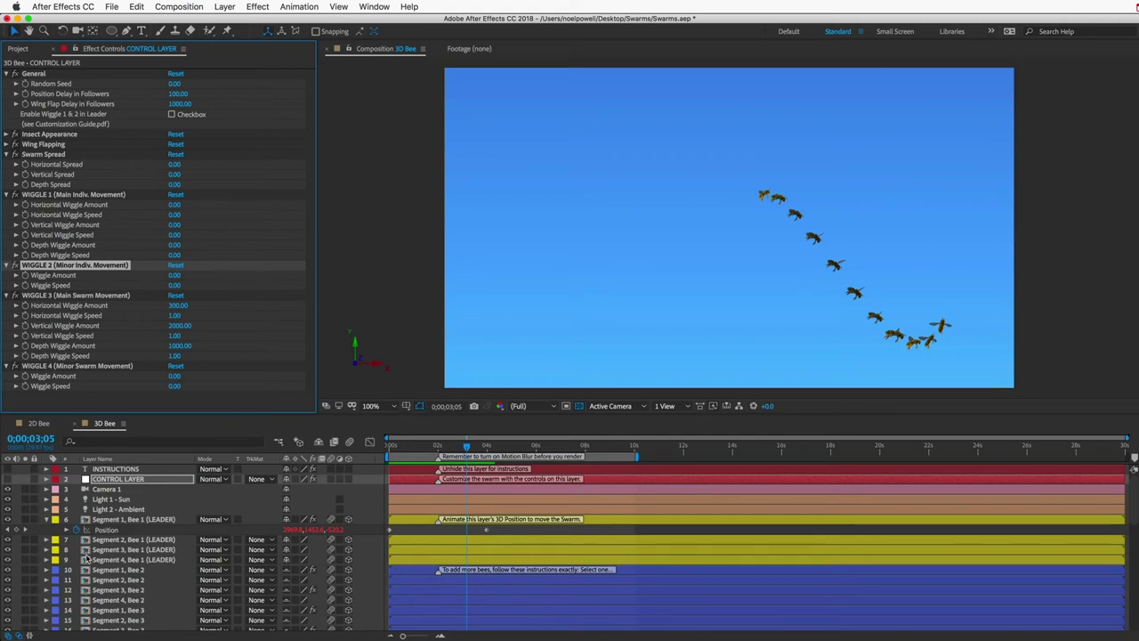
{"action": "scroll", "coordinate": [131, 554], "scroll_direction": "down", "scroll_amount": 3}
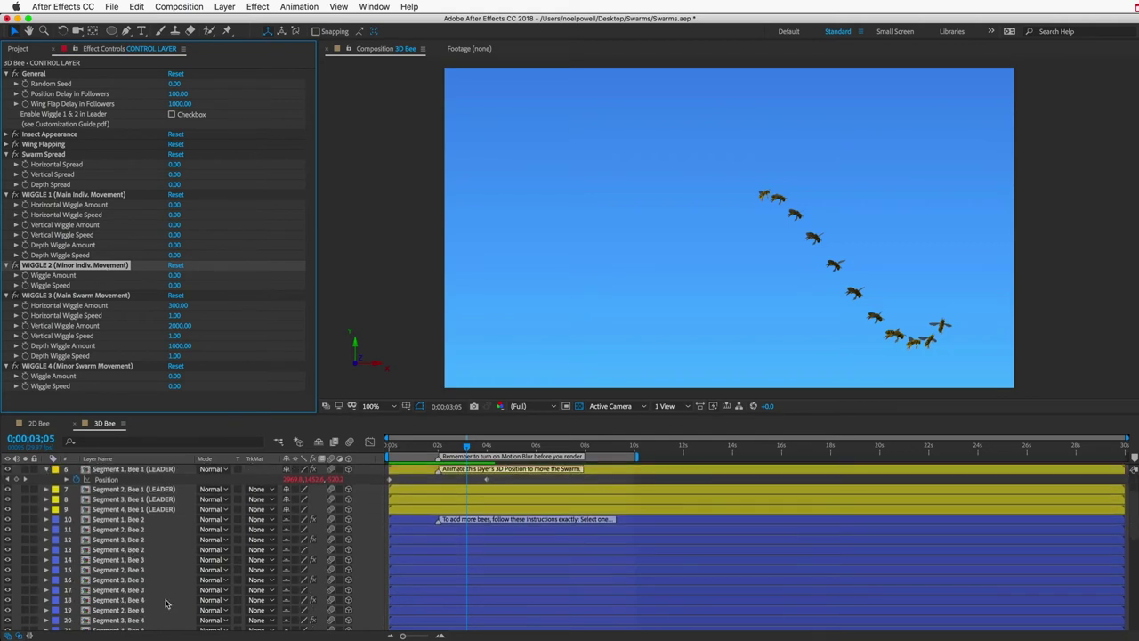
{"action": "scroll", "coordinate": [135, 561], "scroll_direction": "up", "scroll_amount": 3}
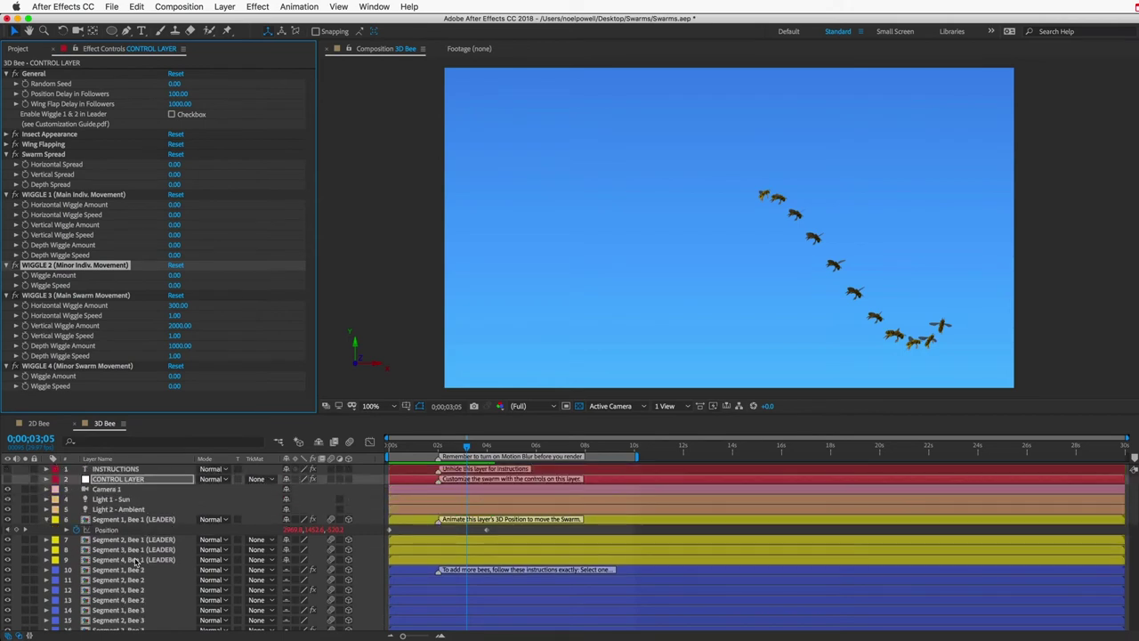
{"action": "left_click", "coordinate": [174, 205]}
{"action": "type", "text": "5"}
{"action": "key", "text": "Tab"}
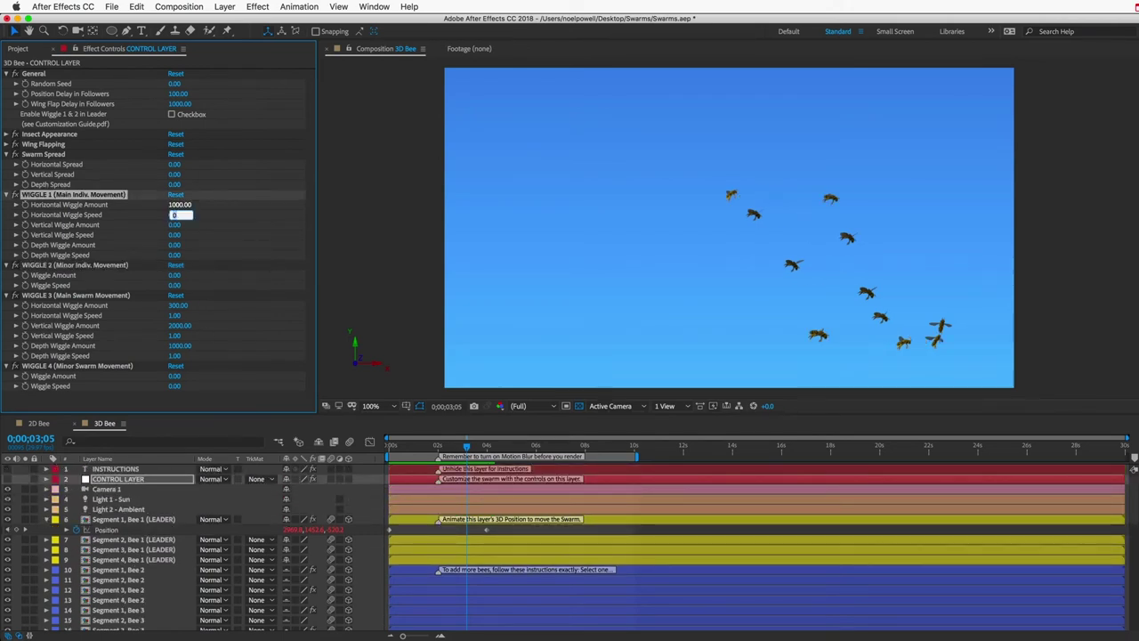
{"action": "type", "text": ".5"}
{"action": "key", "text": "Tab"}
{"action": "type", "text": "1000"}
{"action": "key", "text": "Tab"}
{"action": "type", "text": ".5"}
{"action": "key", "text": "Tab"}
{"action": "type", "text": "1000"}
{"action": "key", "text": "Tab"}
{"action": "type", "text": ".5"}
{"action": "key", "text": "Return"}
{"action": "key", "text": "space"}
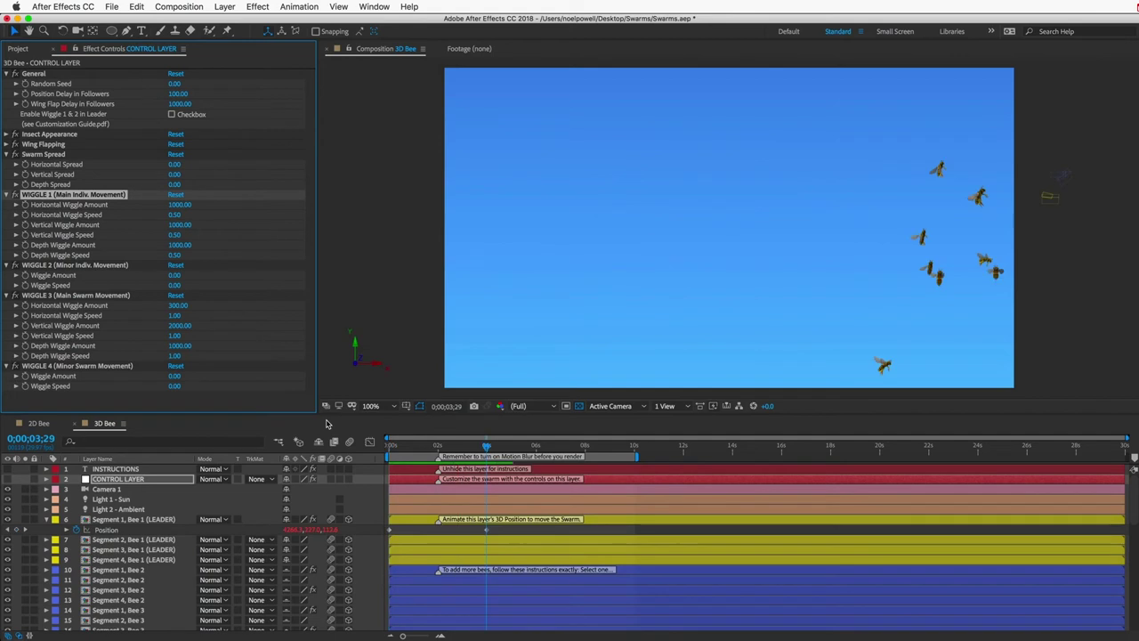
Set WIGGLE 2's Wiggle Amount to 150 and Wiggle Speed to 2, and preview the minor individual movement
{"action": "left_click", "coordinate": [175, 275]}
{"action": "type", "text": "150"}
{"action": "key", "text": "Tab"}
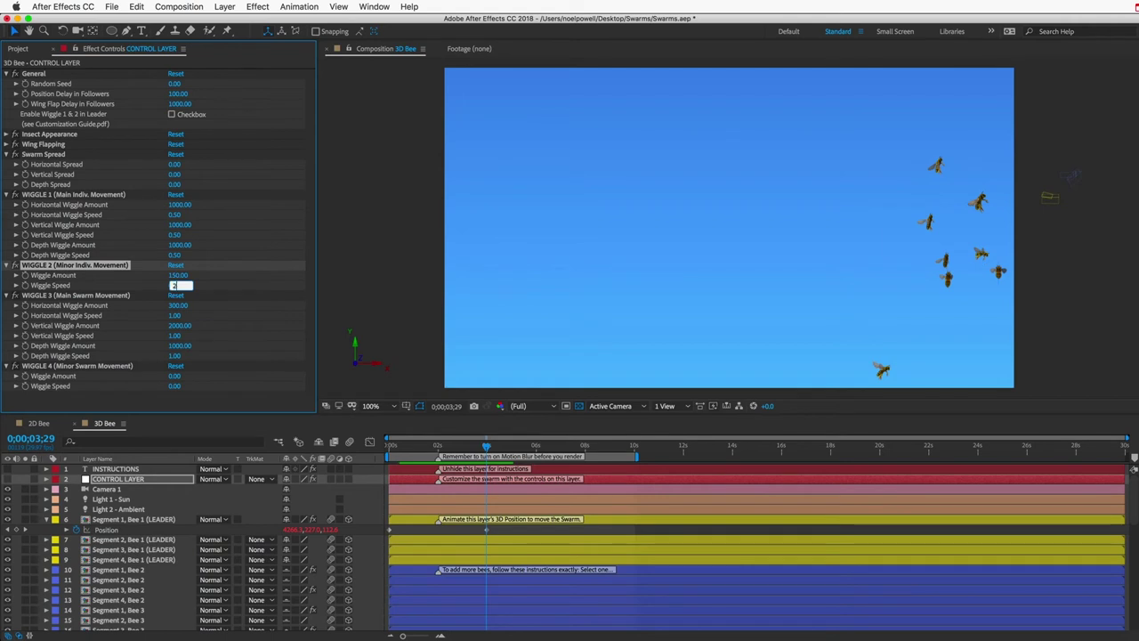
{"action": "key", "text": "Return"}
{"action": "key", "text": "space"}
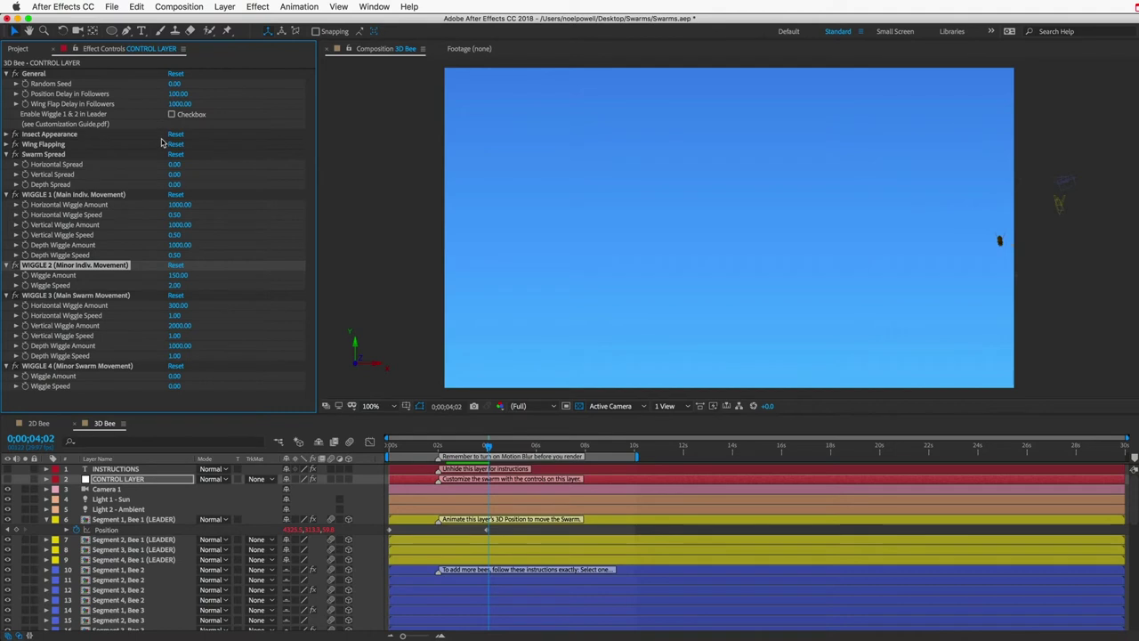
Shift the leader bee's starting Position keyframe at 0 s right to bring the swarm into frame, and preview the flight
{"action": "left_click_drag", "start_coordinate": [483, 454], "coordinate": [373, 447]}
{"action": "left_click", "coordinate": [293, 519]}
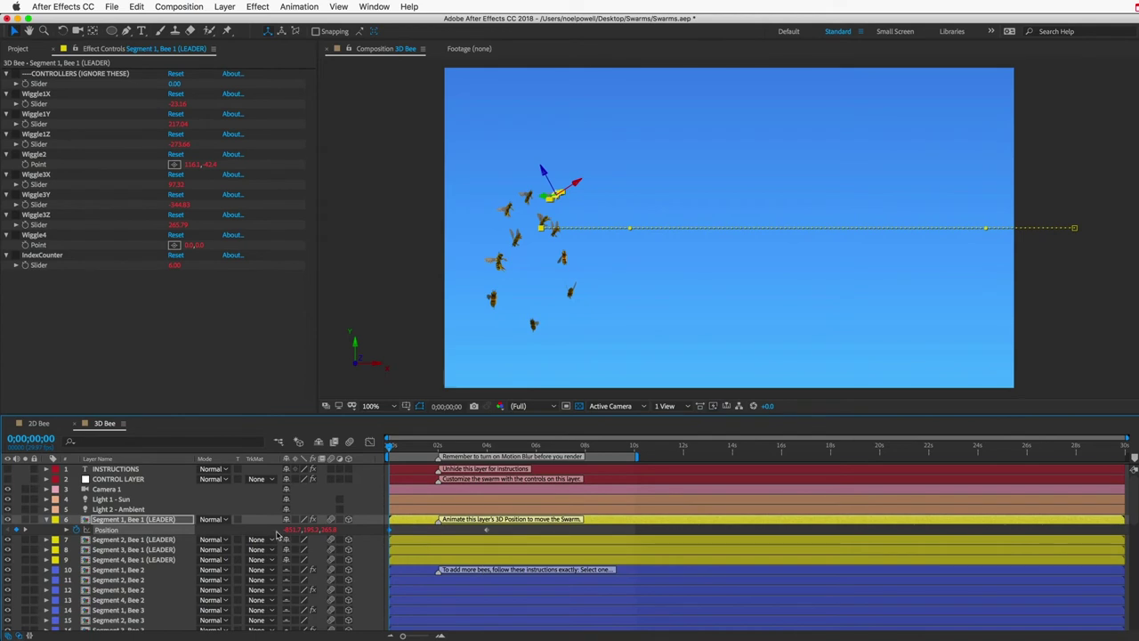
{"action": "left_click", "coordinate": [226, 532]}
{"action": "key", "text": "space"}
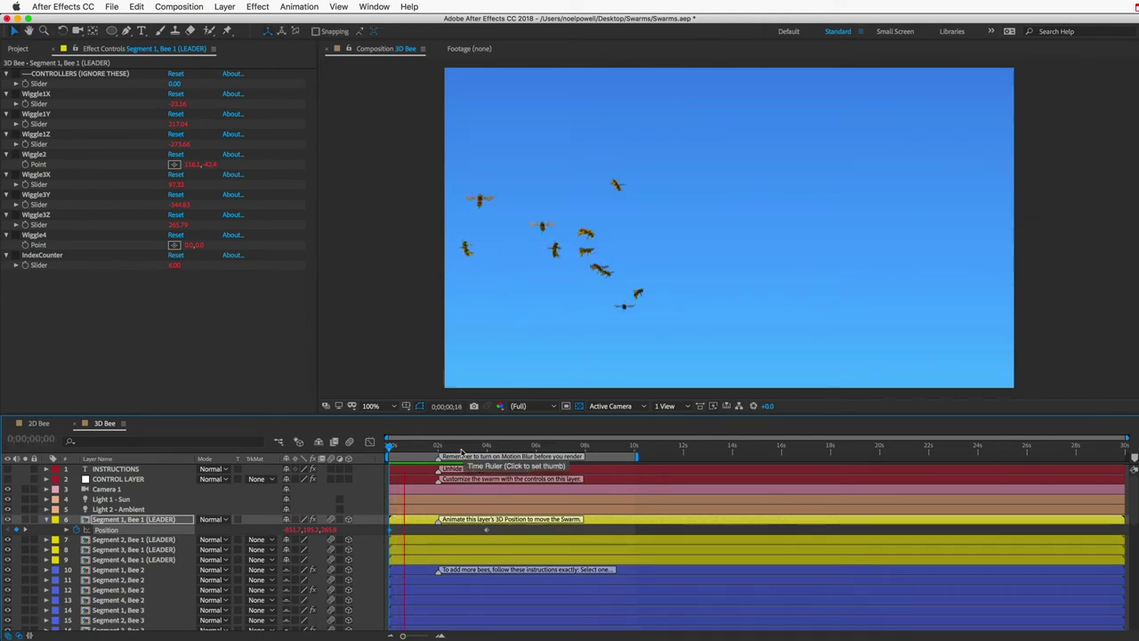
{"action": "key", "text": "space"}
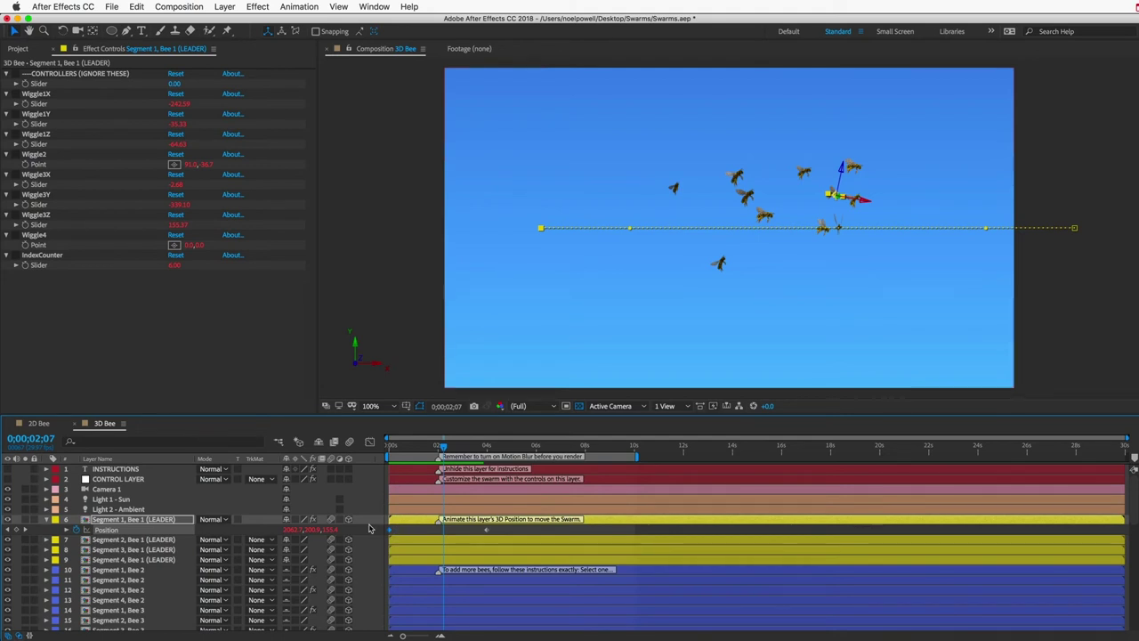
Set Position Delay in Followers to -118 on the CONTROL LAYER and preview the bees' flight from the start
{"action": "left_click", "coordinate": [146, 481]}
{"action": "left_click_drag", "start_coordinate": [177, 93], "coordinate": [37, 80]}
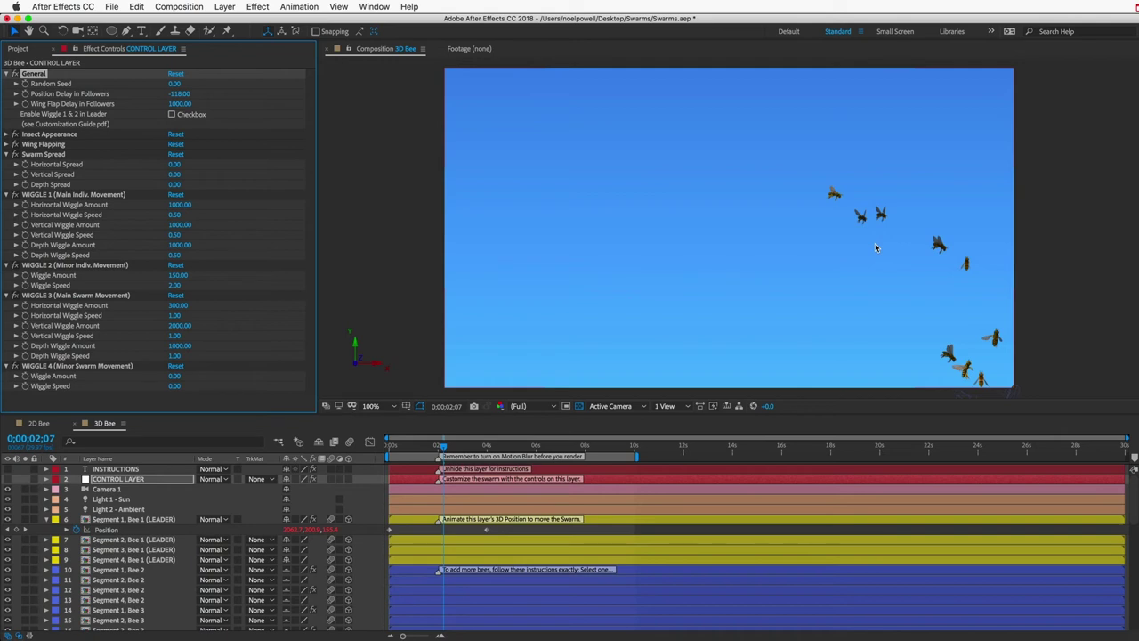
{"action": "left_click", "coordinate": [389, 447]}
{"action": "key", "text": "space"}
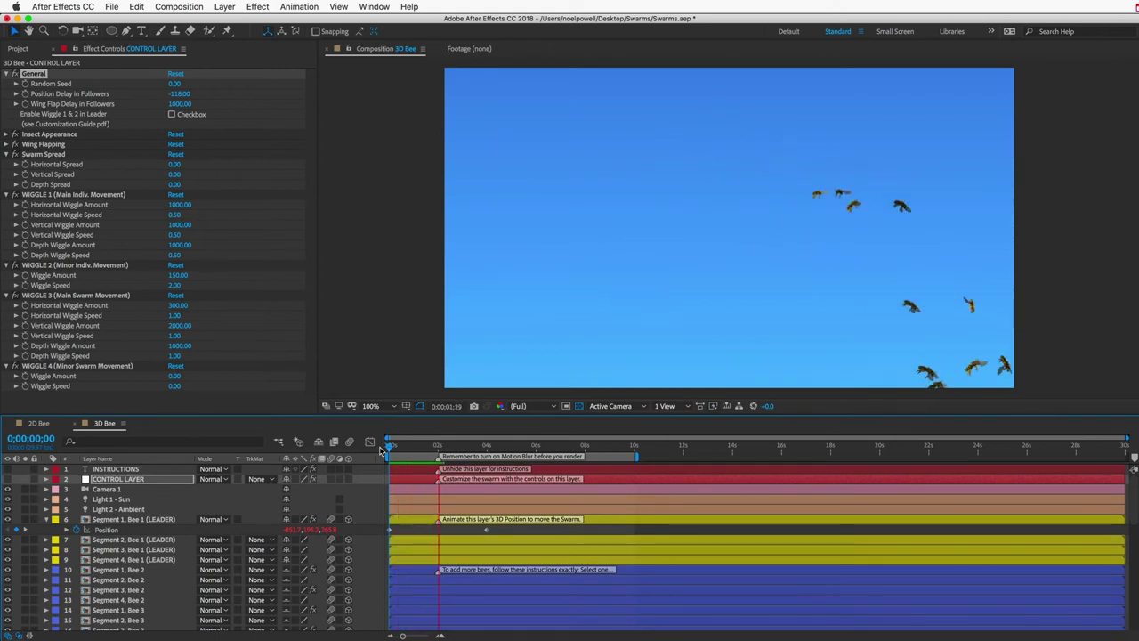
{"action": "key", "text": "space"}
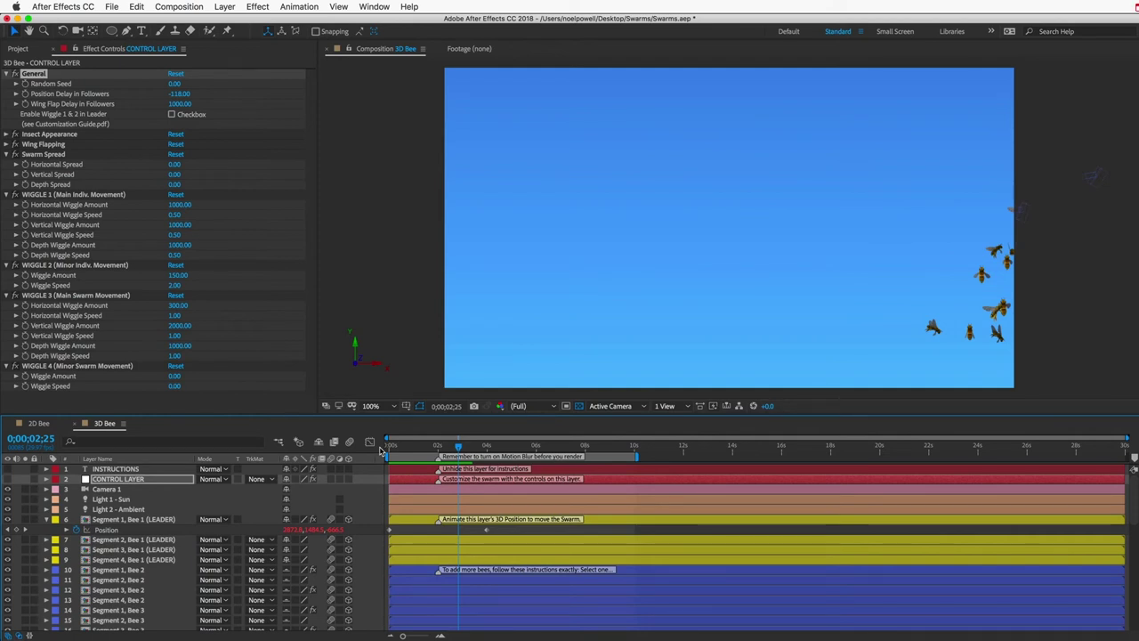
Enable Wiggle 1 & 2 in Leader in the General effect and preview the leader bee's flight from the start
{"action": "left_click", "coordinate": [63, 115]}
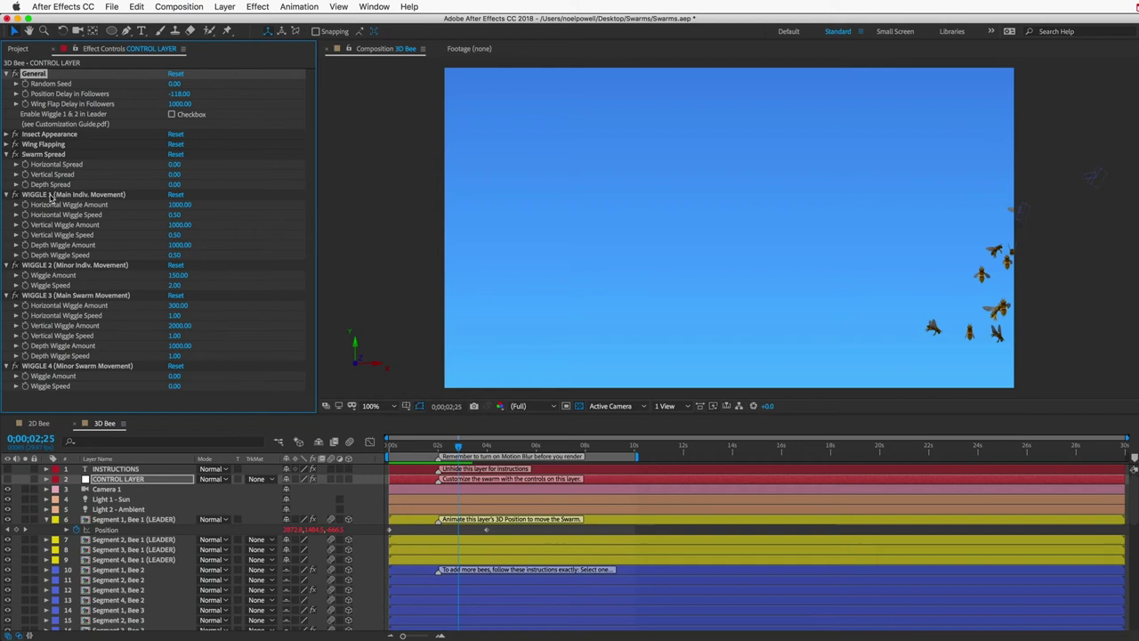
{"action": "left_click", "coordinate": [52, 195]}
{"action": "left_click", "coordinate": [41, 266]}
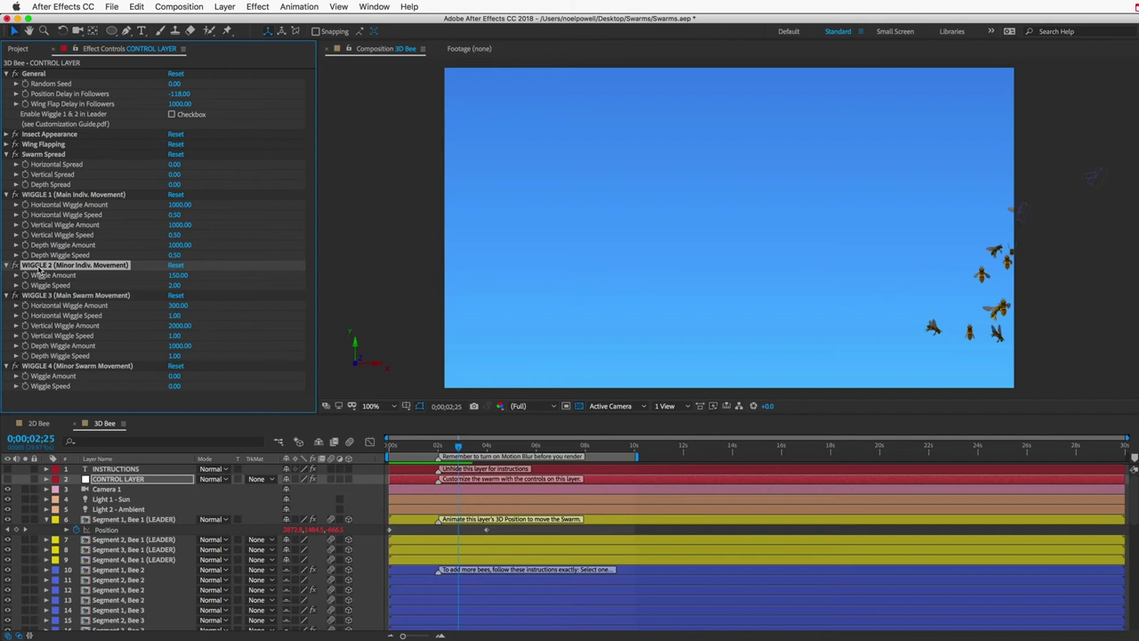
{"action": "left_click", "coordinate": [172, 113]}
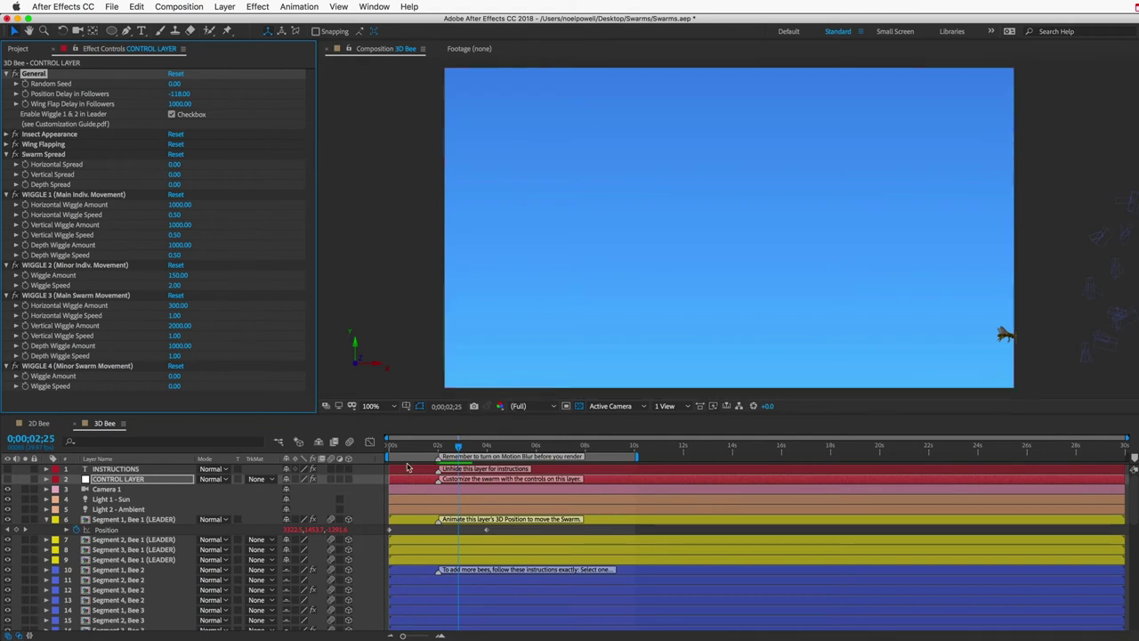
{"action": "key", "text": "Home"}
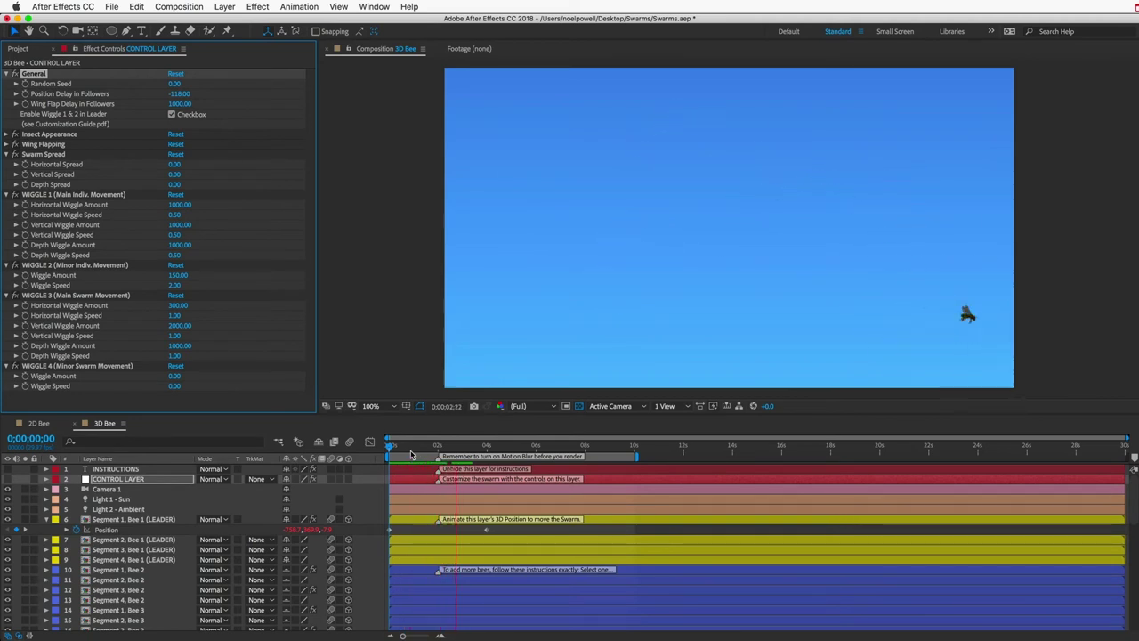
{"action": "key", "text": "Home"}
{"action": "key", "text": "space"}
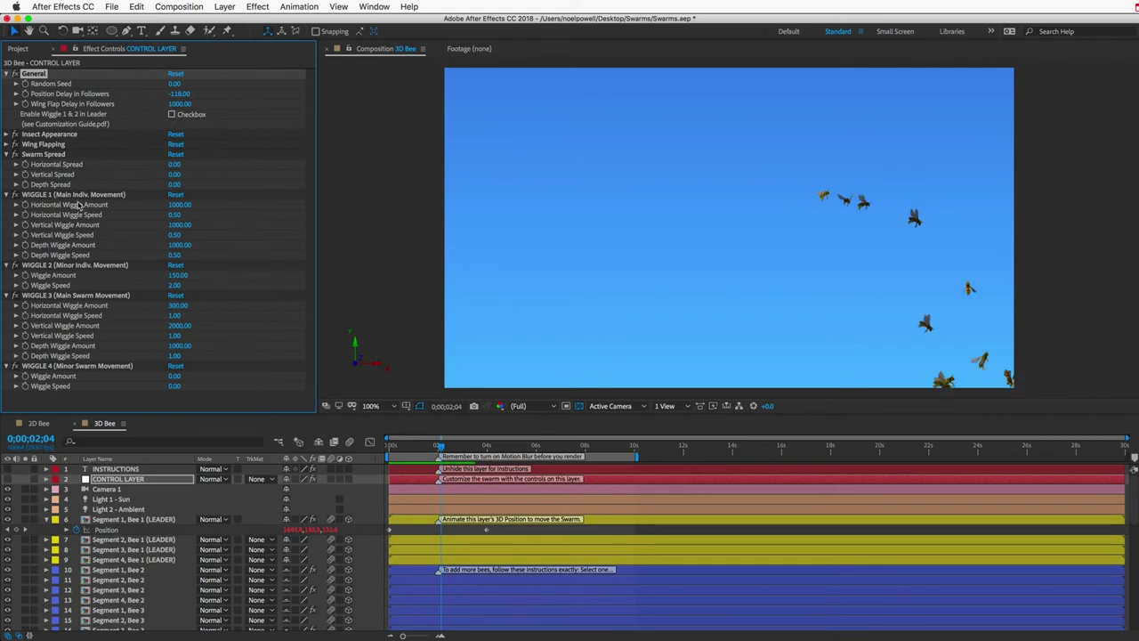
{"action": "left_click", "coordinate": [68, 195]}
{"action": "left_click", "coordinate": [48, 265]}
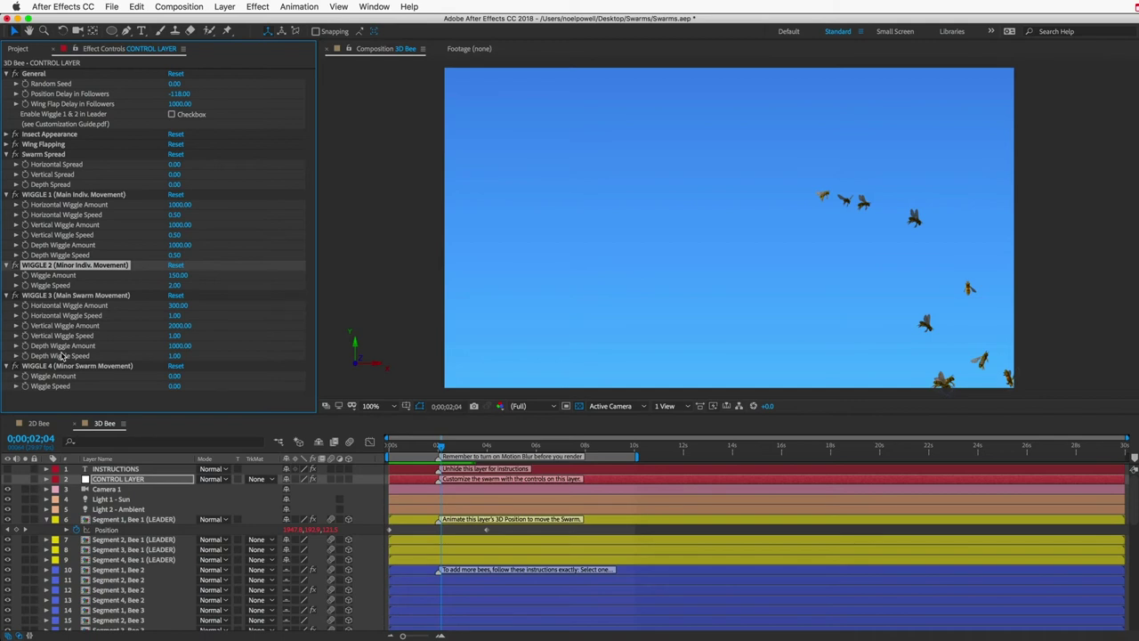
{"action": "left_click", "coordinate": [122, 520]}
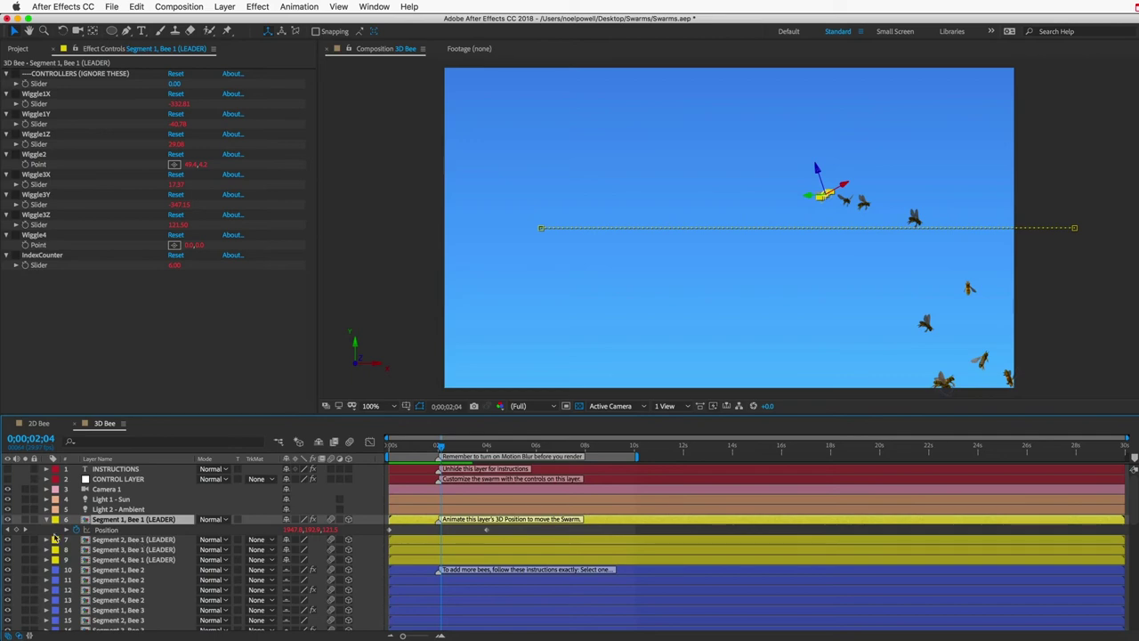
{"action": "left_click", "coordinate": [8, 560]}
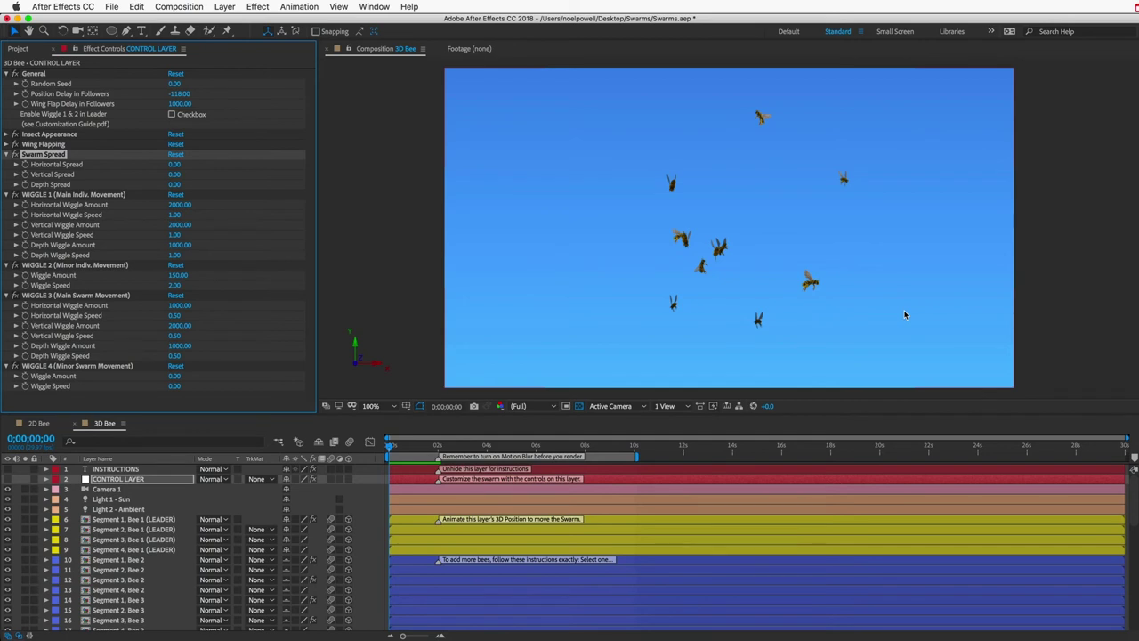
Hide the shy layers in the 3D Bee timeline and show them again
{"action": "left_click", "coordinate": [318, 442]}
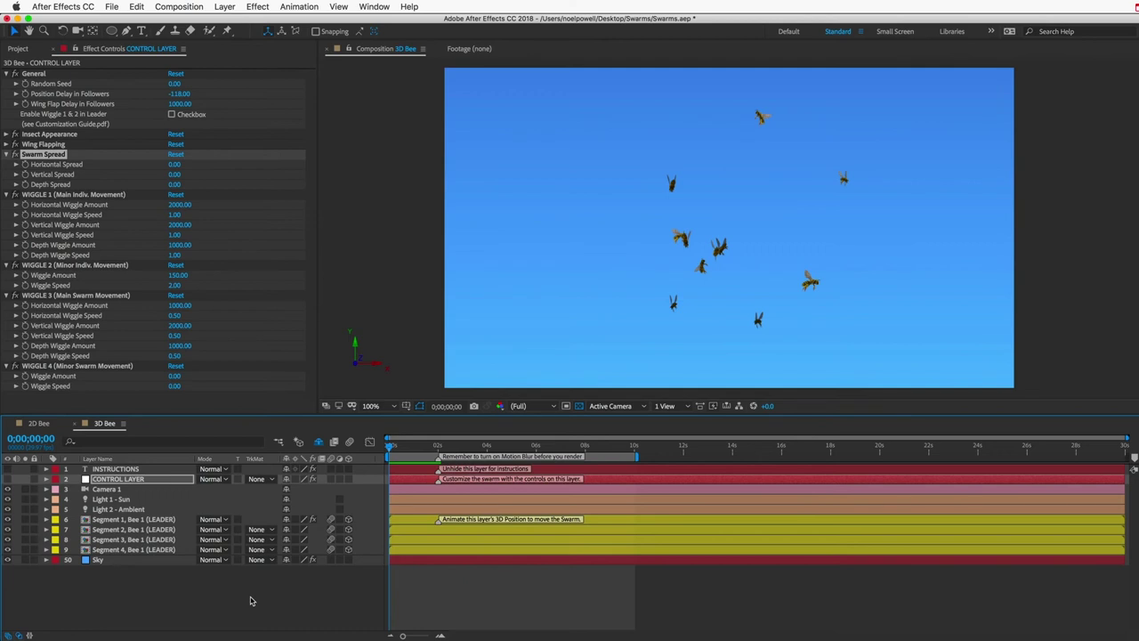
{"action": "left_click", "coordinate": [318, 442]}
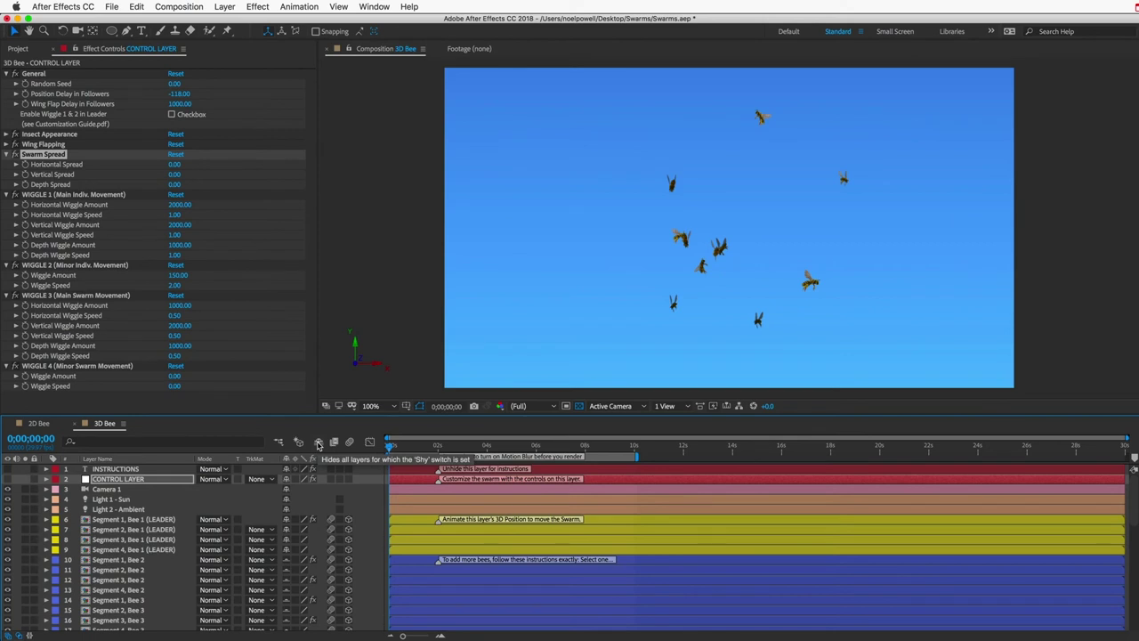
Turn on motion blur for the 3D Bee composition and check its Shutter Angle and Samples Per Frame settings without changing them
{"action": "left_click", "coordinate": [351, 444]}
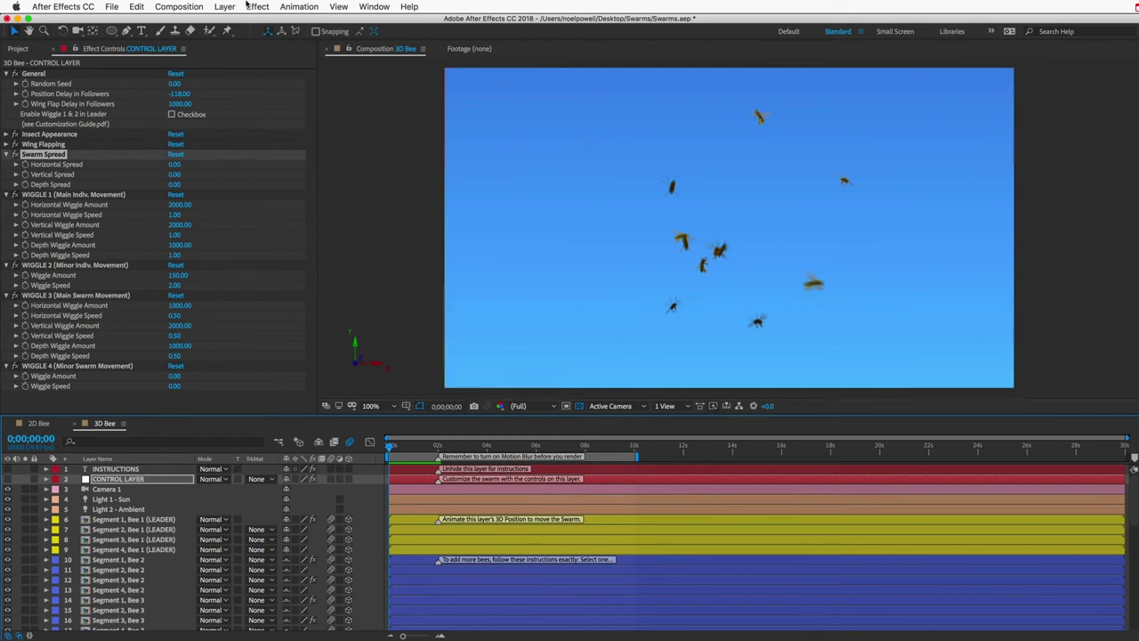
{"action": "left_click", "coordinate": [192, 10]}
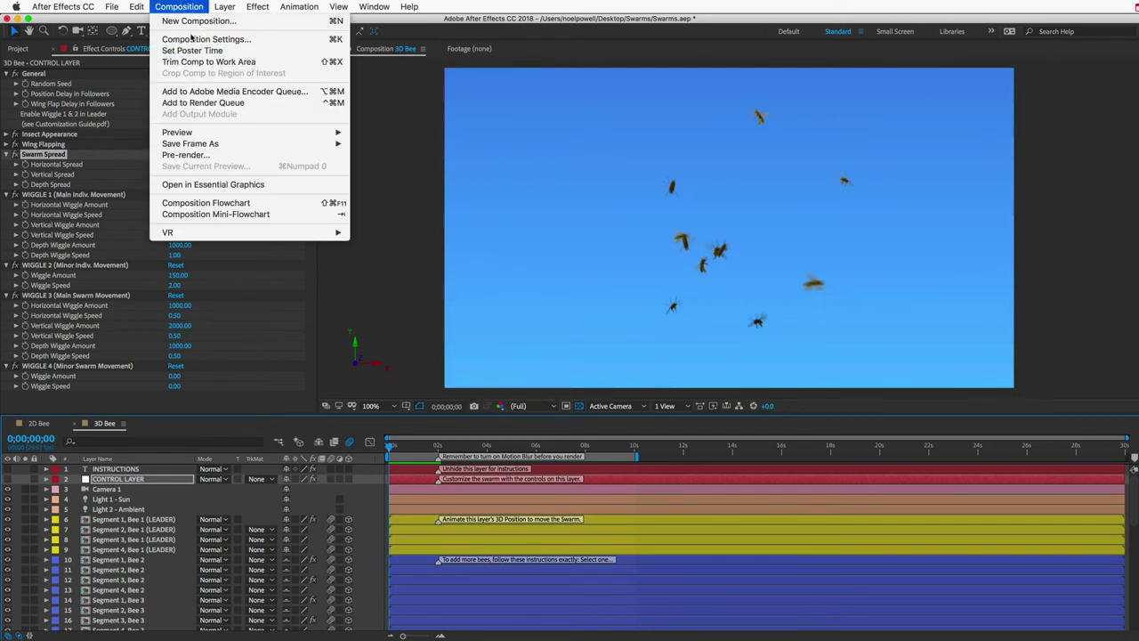
{"action": "left_click", "coordinate": [192, 39]}
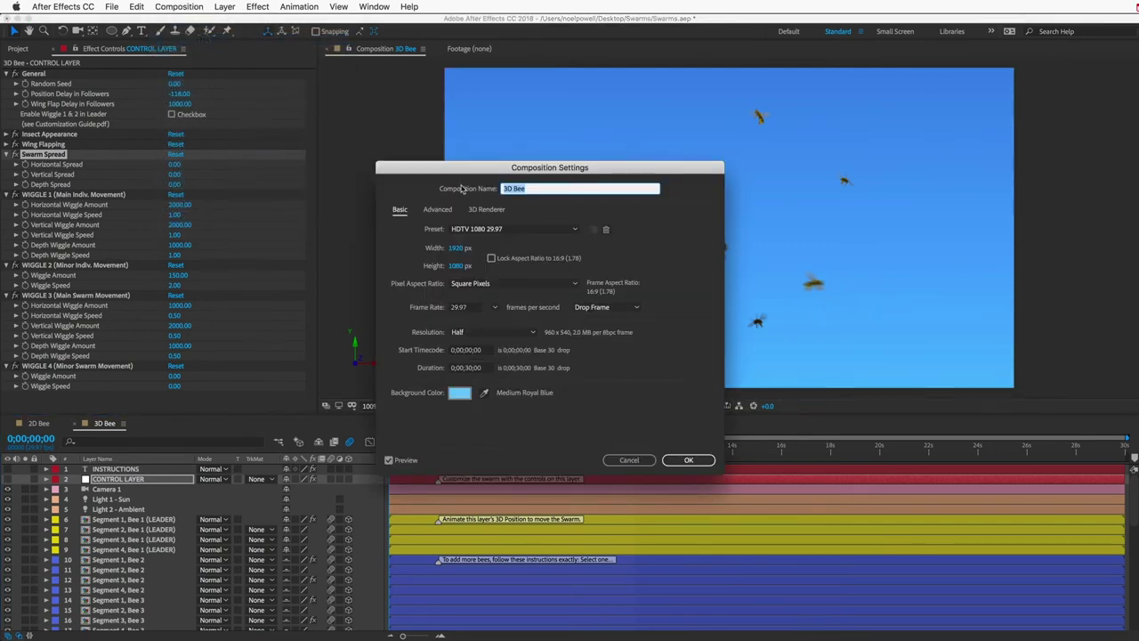
{"action": "left_click", "coordinate": [437, 210]}
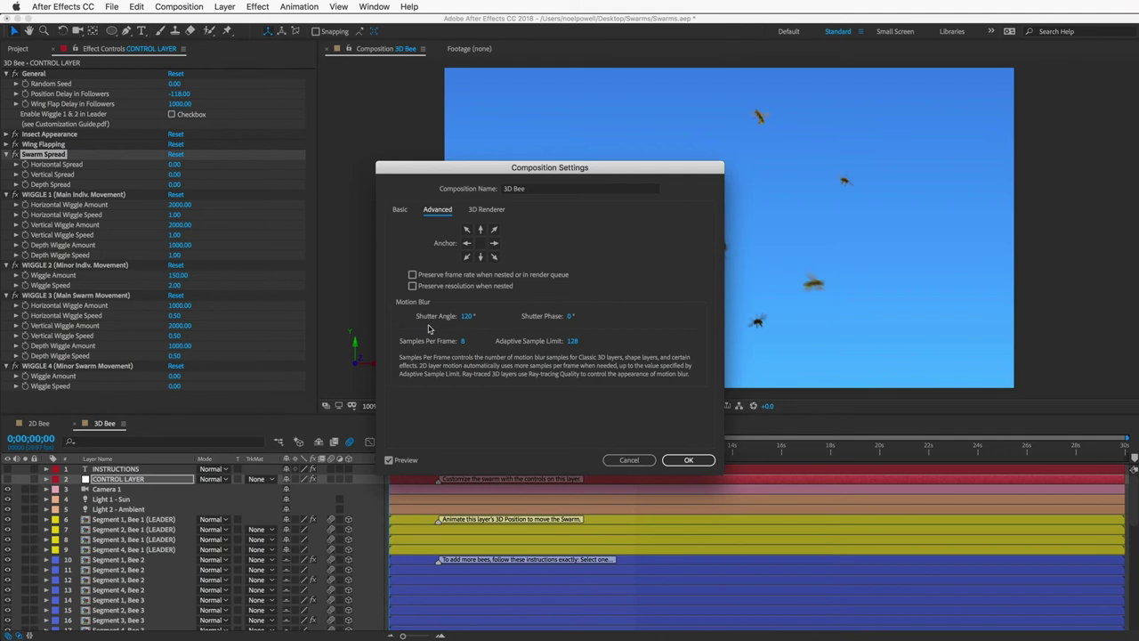
{"action": "left_click", "coordinate": [642, 460]}
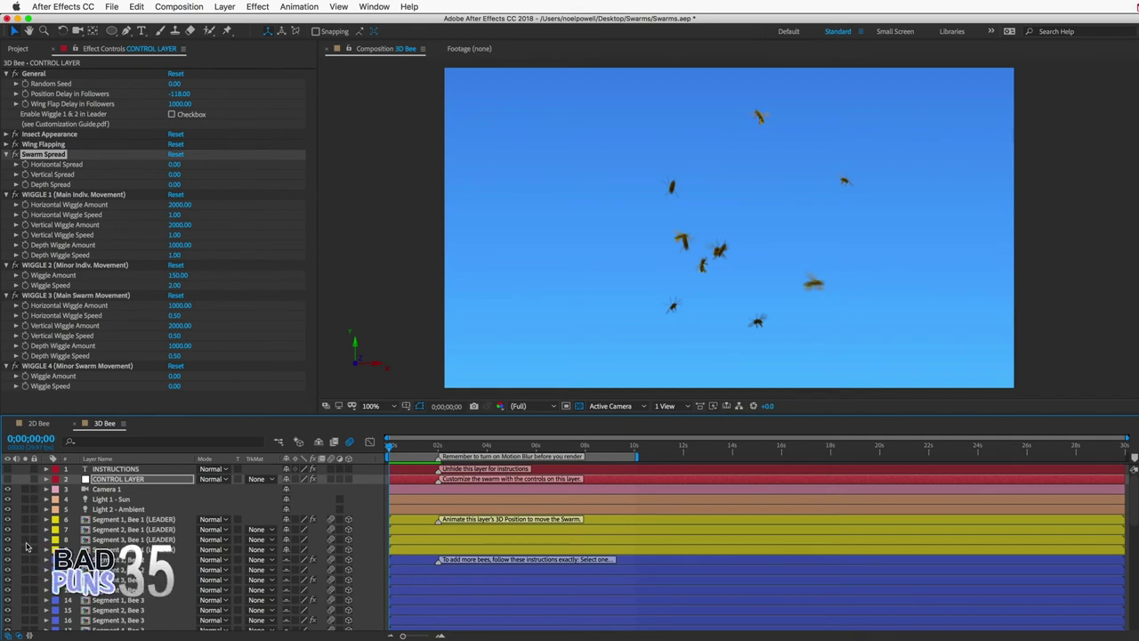
Reveal the Position property of the Segment 1, Bee 3 layer to examine its expression-driven values
{"action": "left_click_drag", "start_coordinate": [27, 523], "coordinate": [26, 591]}
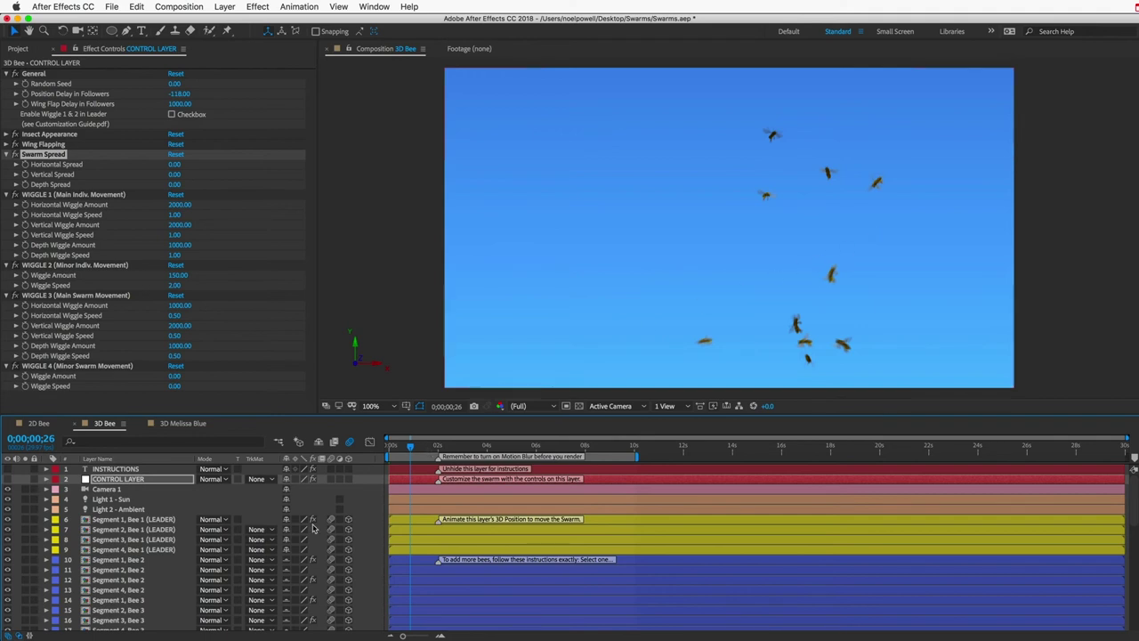
{"action": "left_click", "coordinate": [124, 601]}
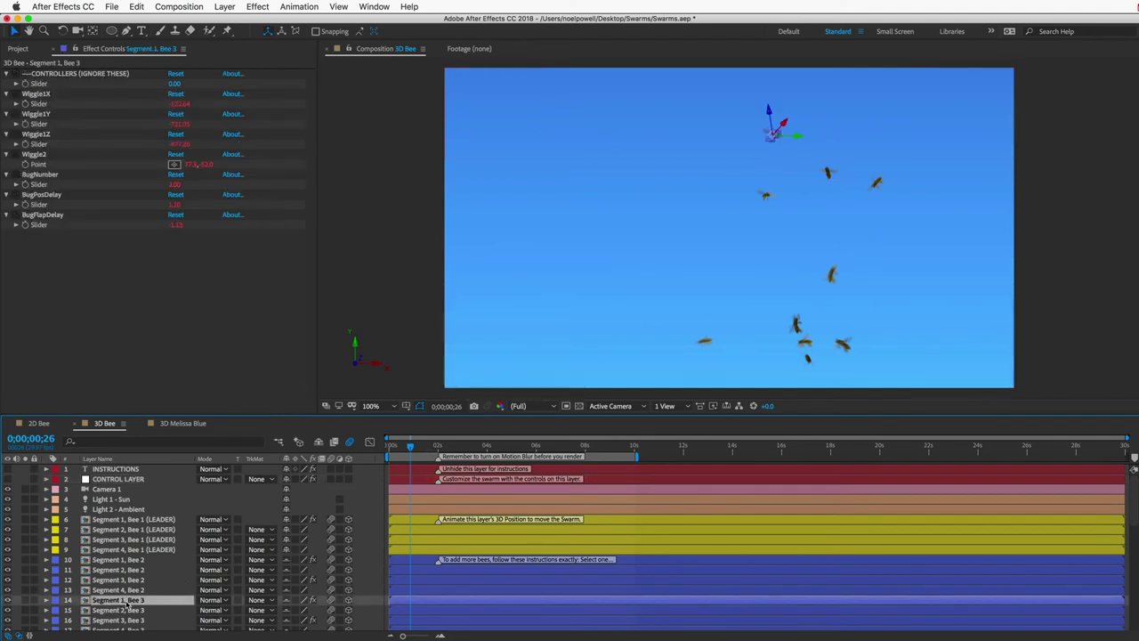
{"action": "key", "text": "p"}
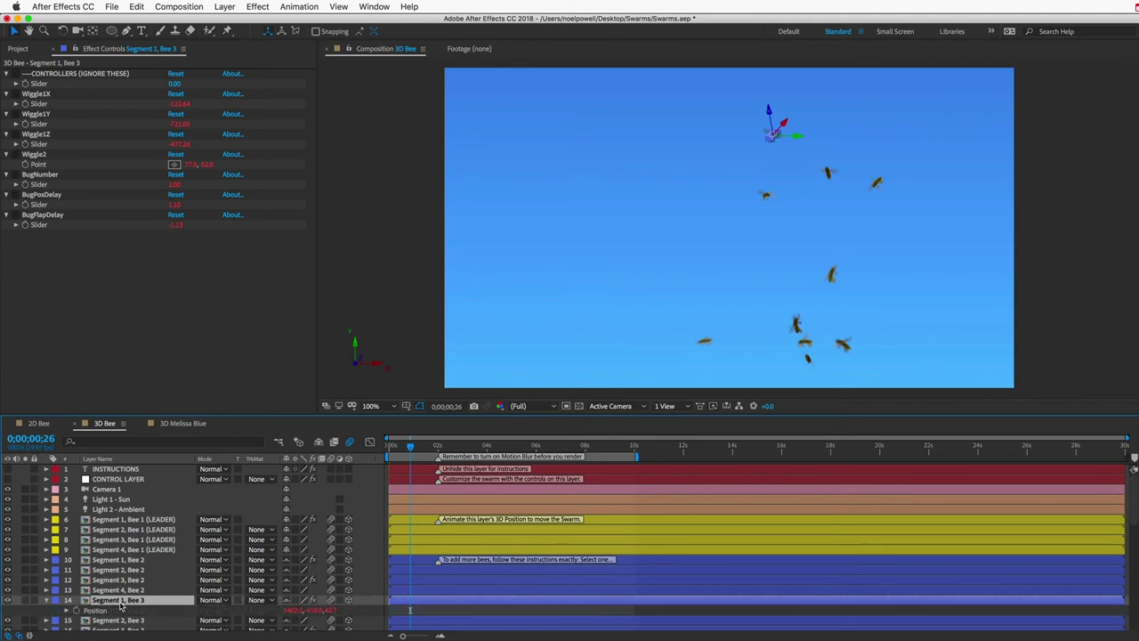
{"action": "left_click", "coordinate": [283, 612]}
{"action": "left_click_drag", "start_coordinate": [217, 612], "coordinate": [170, 615]}
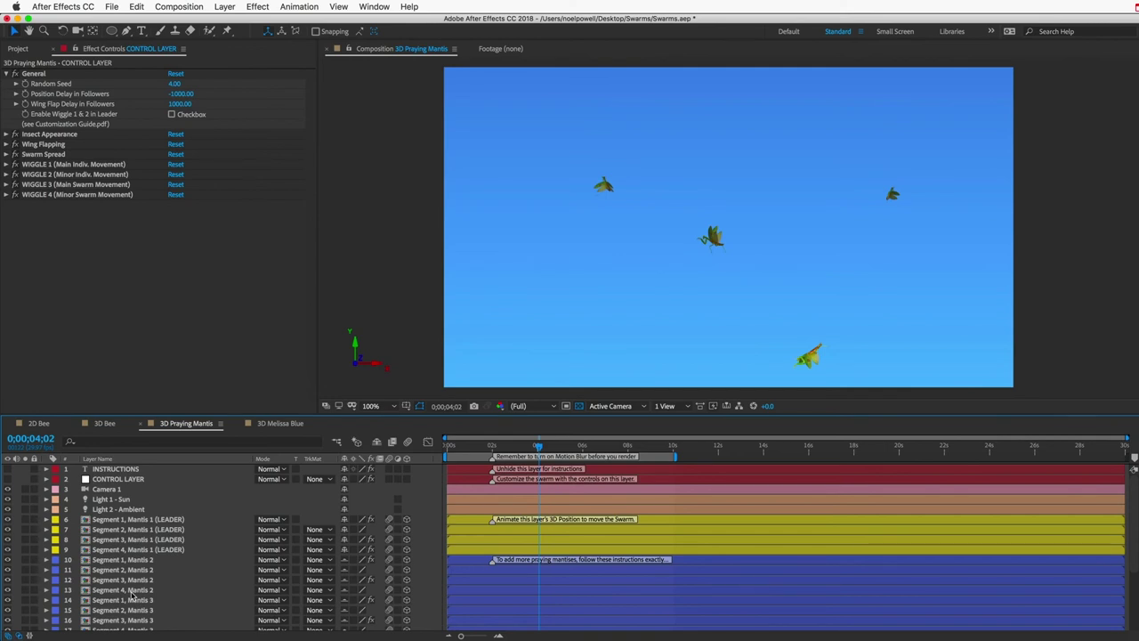
Rename the CONTROL LAYER in the 3D Praying Mantis composition as MANTIS CONTROL LAYER
{"action": "left_click", "coordinate": [127, 480]}
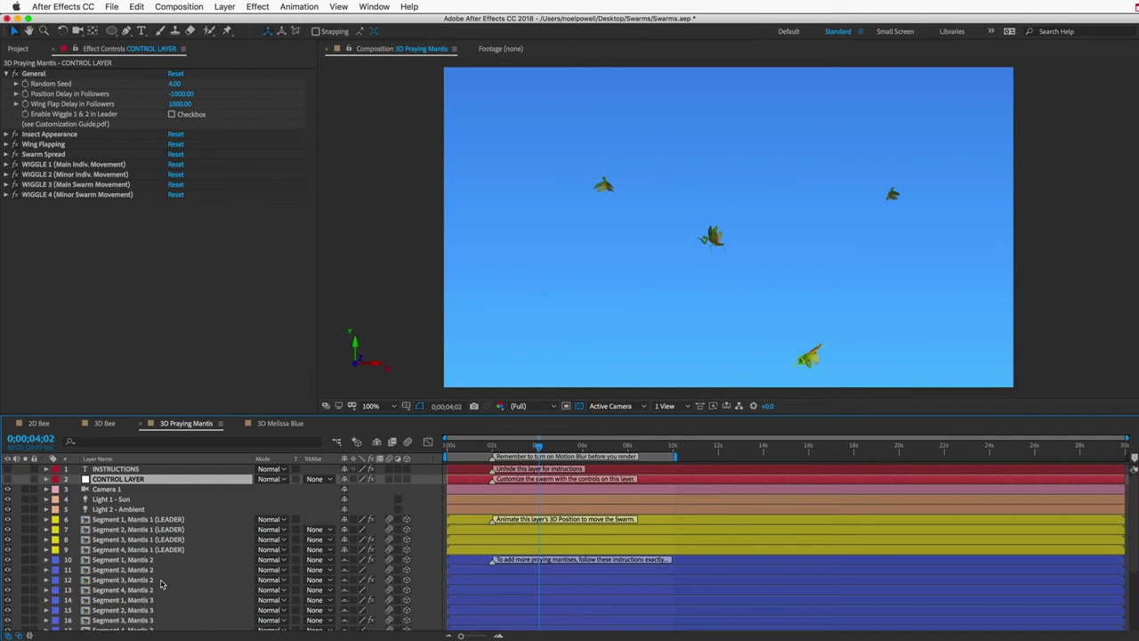
{"action": "key", "text": "Return"}
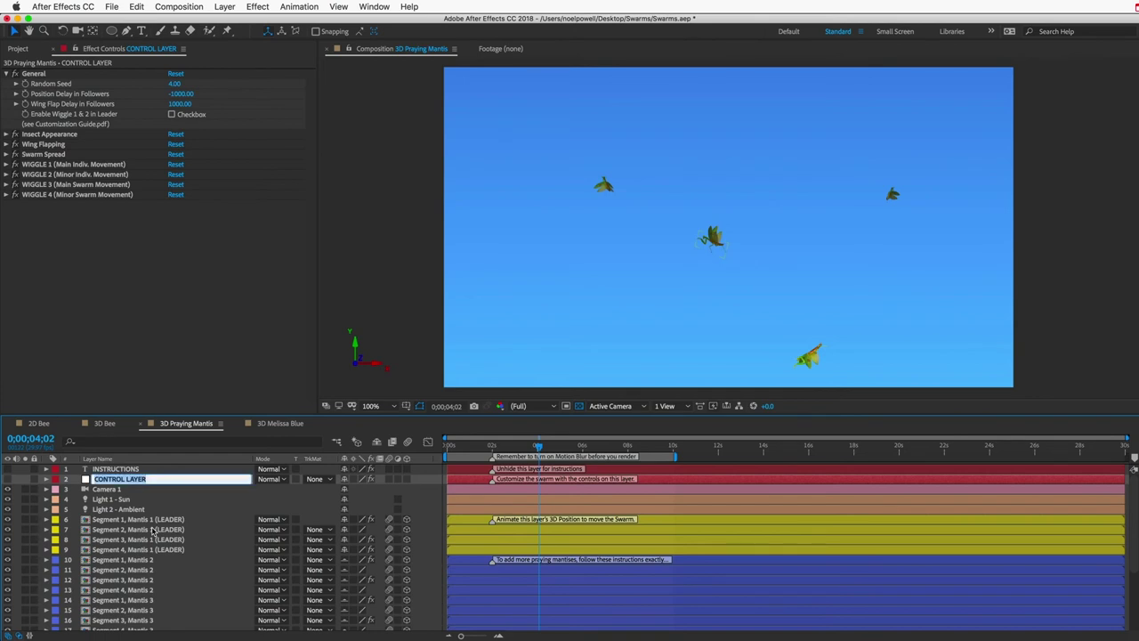
{"action": "key", "text": "Home"}
{"action": "type", "text": "MANTIS"}
{"action": "key", "text": "Return"}
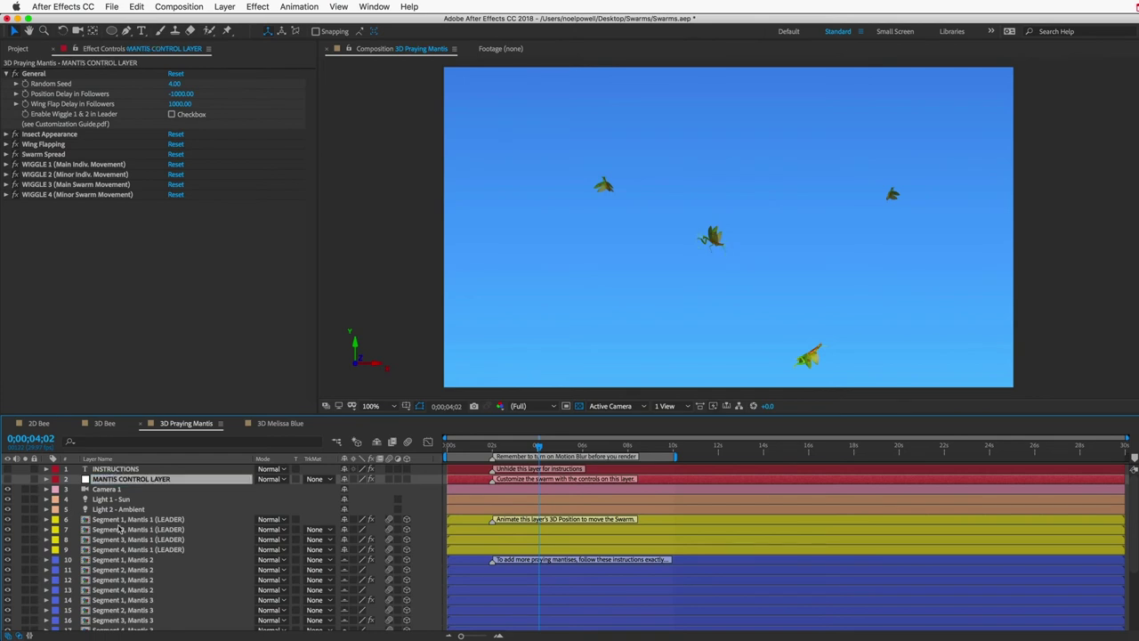
Select MANTIS CONTROL LAYER through Segment 4, Mantis 5, and in 3D Melissa Blue select the Sky and Segment 4, Butterfly 5 layers
{"action": "scroll", "coordinate": [130, 559], "scroll_direction": "down", "scroll_amount": 5}
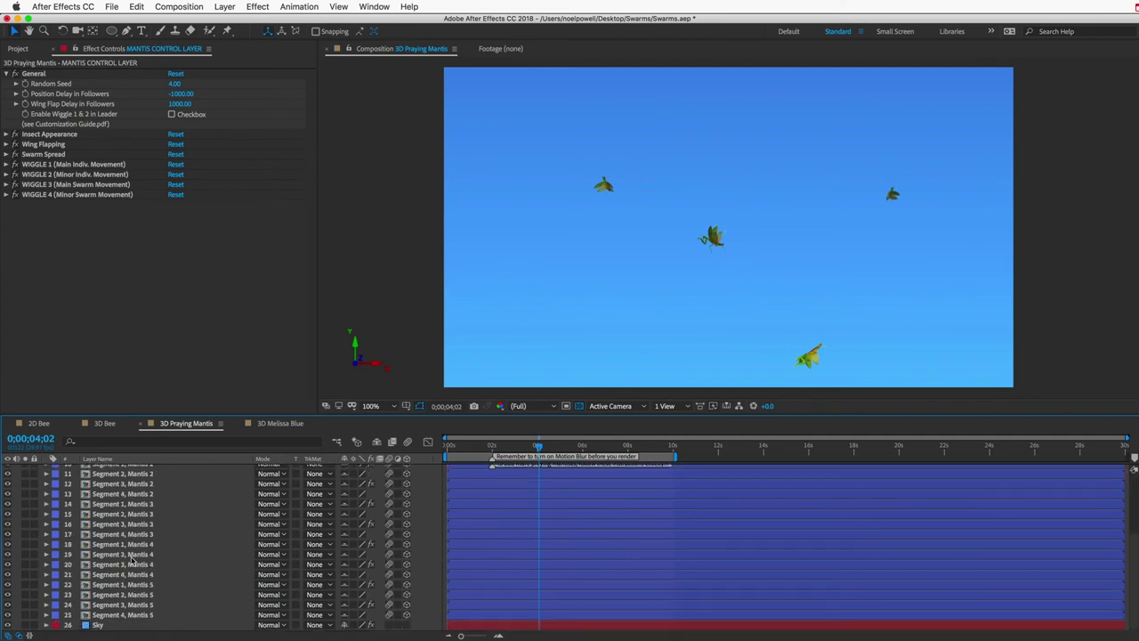
{"action": "left_click", "coordinate": [153, 612], "text": "shift"}
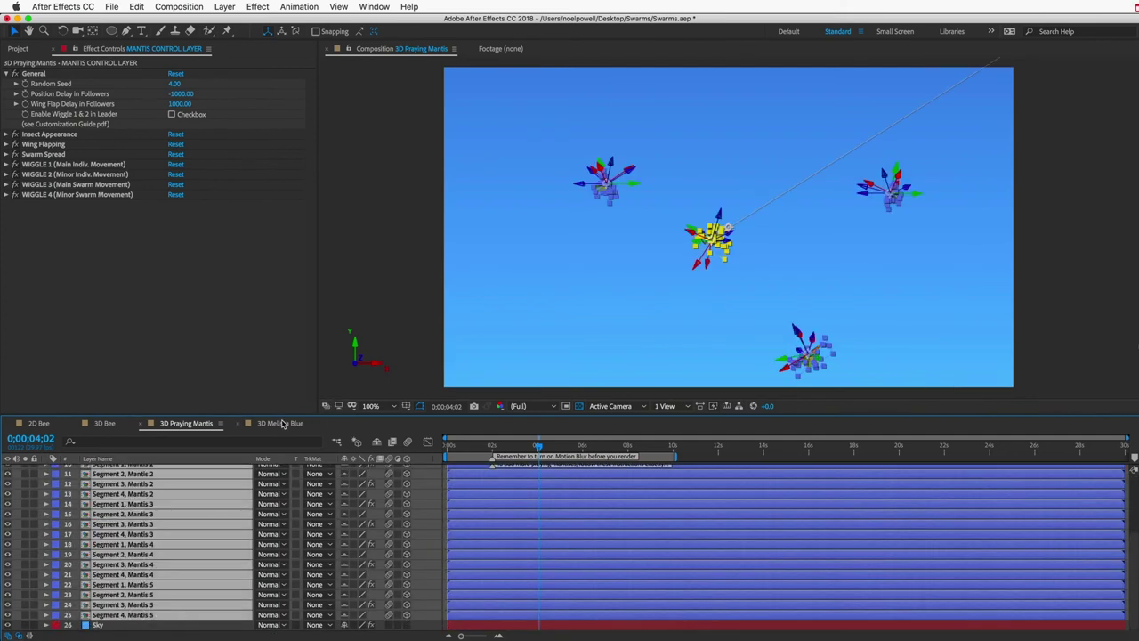
{"action": "left_click", "coordinate": [284, 422]}
{"action": "scroll", "coordinate": [129, 569], "scroll_direction": "down", "scroll_amount": 5}
{"action": "left_click", "coordinate": [126, 625]}
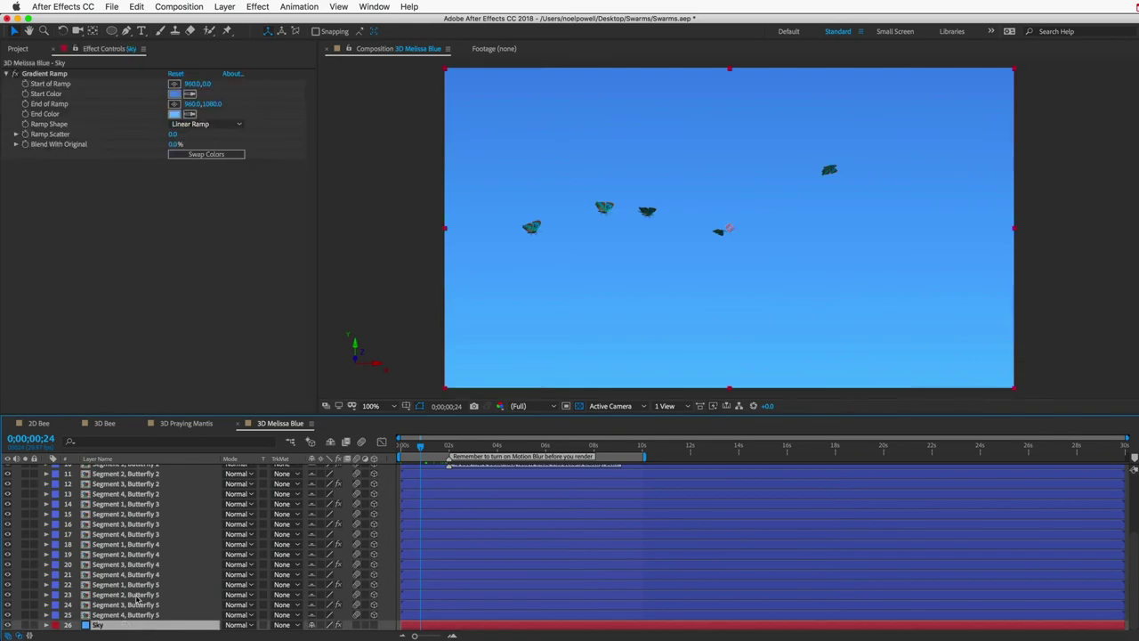
{"action": "left_click", "coordinate": [153, 614], "text": "shift"}
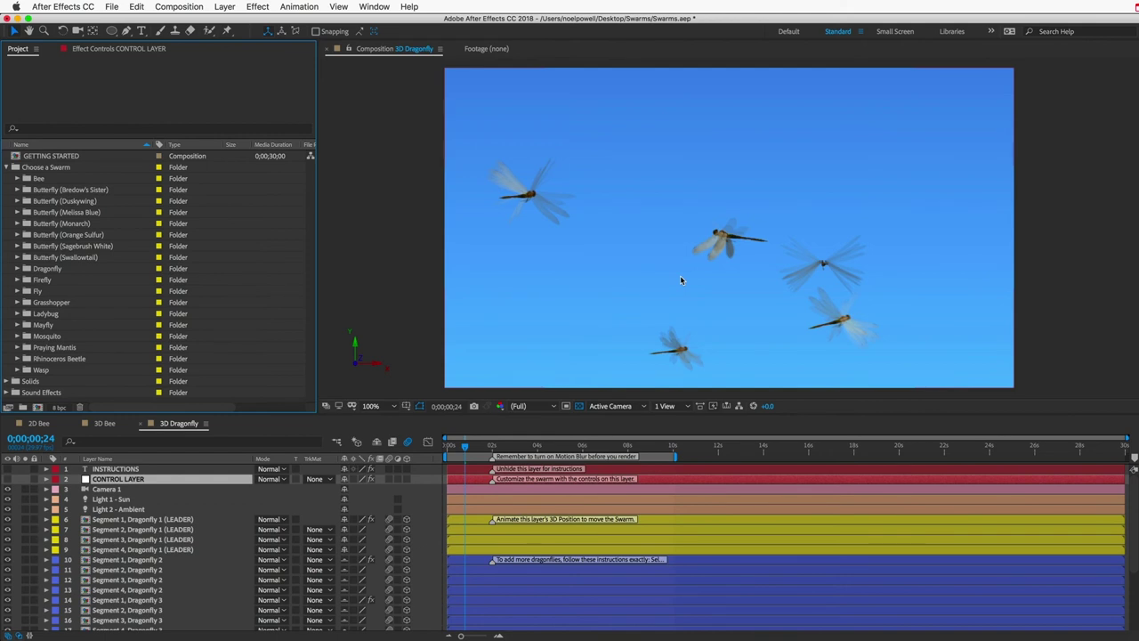
Move Light 1 - Sun in the 3D Dragonfly composition to position 2870, -390, -5000
{"action": "left_click", "coordinate": [113, 499]}
{"action": "left_click", "coordinate": [125, 510]}
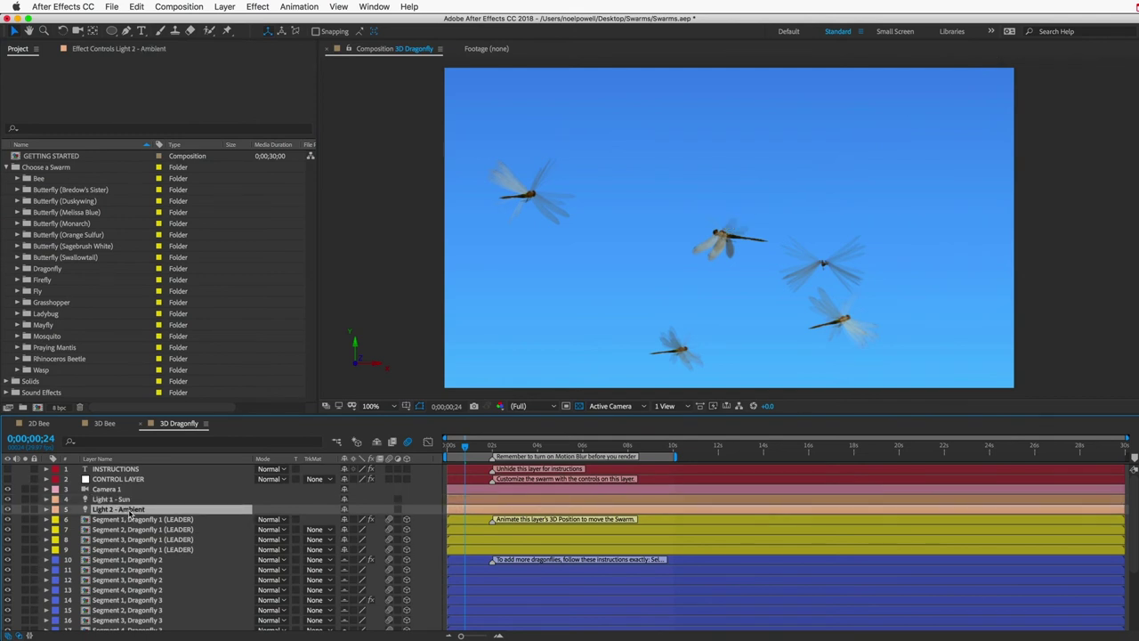
{"action": "left_click", "coordinate": [121, 499]}
{"action": "key", "text": "p"}
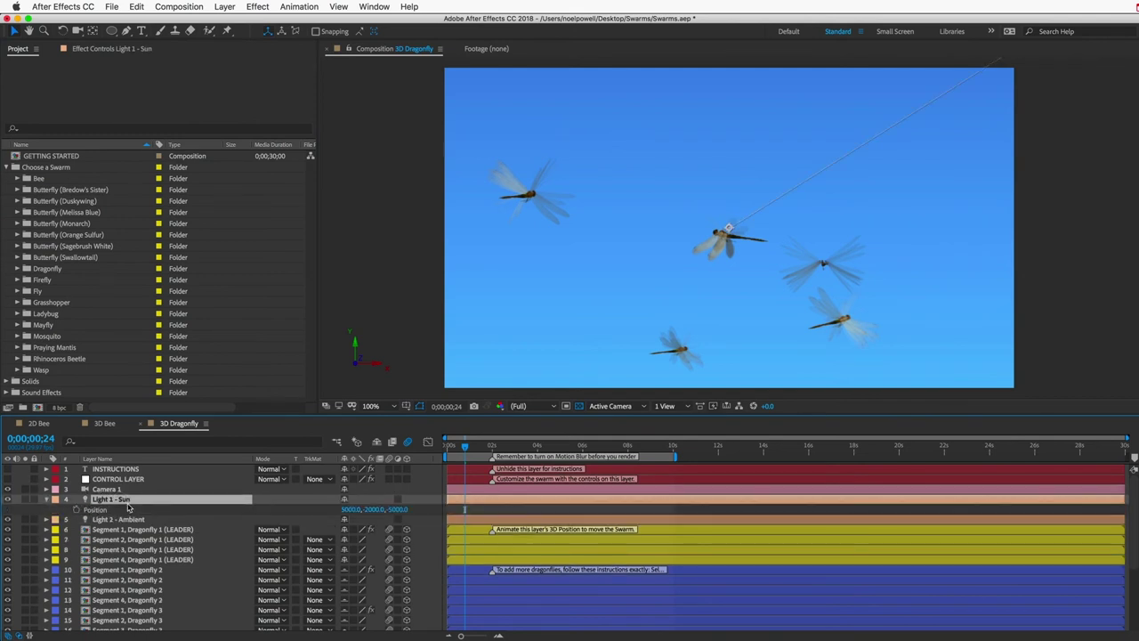
{"action": "left_click_drag", "start_coordinate": [343, 512], "coordinate": [230, 493]}
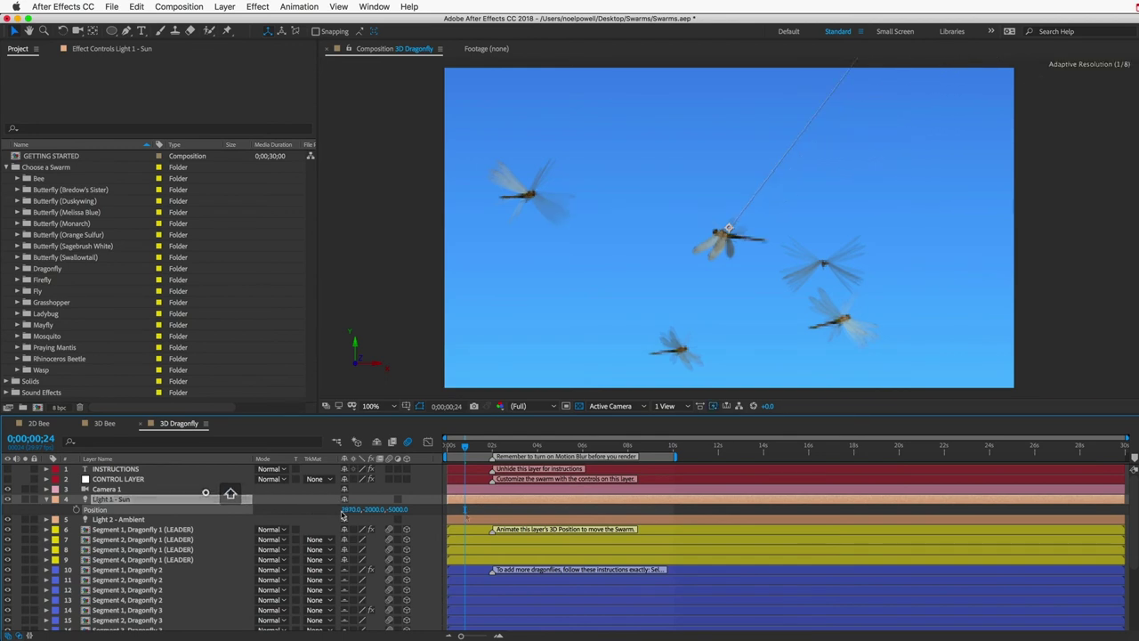
Set the intensity of Light 1 - Sun to 140% in its light settings
{"action": "double_click", "coordinate": [121, 500]}
{"action": "left_click_drag", "start_coordinate": [352, 267], "coordinate": [318, 270]}
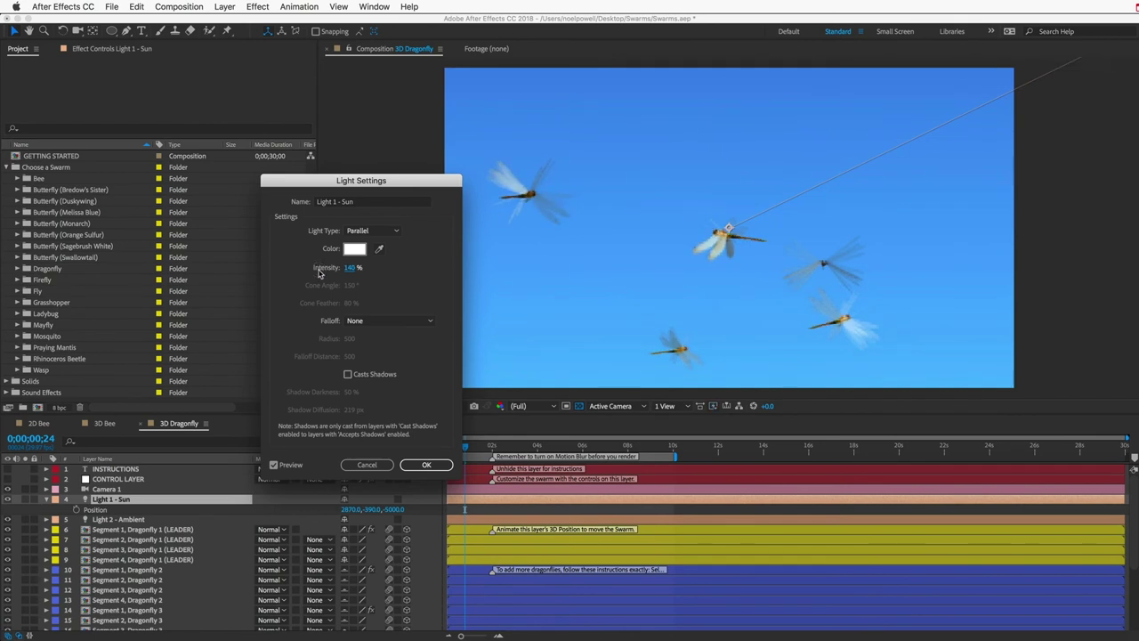
{"action": "left_click", "coordinate": [425, 465]}
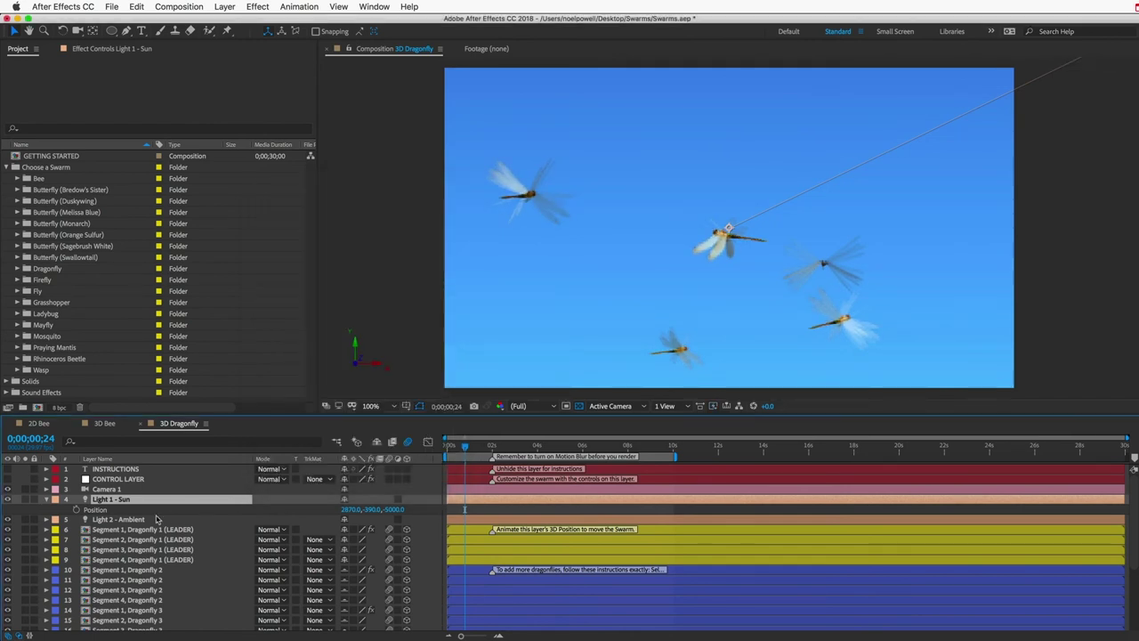
Set the intensity of Light 2 - Ambient to 80% and open its color for adjustment in the light settings
{"action": "left_click", "coordinate": [127, 521]}
{"action": "double_click", "coordinate": [105, 520]}
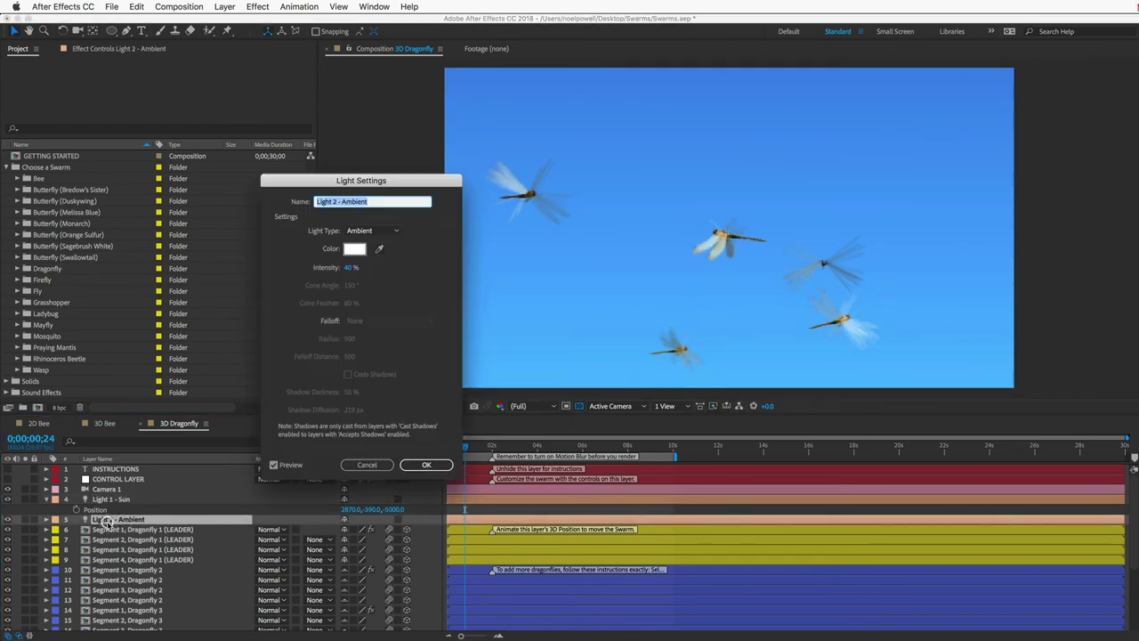
{"action": "left_click_drag", "start_coordinate": [352, 269], "coordinate": [386, 270]}
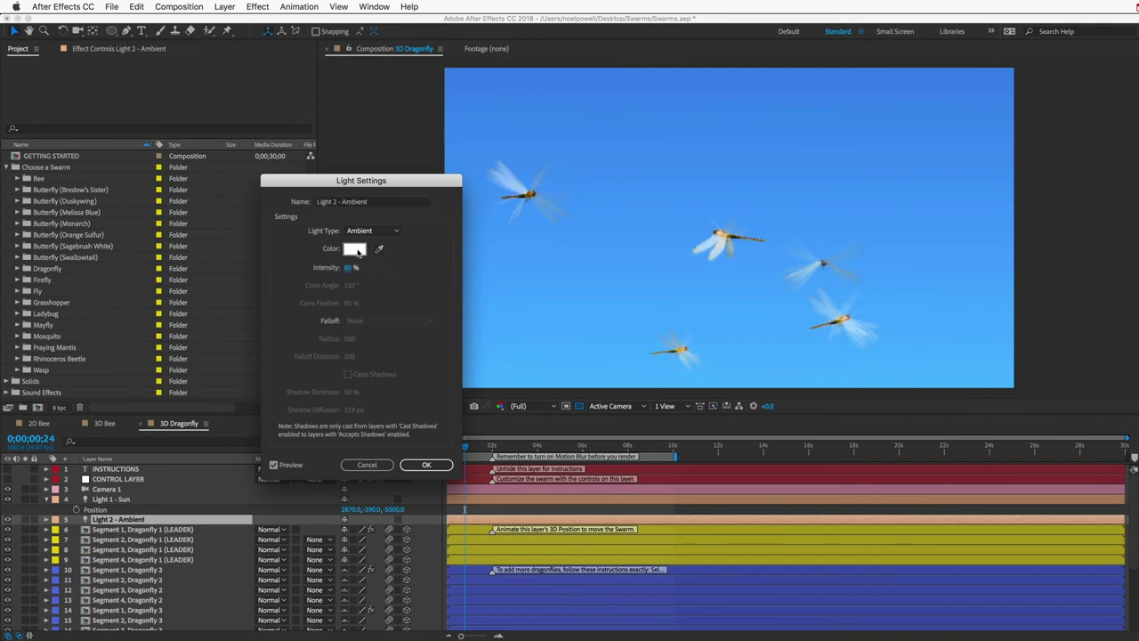
{"action": "left_click", "coordinate": [354, 248]}
{"action": "left_click_drag", "start_coordinate": [374, 451], "coordinate": [364, 437]}
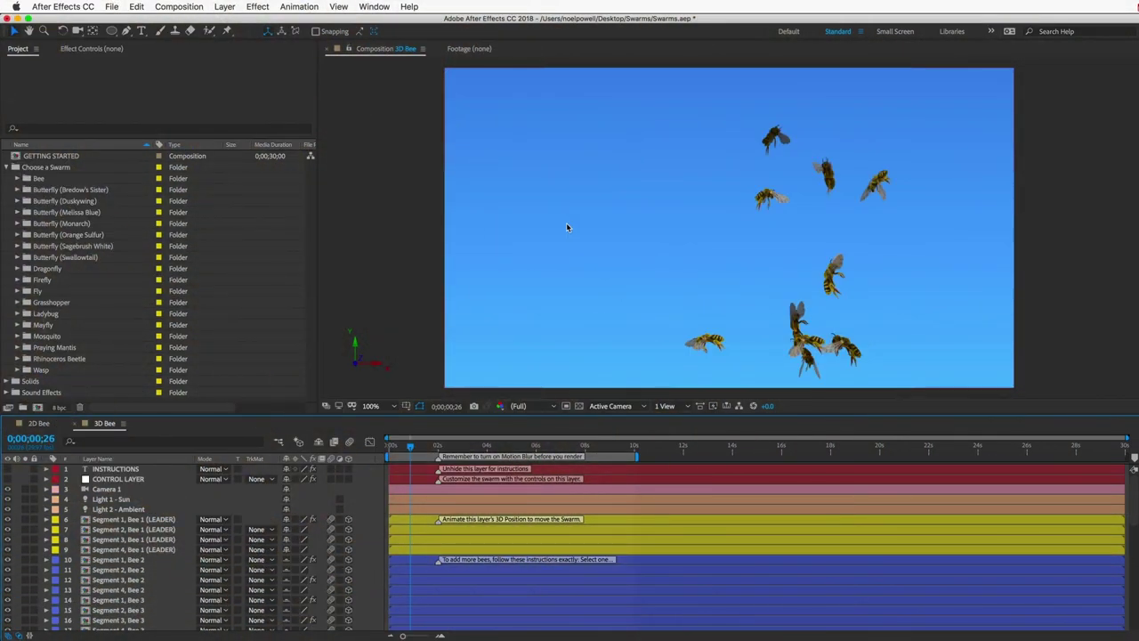
Expand the Sound Effects folder in the project to view its contents
{"action": "left_click", "coordinate": [39, 393]}
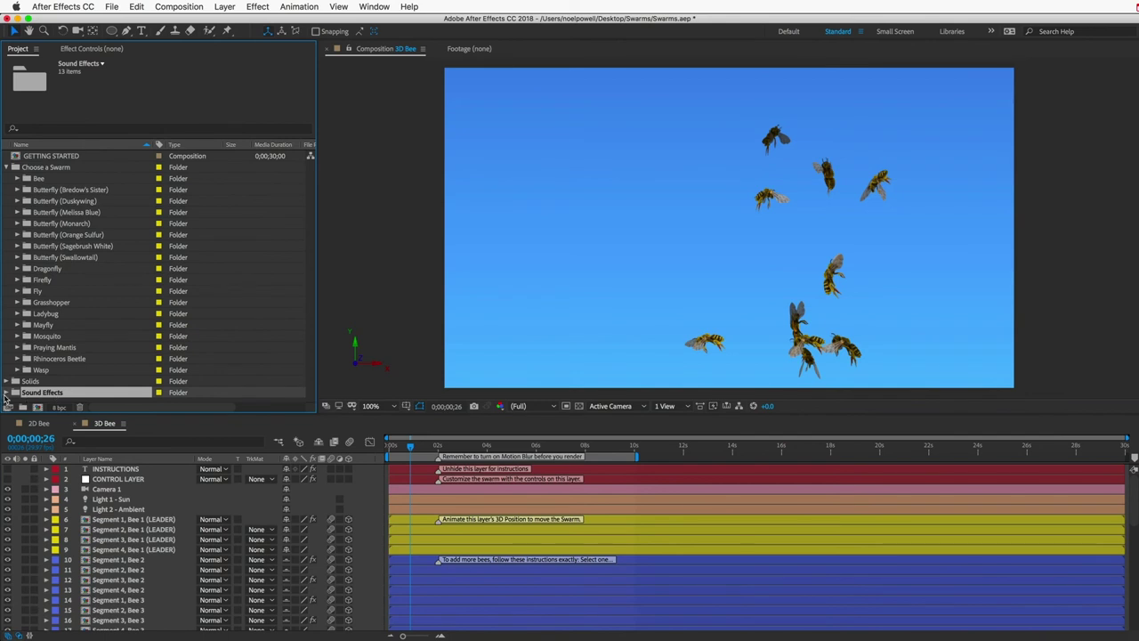
{"action": "left_click", "coordinate": [6, 392]}
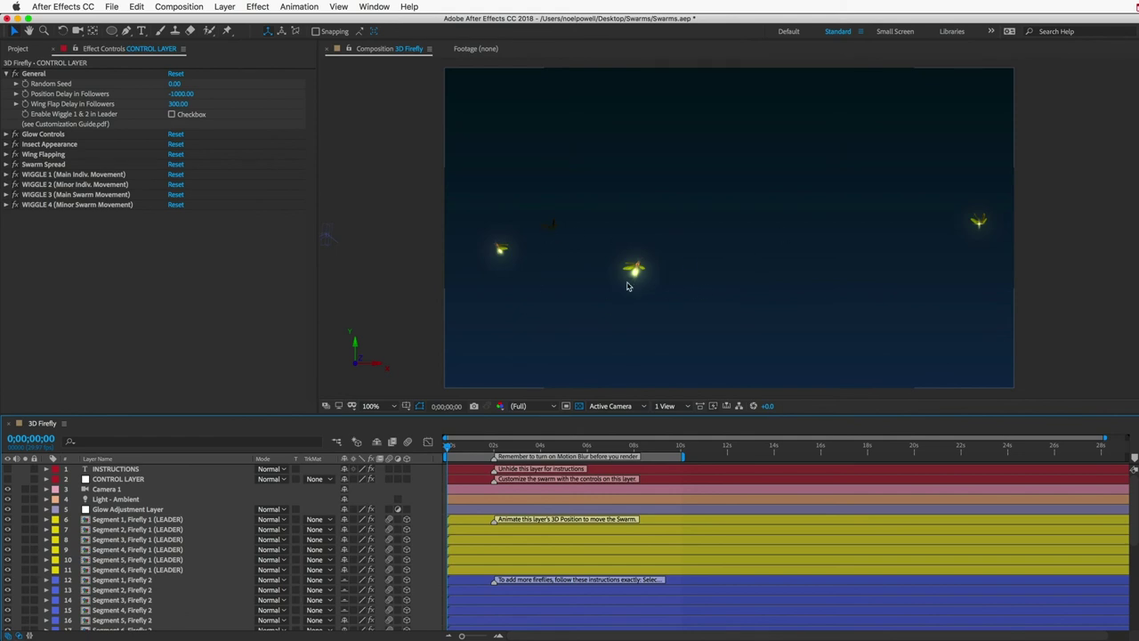
Select the CONTROL LAYER in the 3D Firefly composition and expand its Glow Controls
{"action": "left_click", "coordinate": [124, 480]}
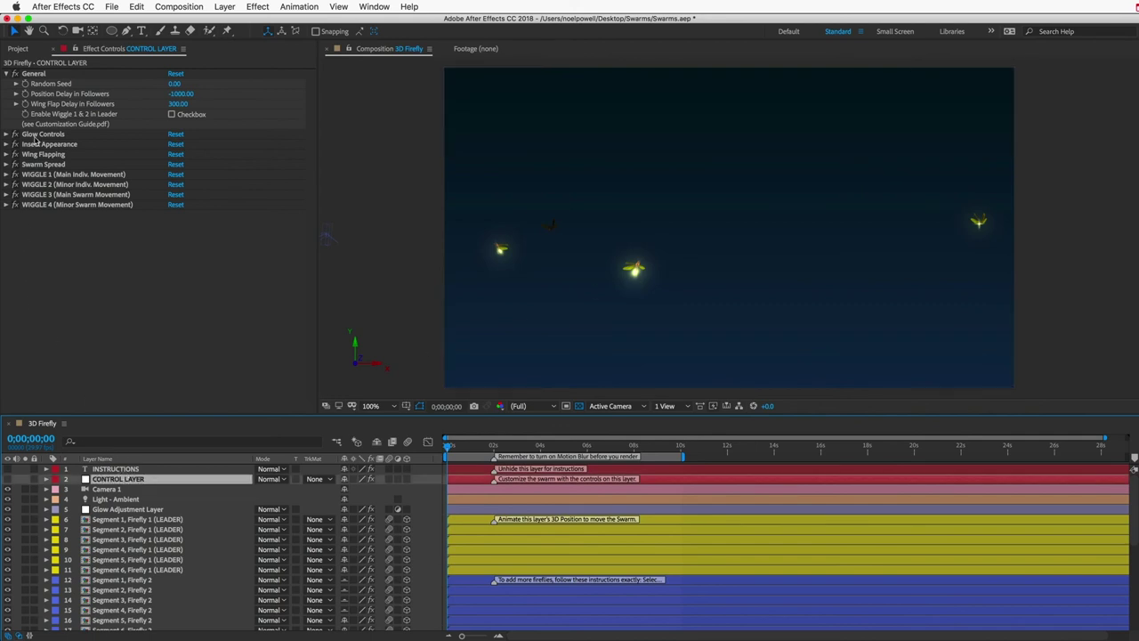
{"action": "left_click", "coordinate": [38, 135]}
{"action": "left_click", "coordinate": [7, 135]}
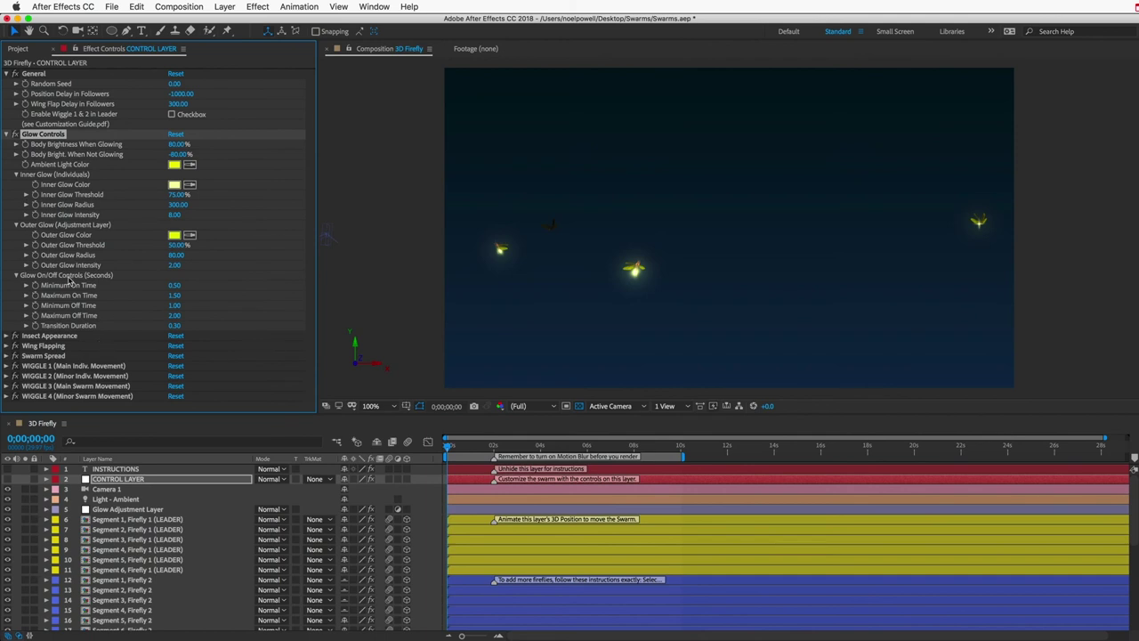
Examine the Glow and Color Balance effects applied to the Segment 2, Firefly 2 layer
{"action": "left_click", "coordinate": [123, 589]}
{"action": "key", "text": "e"}
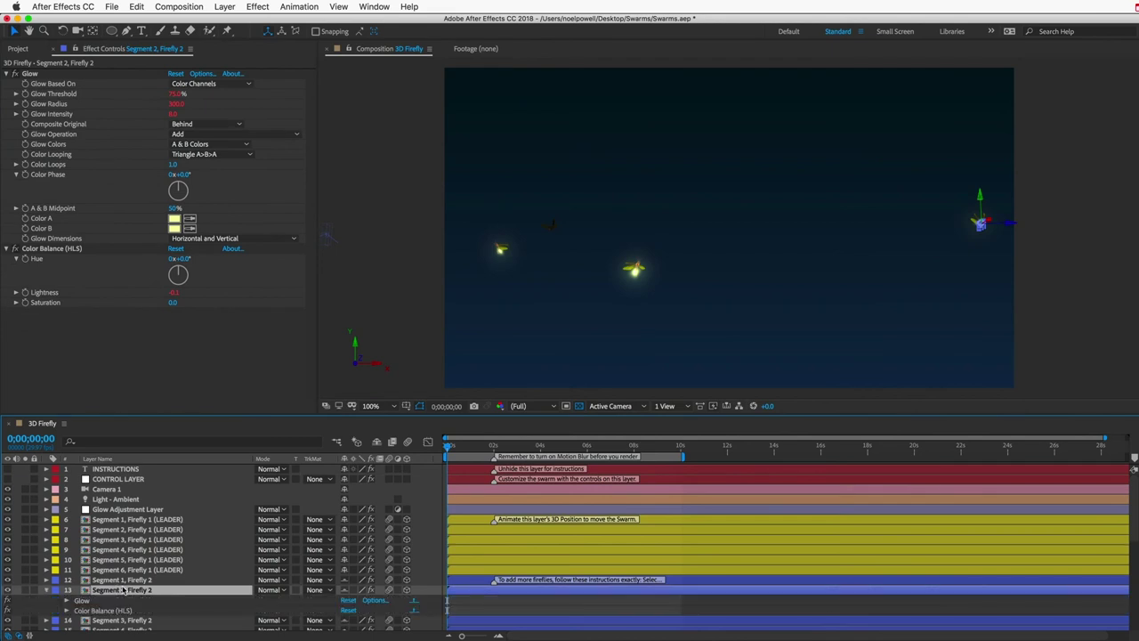
{"action": "left_click", "coordinate": [82, 599]}
{"action": "key", "text": "e"}
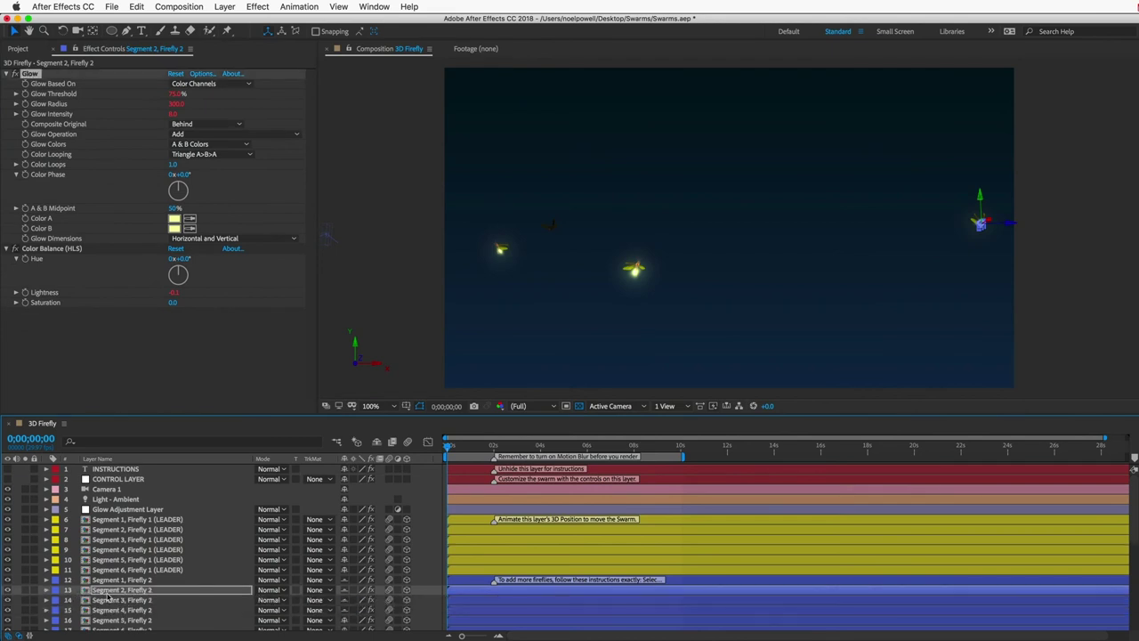
Toggle the visibility of the Glow Adjustment Layer off and on to compare the outer glow
{"action": "left_click", "coordinate": [120, 509]}
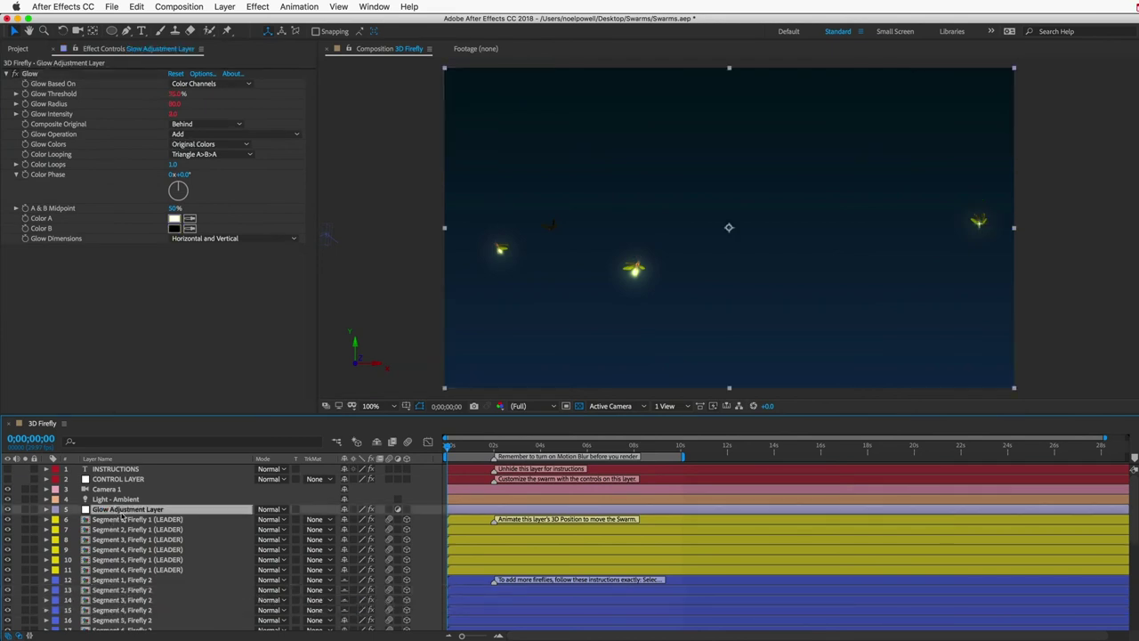
{"action": "left_click", "coordinate": [7, 509]}
{"action": "left_click", "coordinate": [7, 509]}
{"action": "left_click", "coordinate": [7, 509]}
{"action": "left_click", "coordinate": [7, 509]}
Hide the Sky layer in 3D Firefly and create a new composition containing the 3D Firefly composition
{"action": "scroll", "coordinate": [92, 603], "scroll_direction": "down", "scroll_amount": 5}
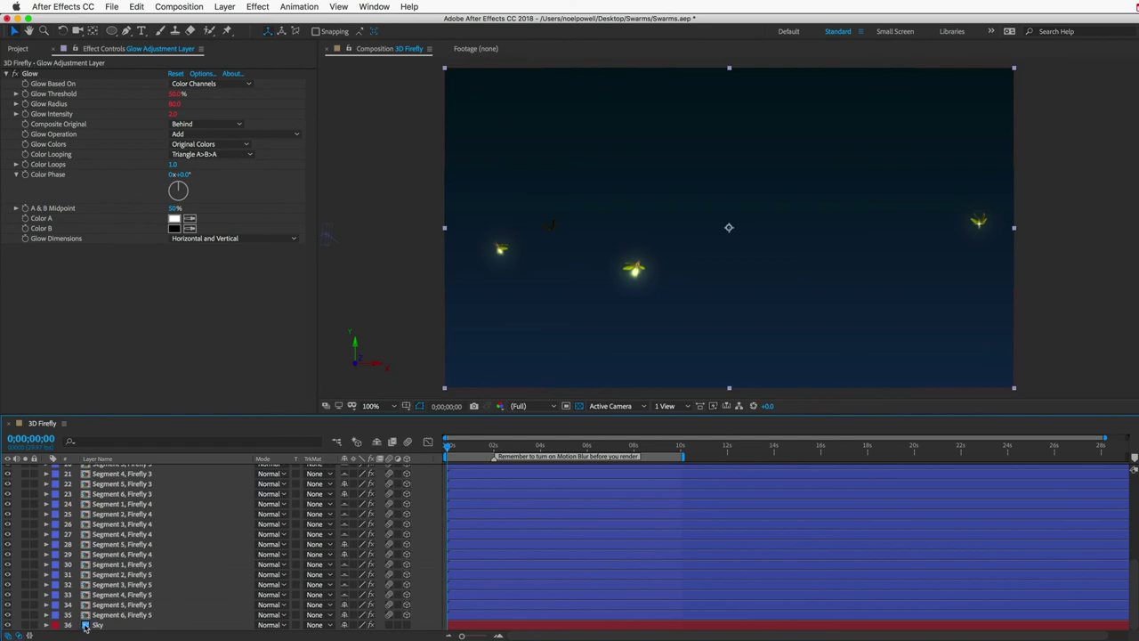
{"action": "left_click", "coordinate": [7, 625]}
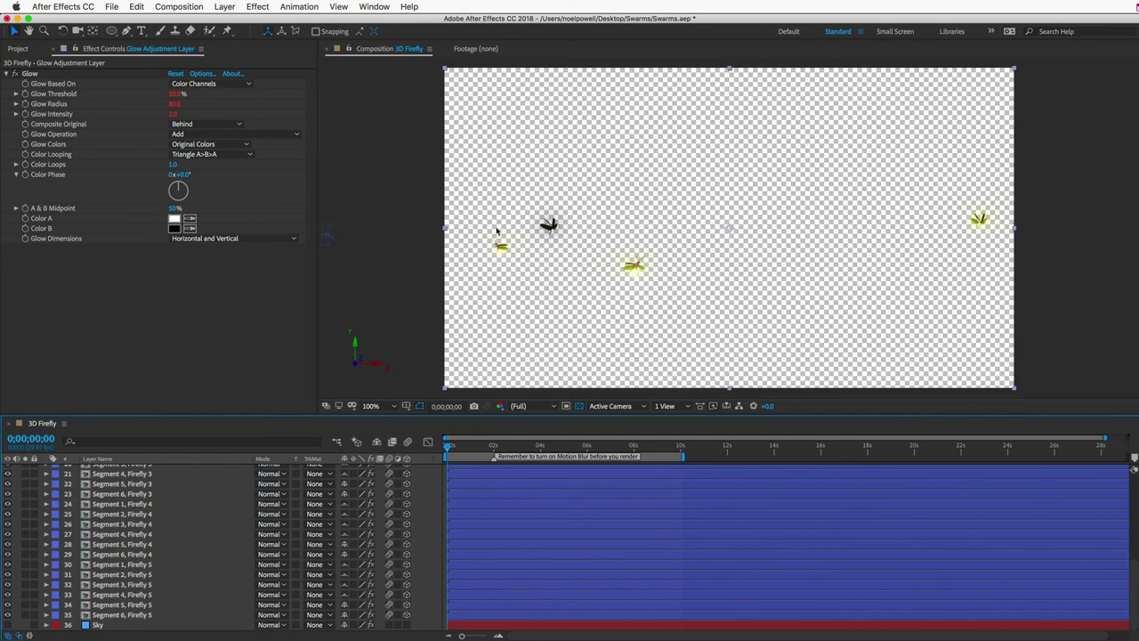
{"action": "left_click", "coordinate": [17, 49]}
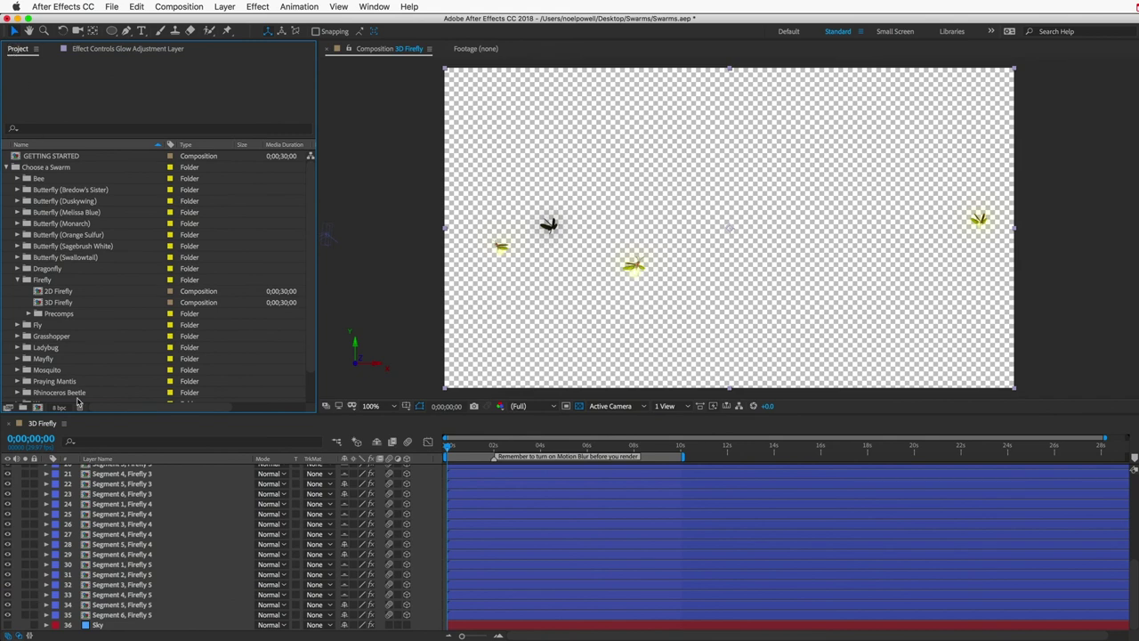
{"action": "left_click", "coordinate": [59, 303]}
{"action": "left_click_drag", "start_coordinate": [59, 302], "coordinate": [39, 409]}
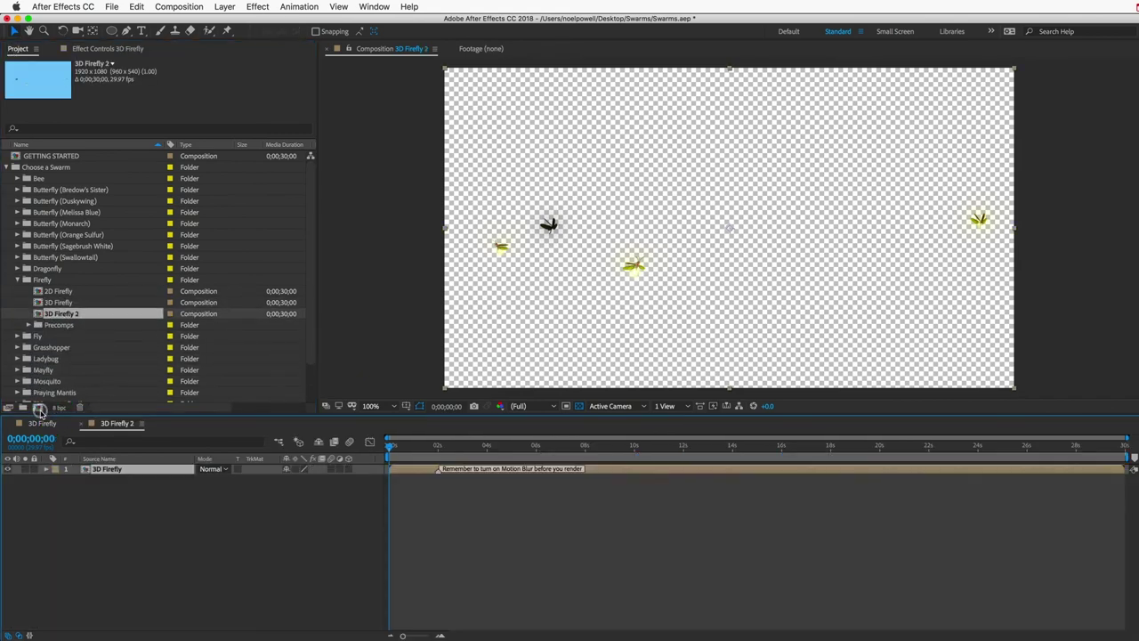
{"action": "left_click", "coordinate": [129, 511]}
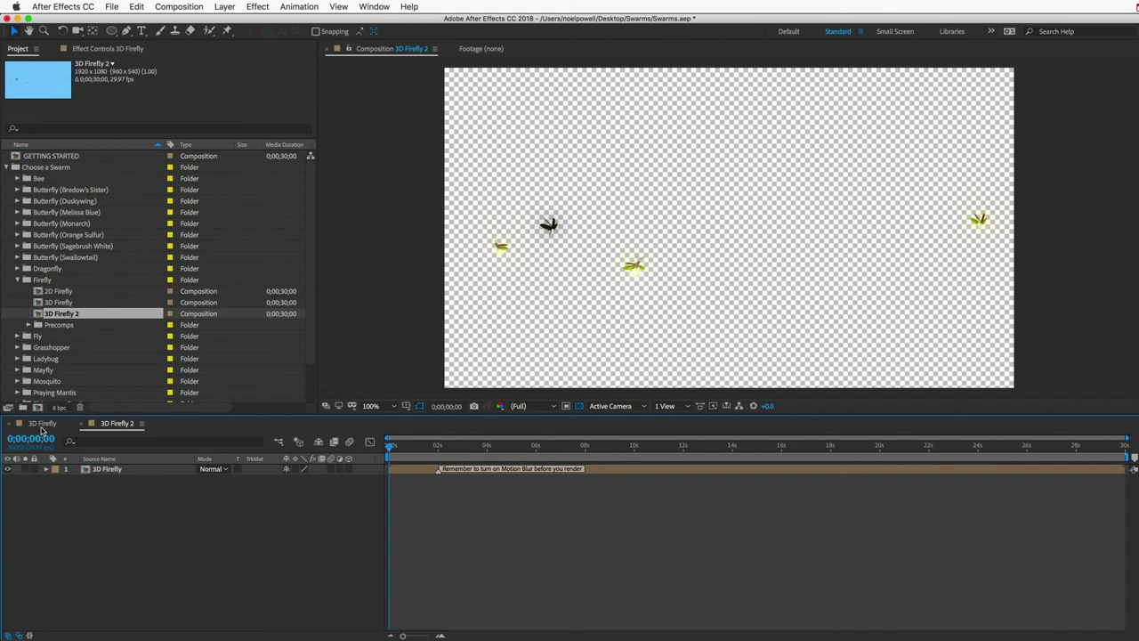
In the 3D Firefly composition, hide the Glow Adjustment Layer and select the Segment 2, Firefly 2 layer
{"action": "left_click", "coordinate": [41, 423]}
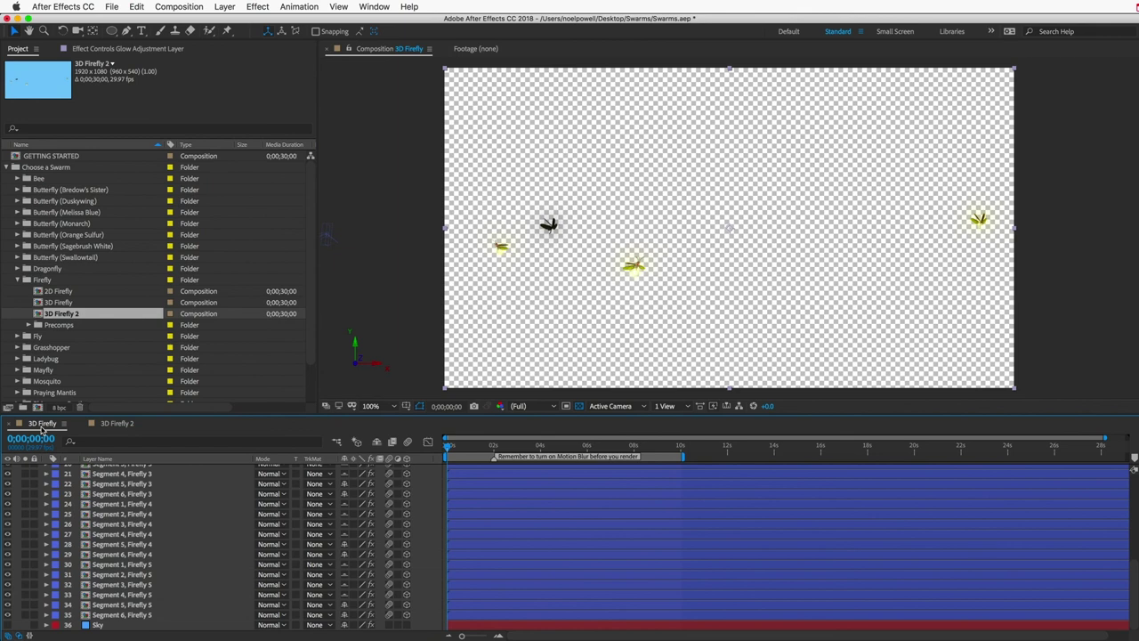
{"action": "scroll", "coordinate": [166, 516], "scroll_direction": "up", "scroll_amount": 5}
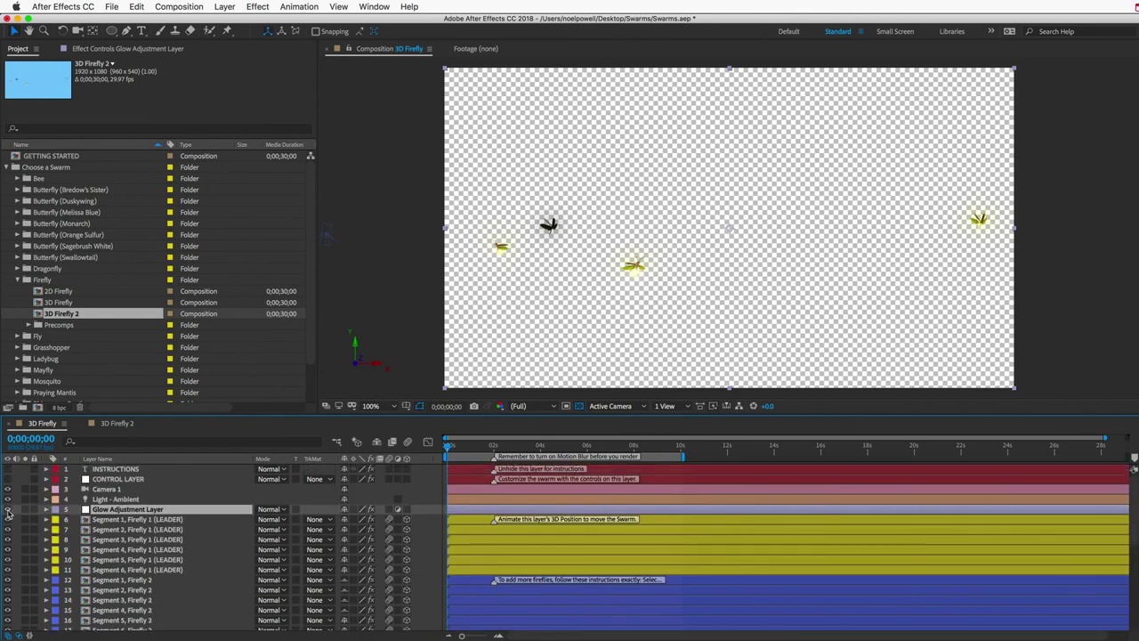
{"action": "left_click", "coordinate": [7, 509]}
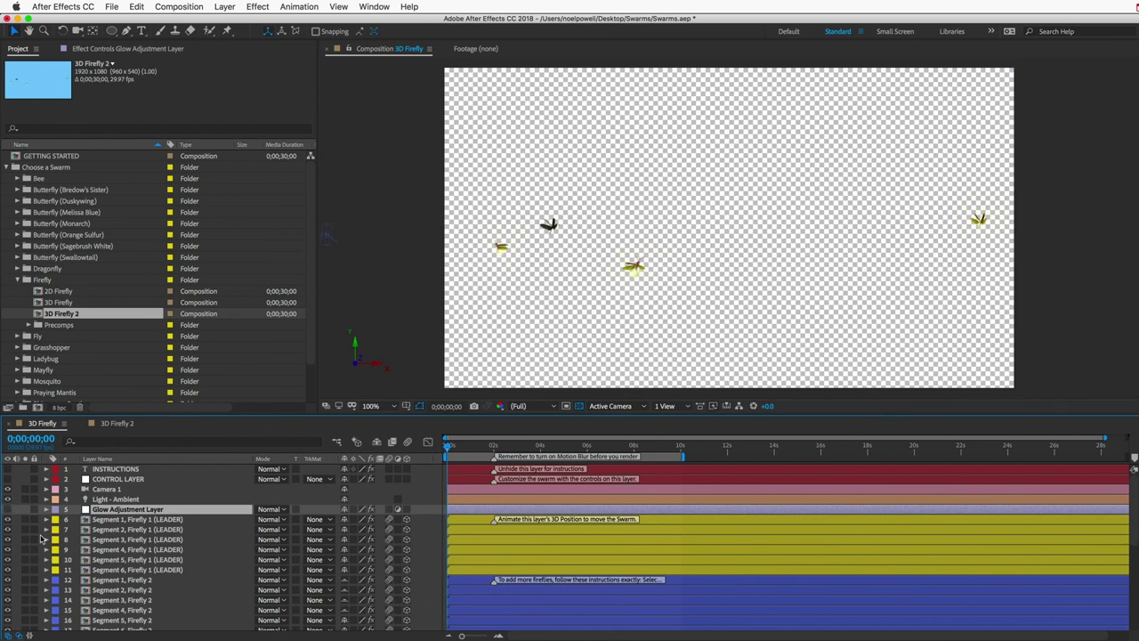
{"action": "left_click", "coordinate": [124, 581]}
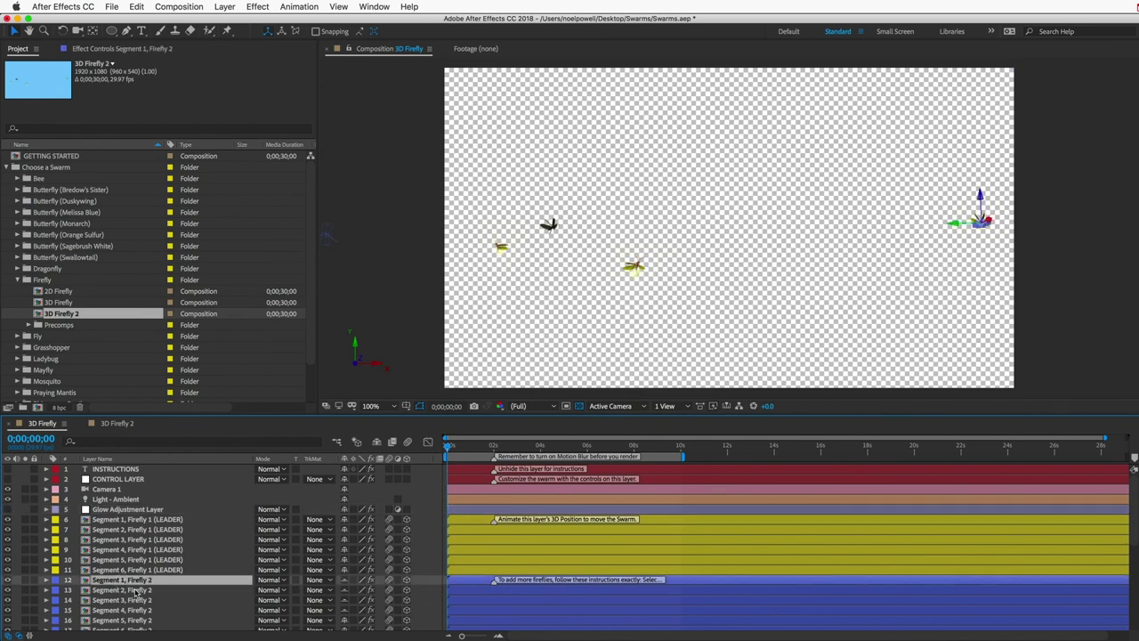
{"action": "left_click", "coordinate": [135, 590]}
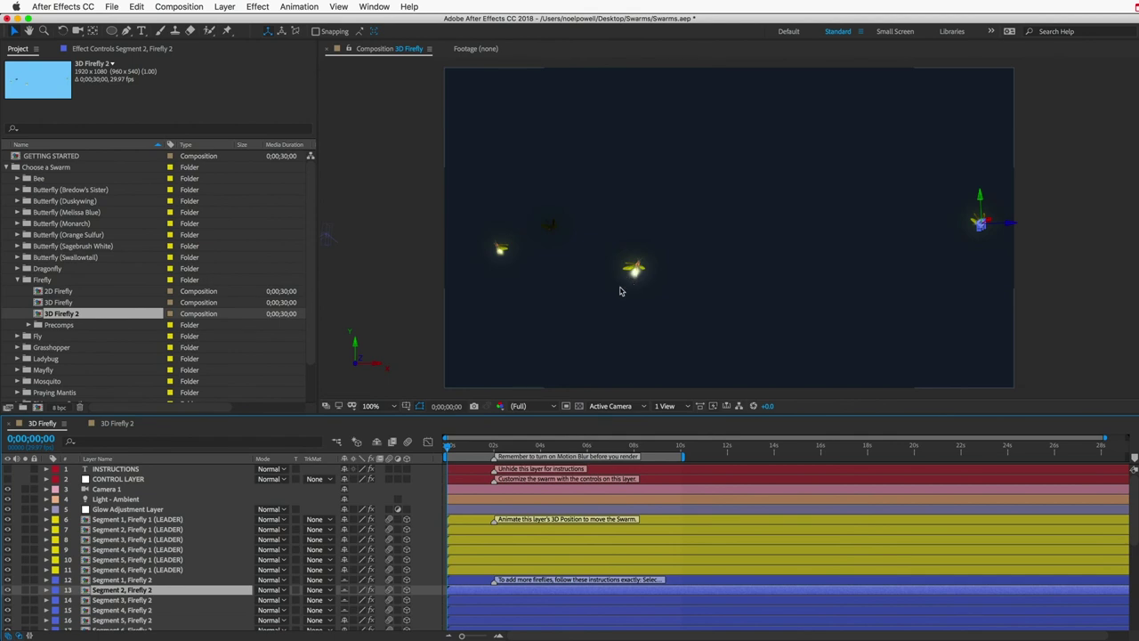
Review the color depth options in the project's color settings without applying a change
{"action": "left_click", "coordinate": [58, 406]}
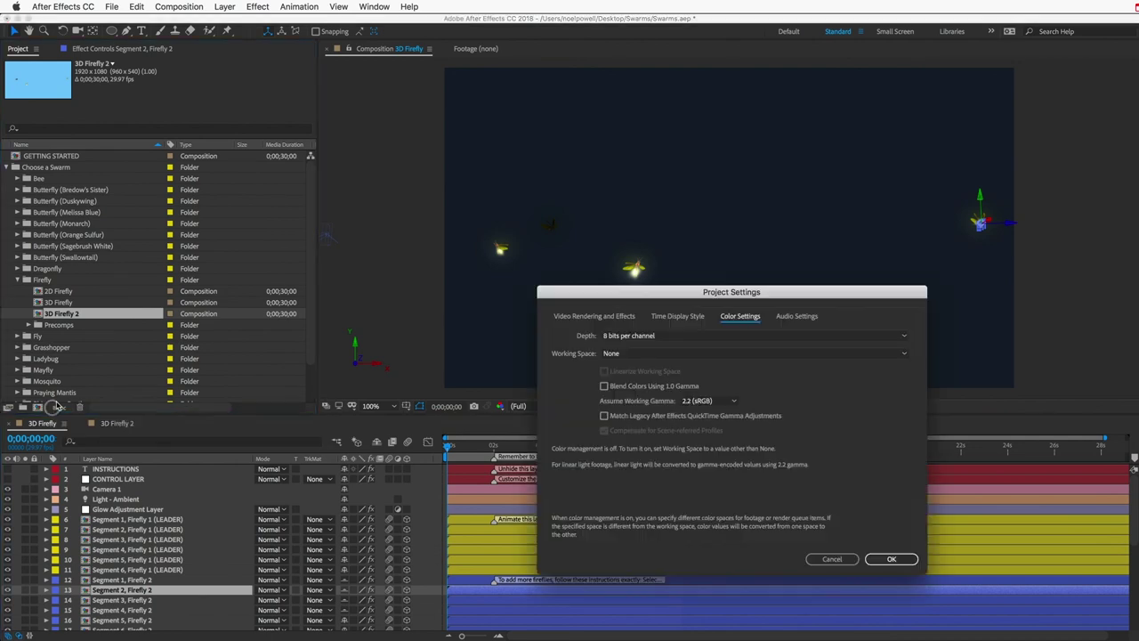
{"action": "left_click", "coordinate": [637, 337]}
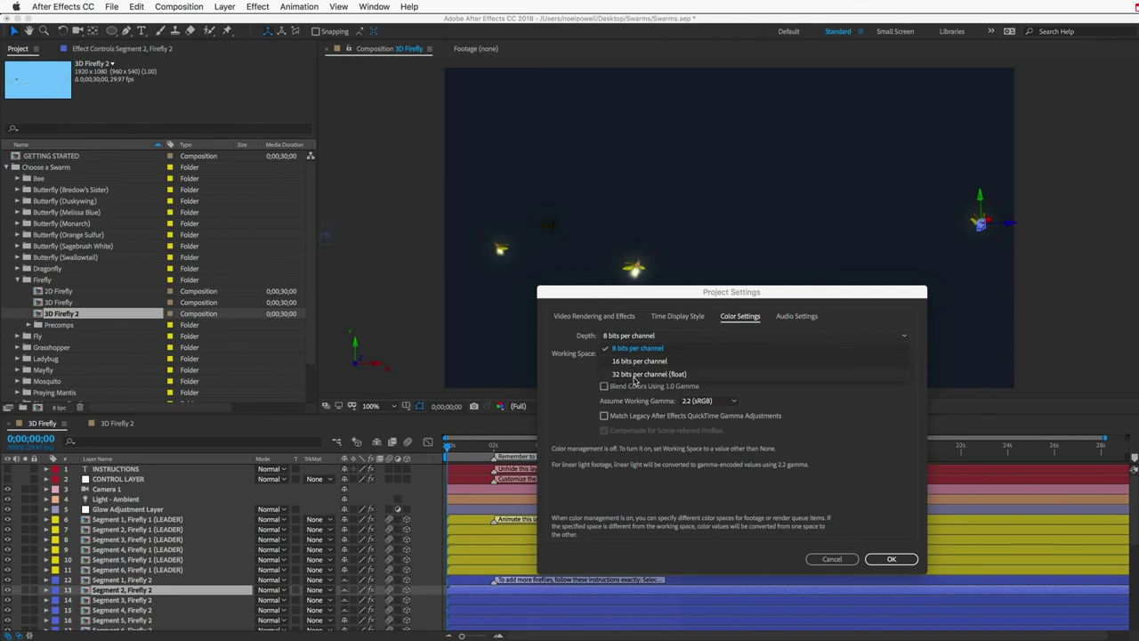
{"action": "left_click", "coordinate": [831, 559]}
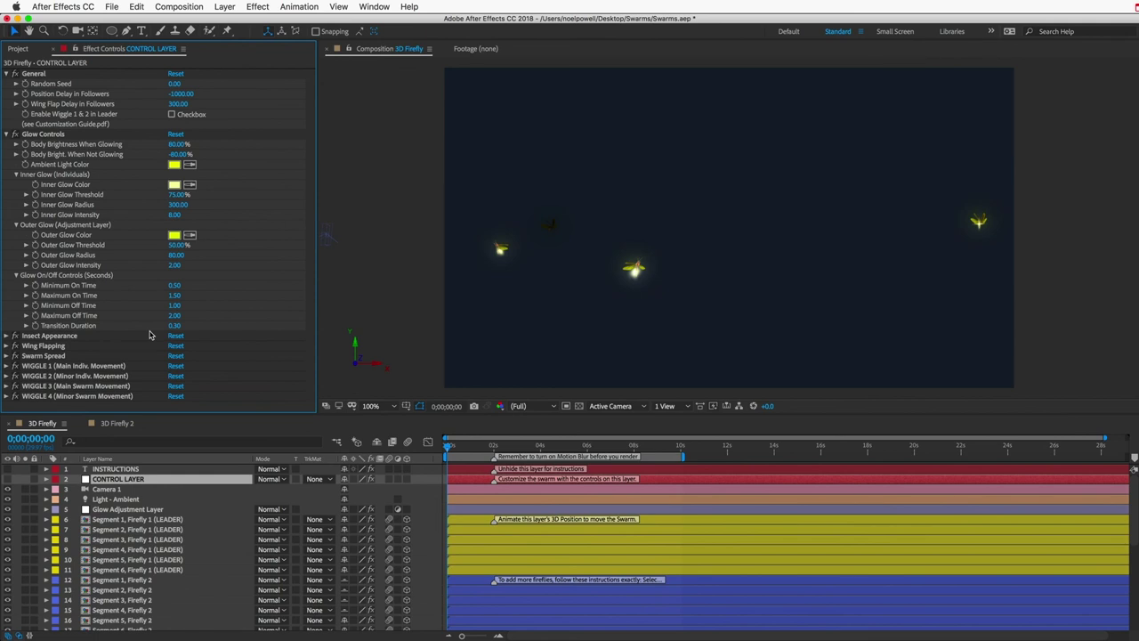
Play a preview of the glowing fireflies in the 3D Firefly composition
{"action": "key", "text": "space"}
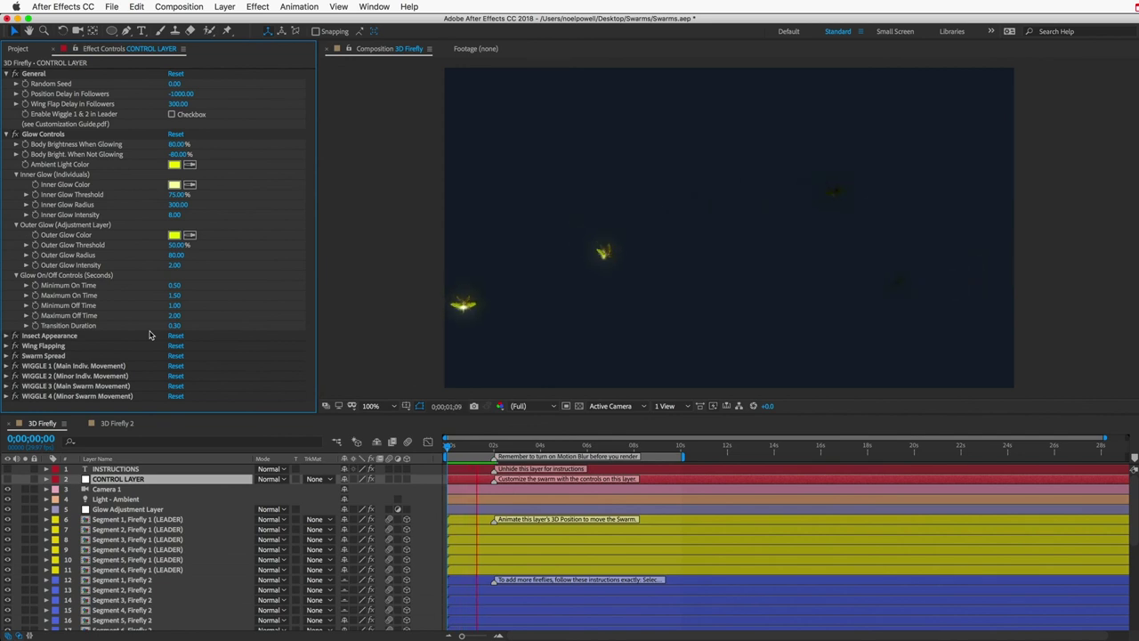